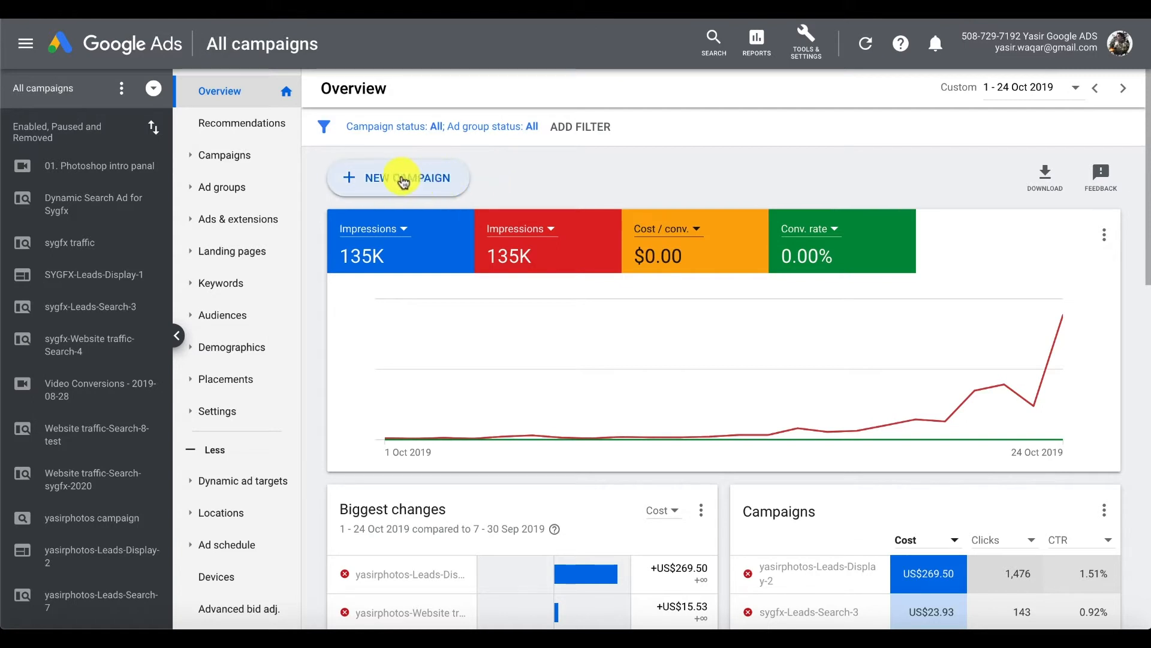
Start a new campaign with Website traffic as its goal and Search as the campaign type.
{"action": "left_click", "coordinate": [393, 179]}
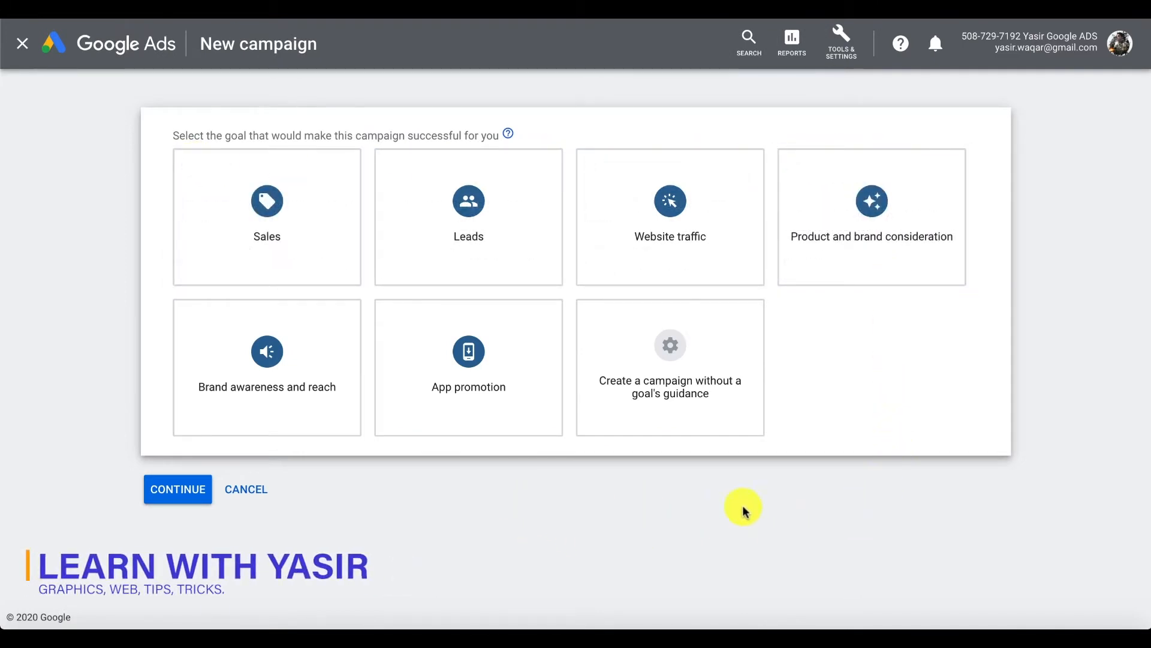
{"action": "left_click", "coordinate": [249, 249]}
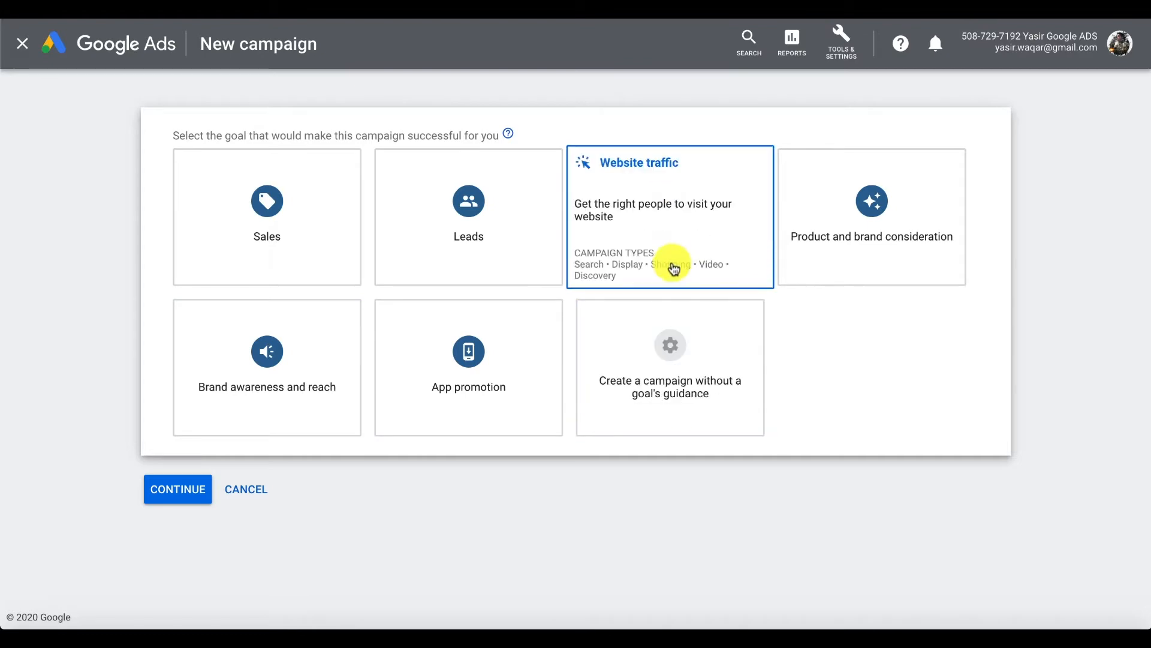
{"action": "left_click", "coordinate": [632, 234]}
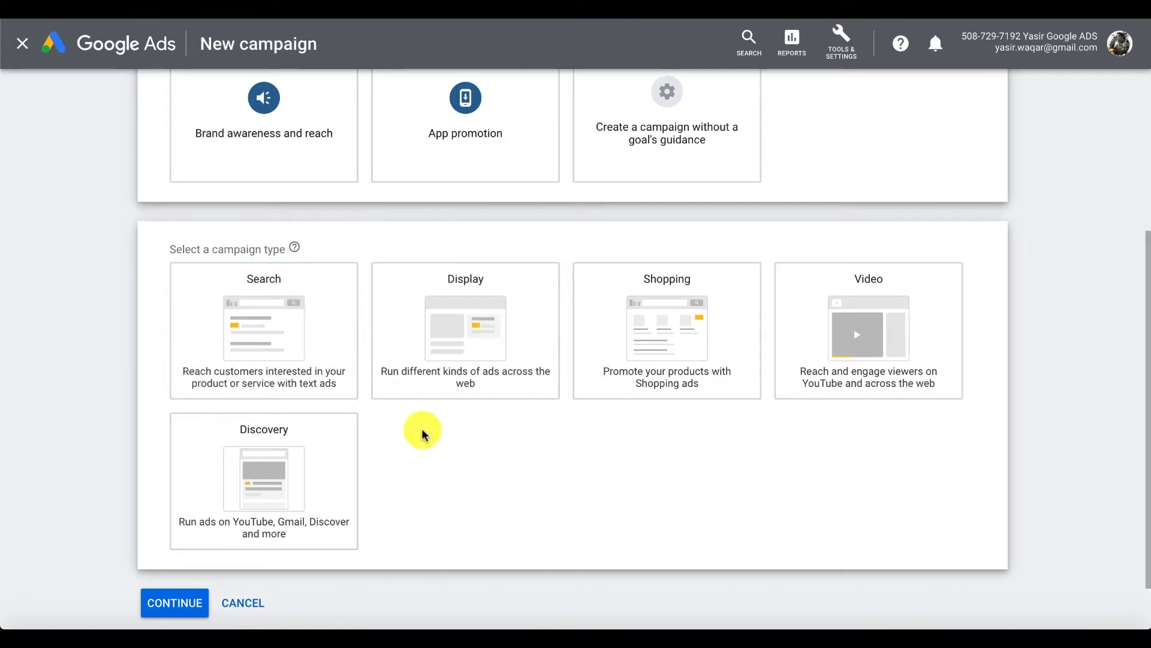
{"action": "mouse_move", "coordinate": [248, 334]}
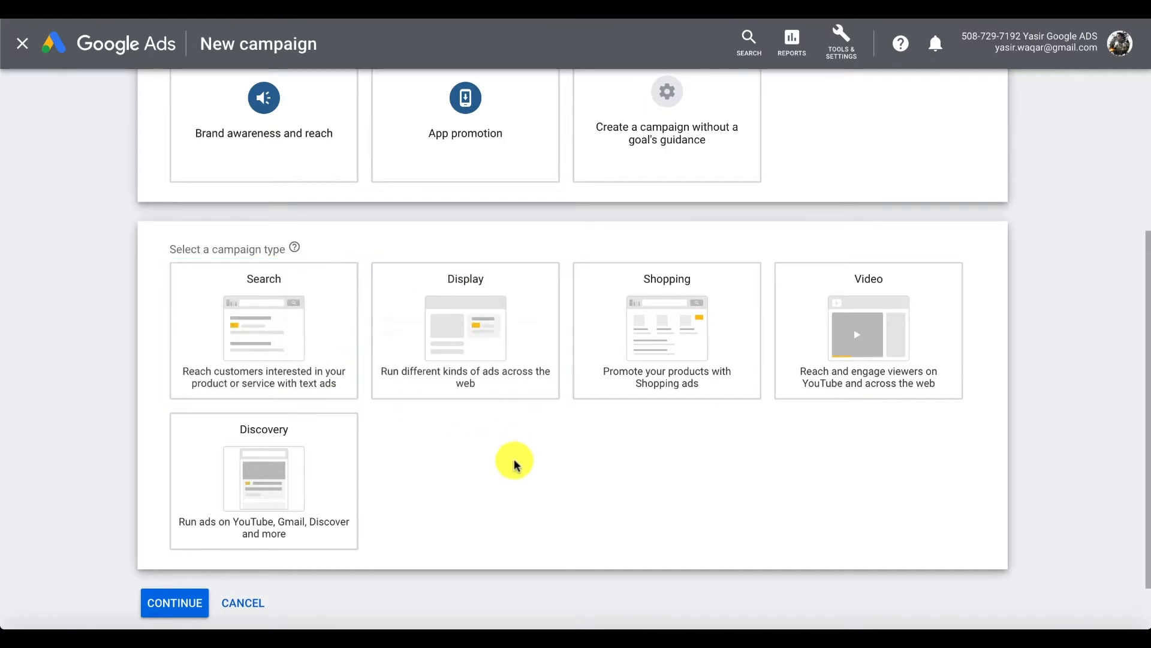
{"action": "mouse_move", "coordinate": [474, 333]}
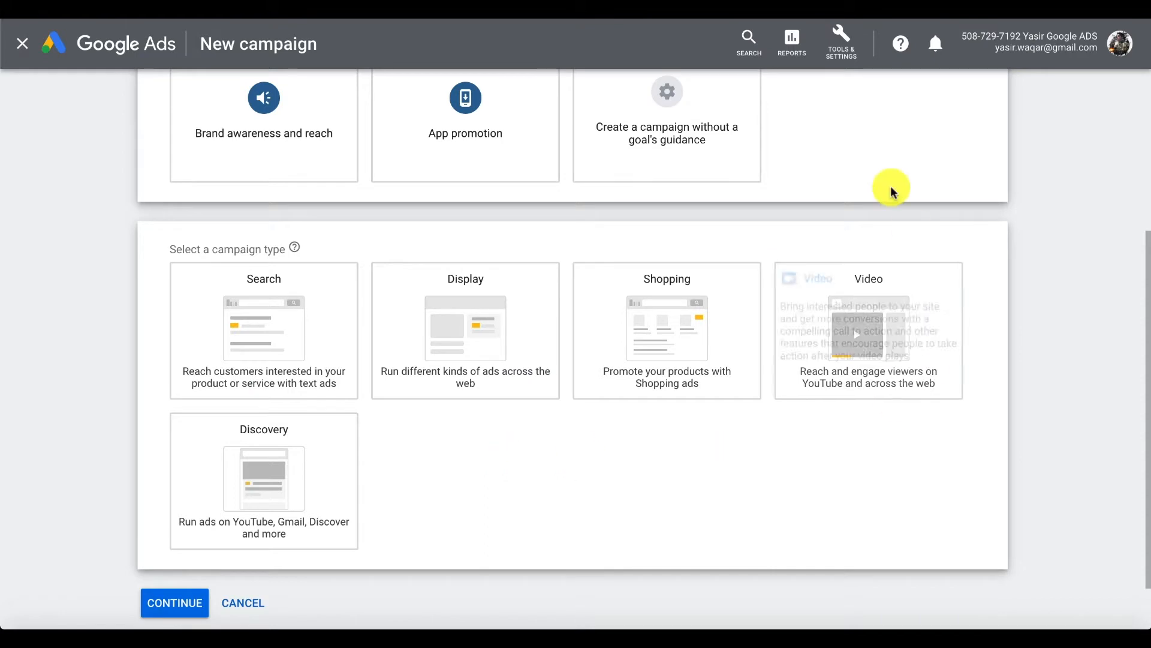
{"action": "left_click", "coordinate": [313, 364]}
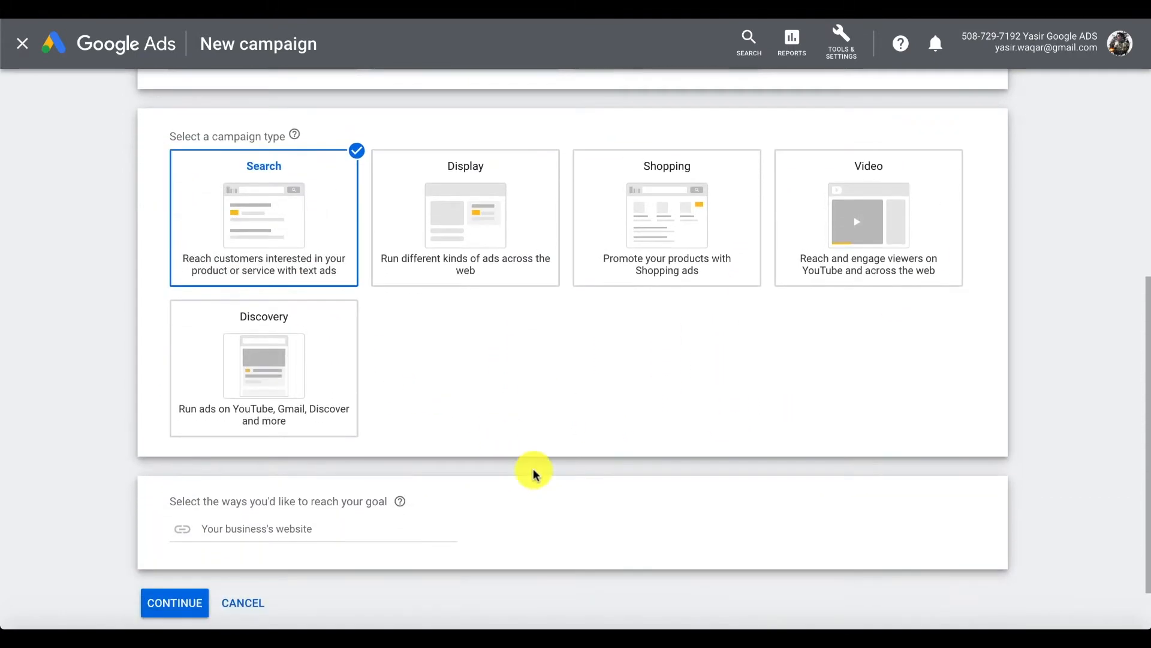
{"action": "left_click", "coordinate": [325, 527]}
{"action": "type", "text": "https://www.sygfx.com"}
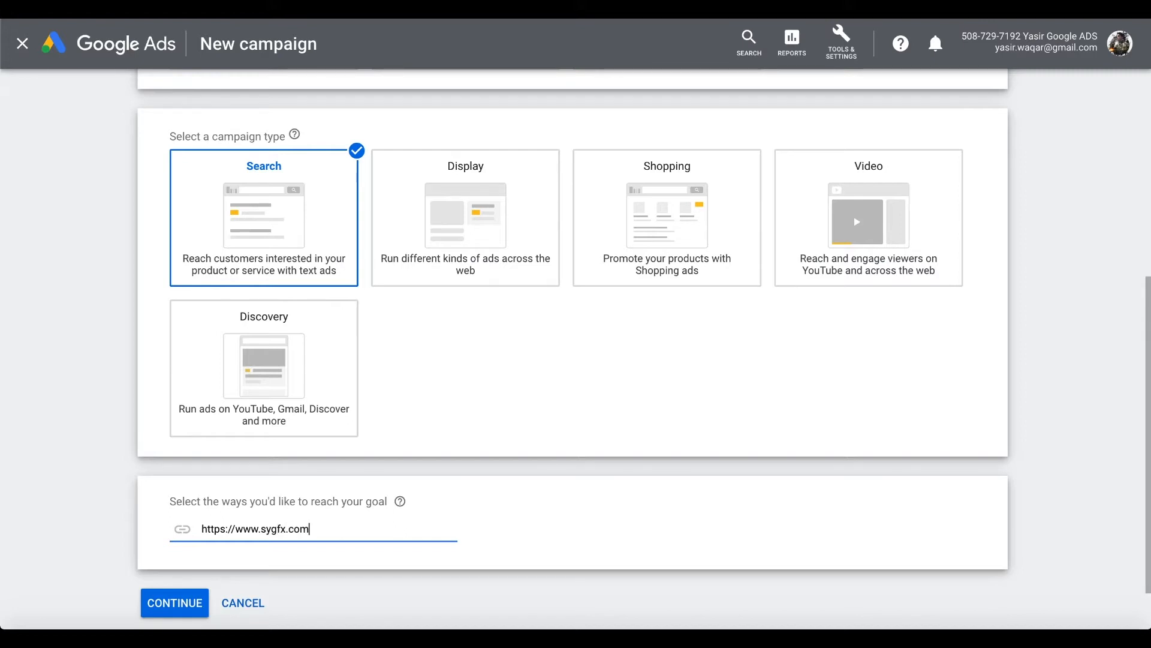
{"action": "scroll", "coordinate": [327, 558], "scroll_direction": "down", "scroll_amount": 1}
{"action": "left_click", "coordinate": [186, 542]}
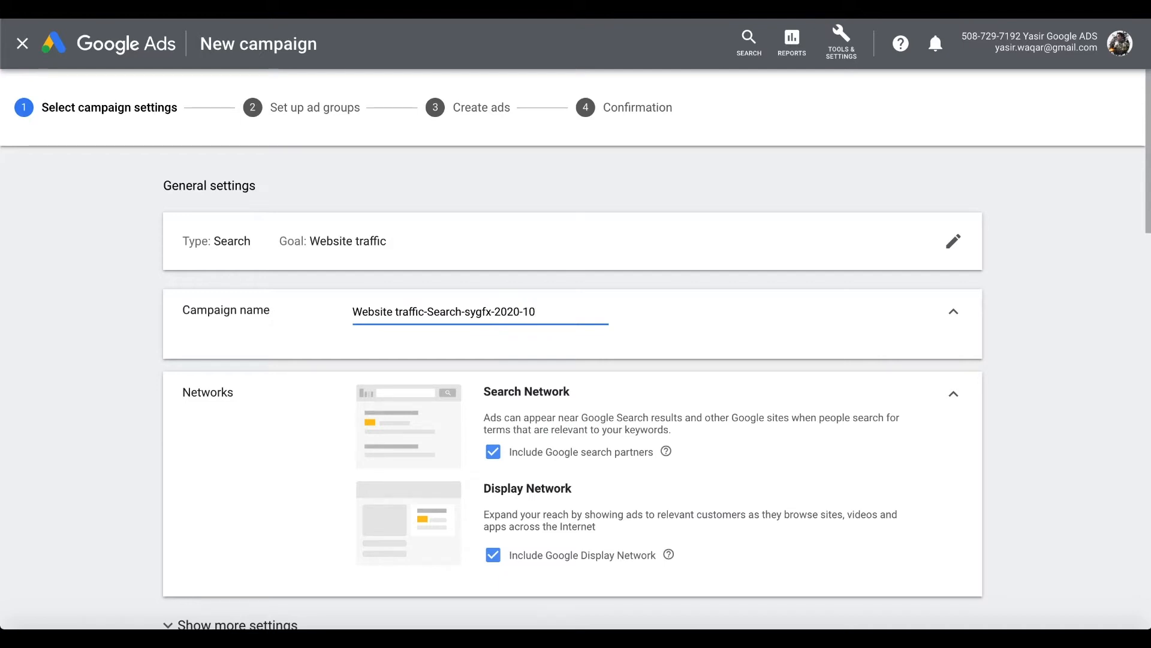
Examine the help notes for search partners and the Display Network, and the Dynamic Search Ads options among the additional settings.
{"action": "scroll", "coordinate": [730, 450], "scroll_direction": "down", "scroll_amount": 2}
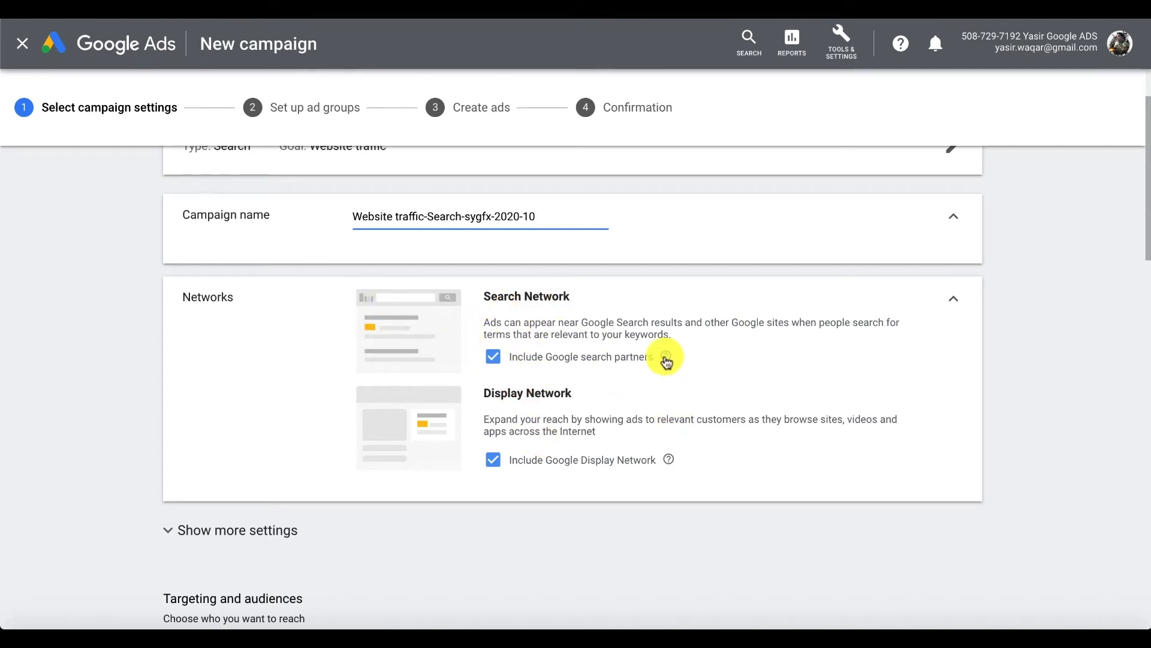
{"action": "mouse_move", "coordinate": [666, 360]}
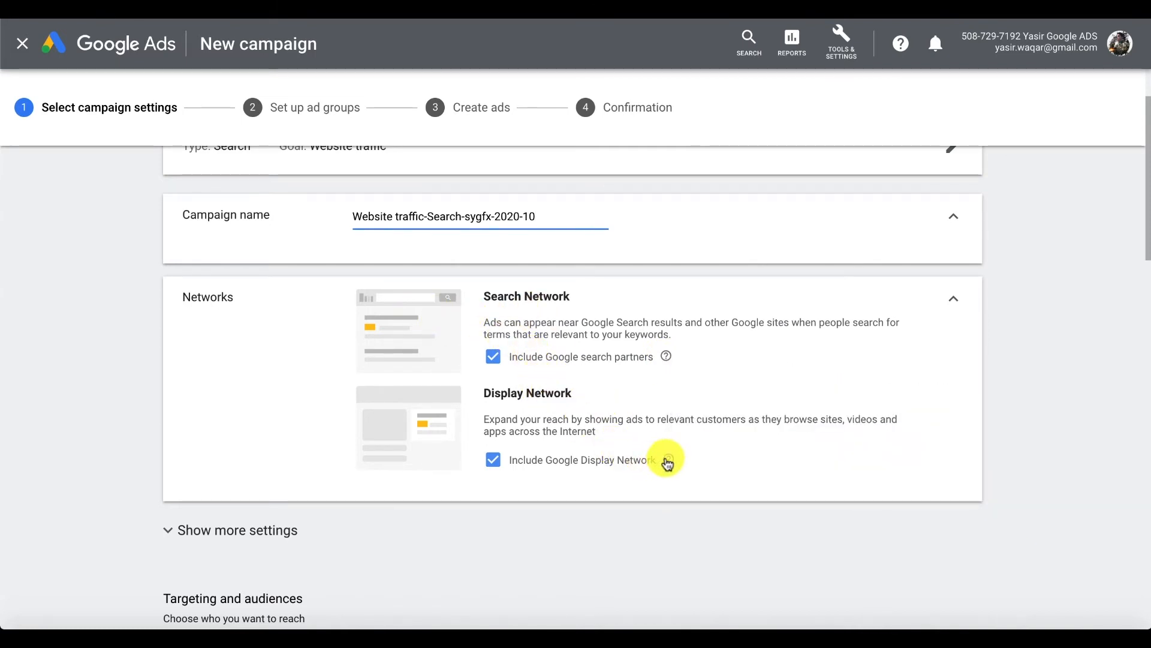
{"action": "mouse_move", "coordinate": [667, 462]}
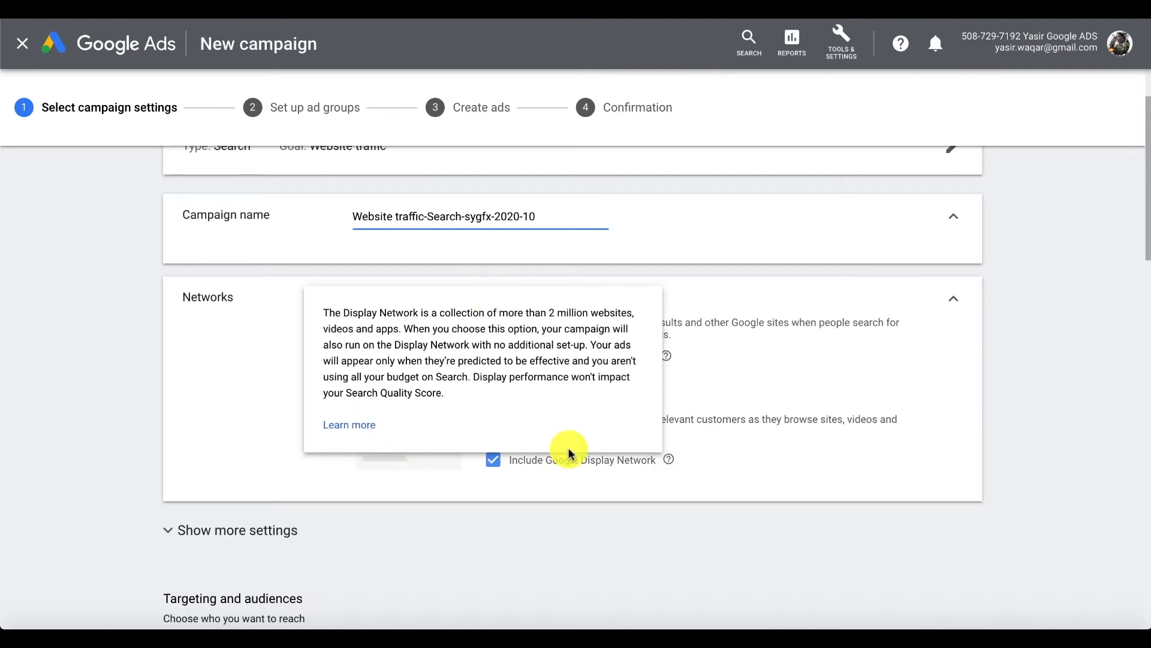
{"action": "scroll", "coordinate": [465, 498], "scroll_direction": "down", "scroll_amount": 4}
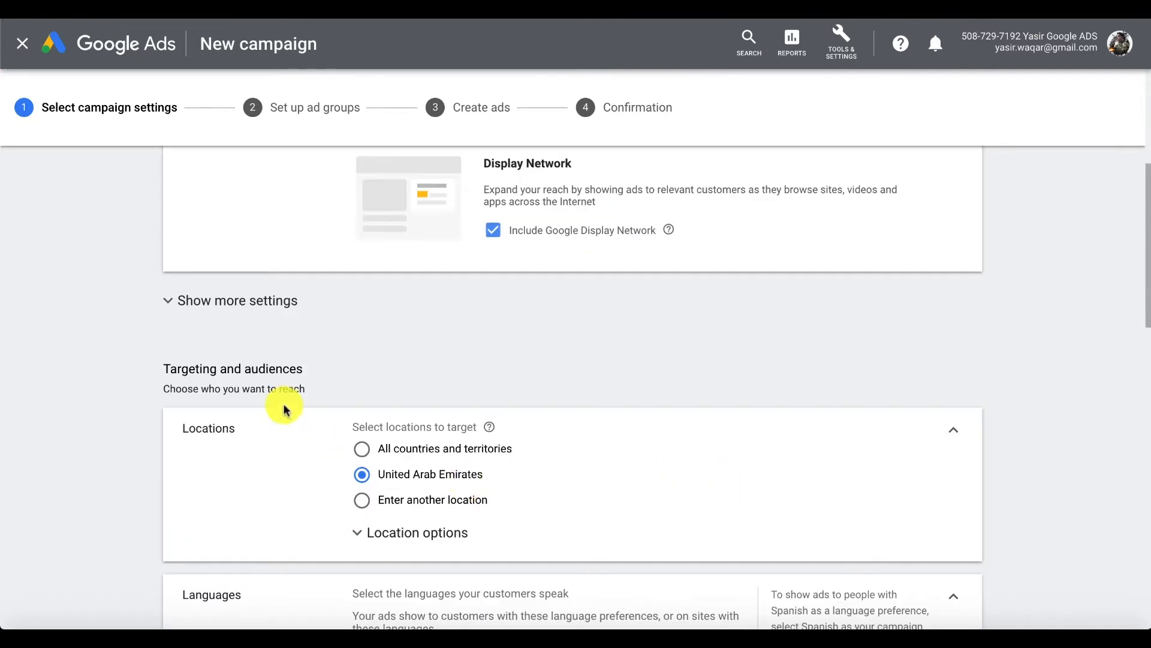
{"action": "left_click", "coordinate": [260, 299]}
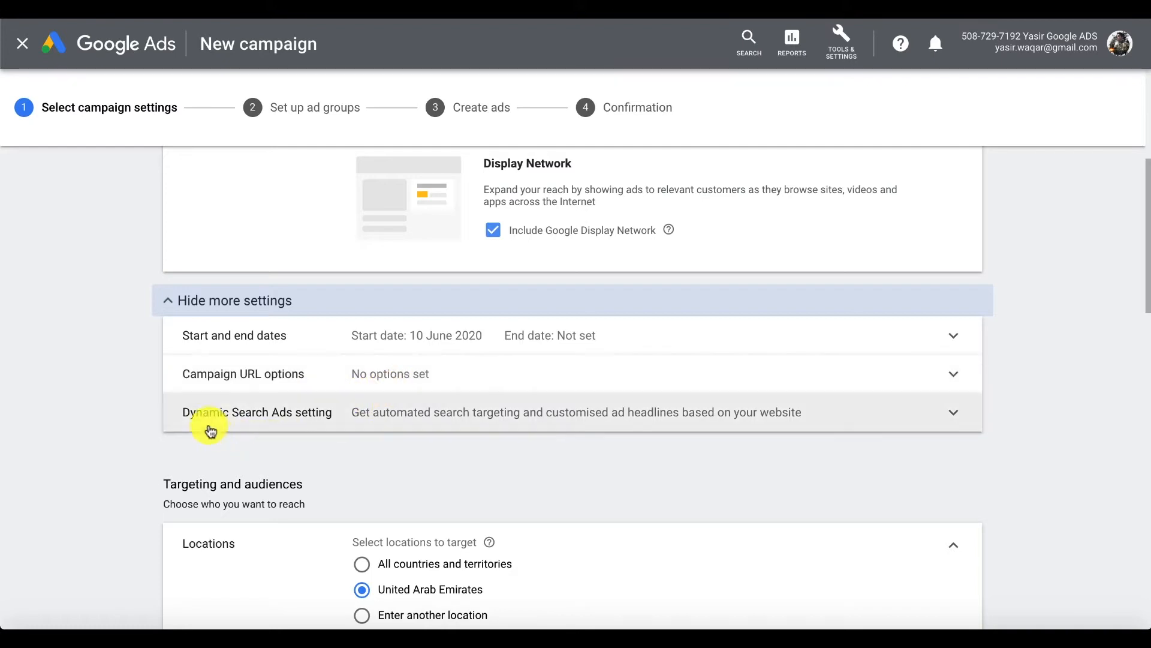
{"action": "left_click", "coordinate": [410, 417]}
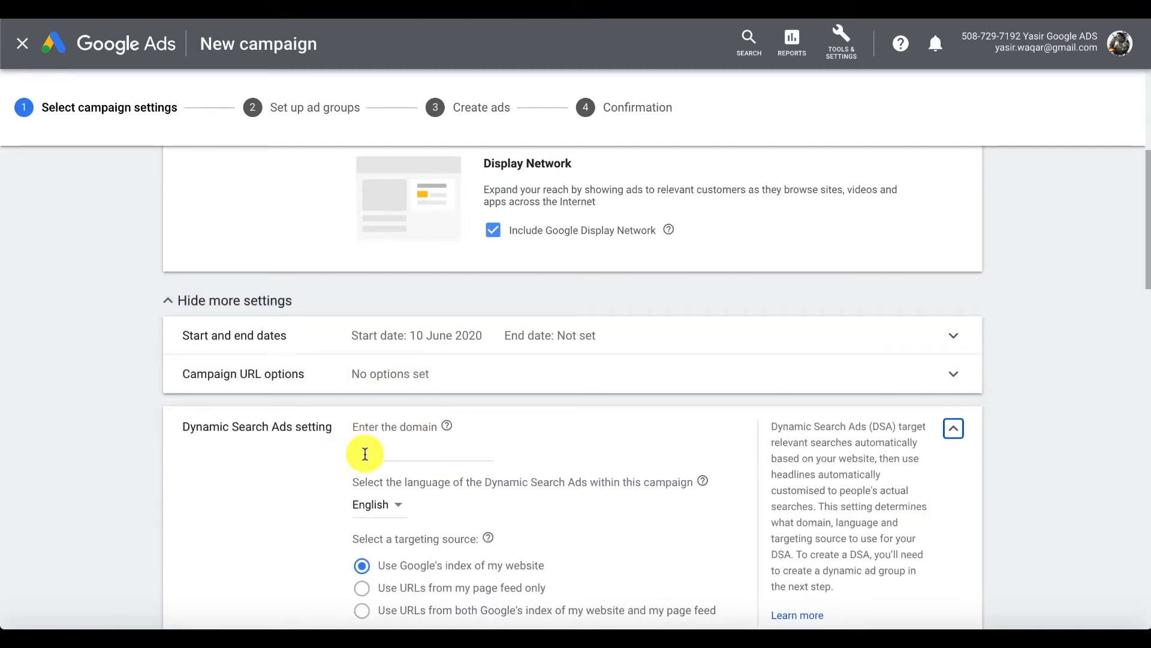
{"action": "scroll", "coordinate": [580, 491], "scroll_direction": "down", "scroll_amount": 4}
{"action": "scroll", "coordinate": [586, 514], "scroll_direction": "up", "scroll_amount": 2}
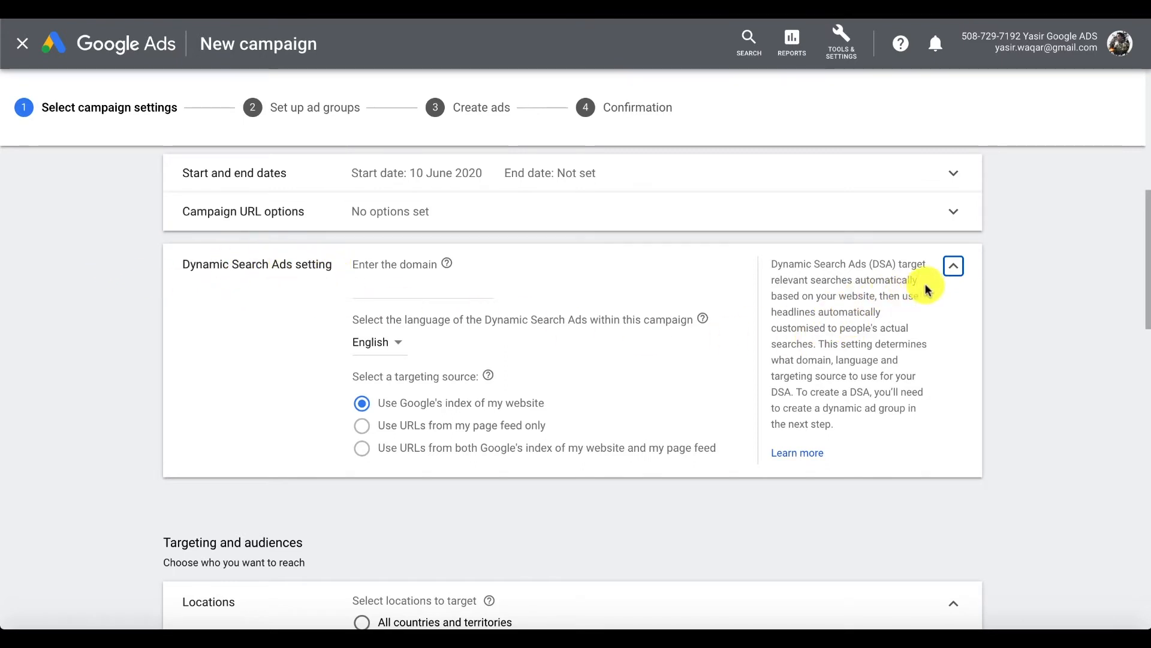
{"action": "left_click", "coordinate": [959, 273]}
Replace the default country targeting with two other locations: London, England, United Kingdom as a city and as a TV region.
{"action": "scroll", "coordinate": [432, 324], "scroll_direction": "down", "scroll_amount": 2}
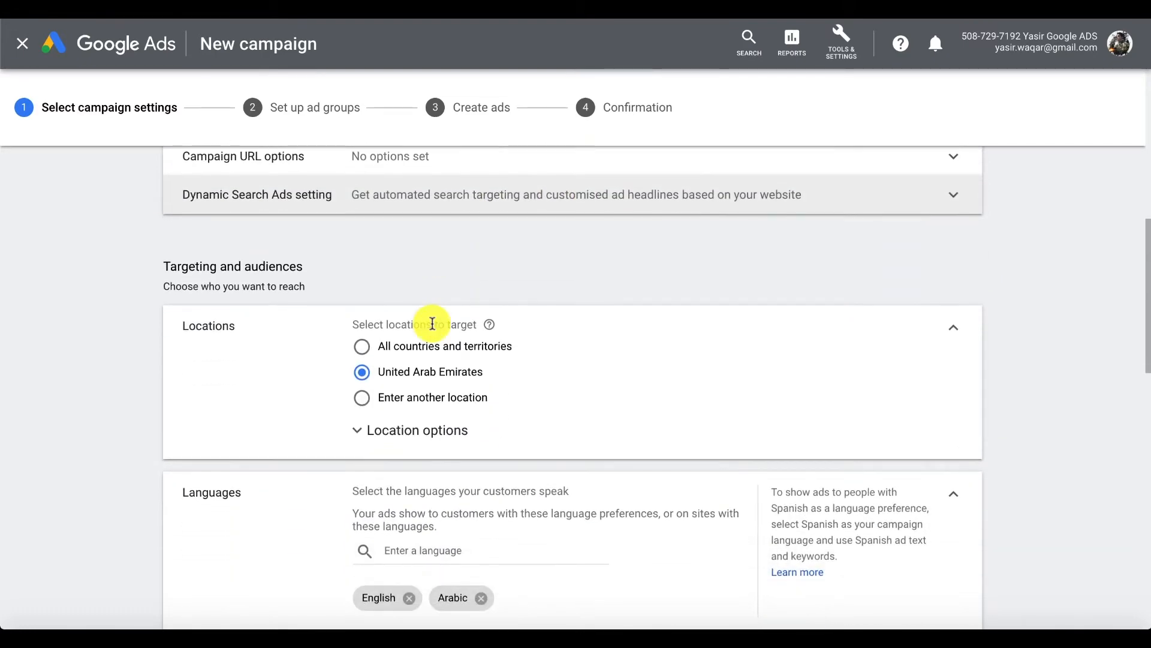
{"action": "scroll", "coordinate": [544, 378], "scroll_direction": "down", "scroll_amount": 2}
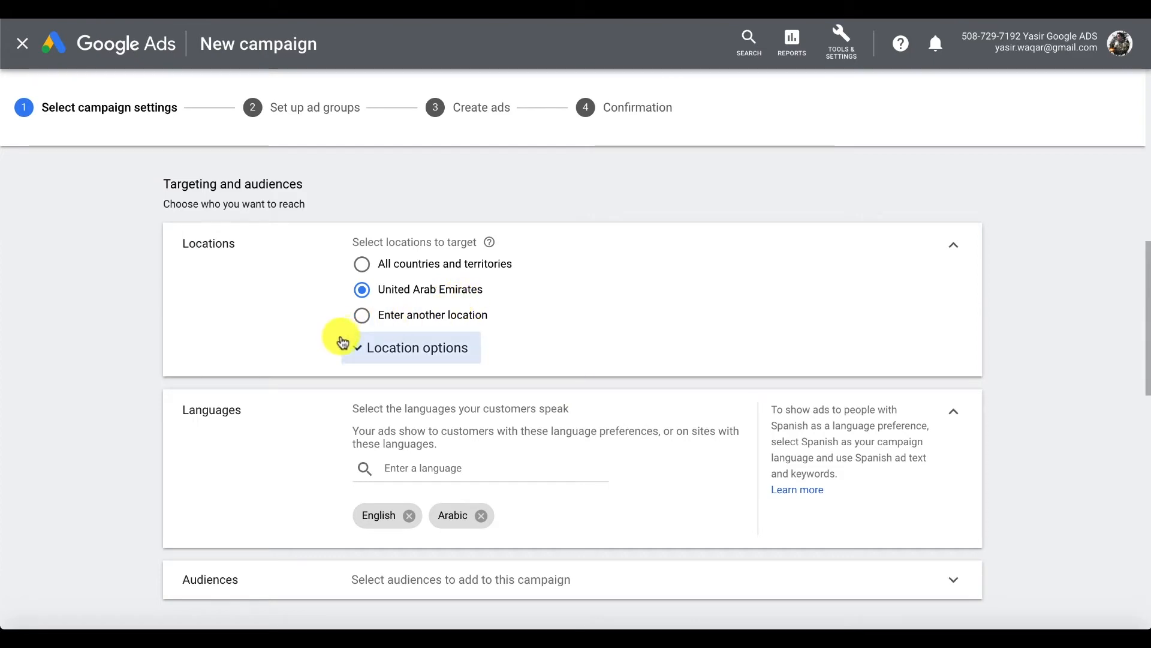
{"action": "left_click", "coordinate": [363, 354]}
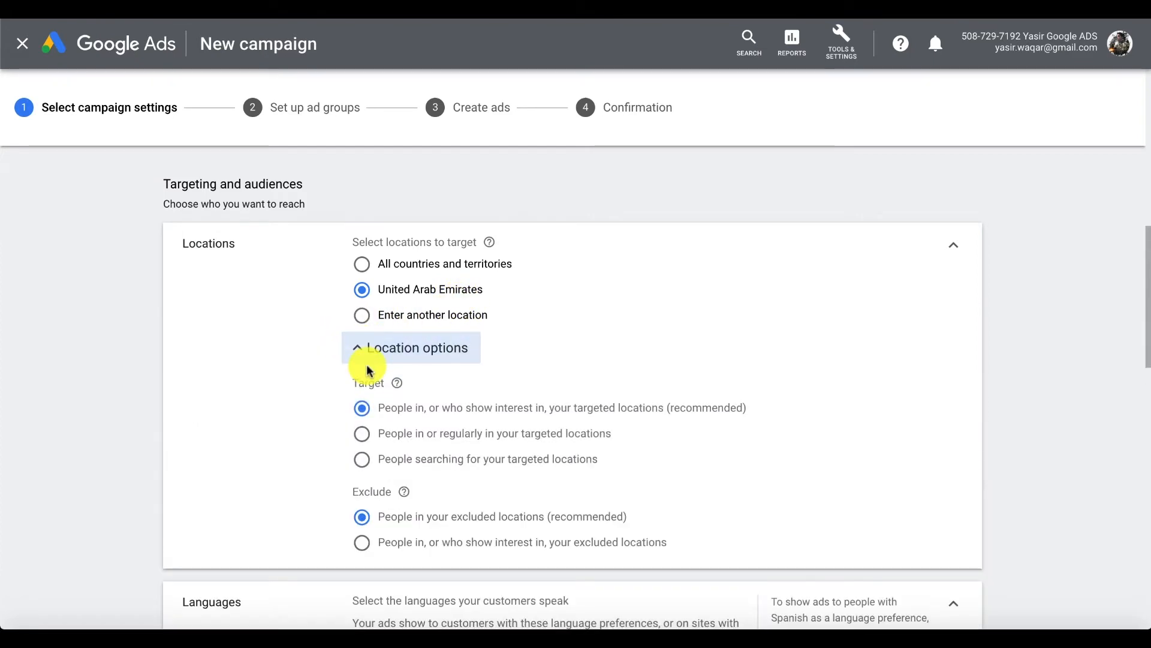
{"action": "left_click", "coordinate": [365, 316]}
{"action": "left_click", "coordinate": [439, 353]}
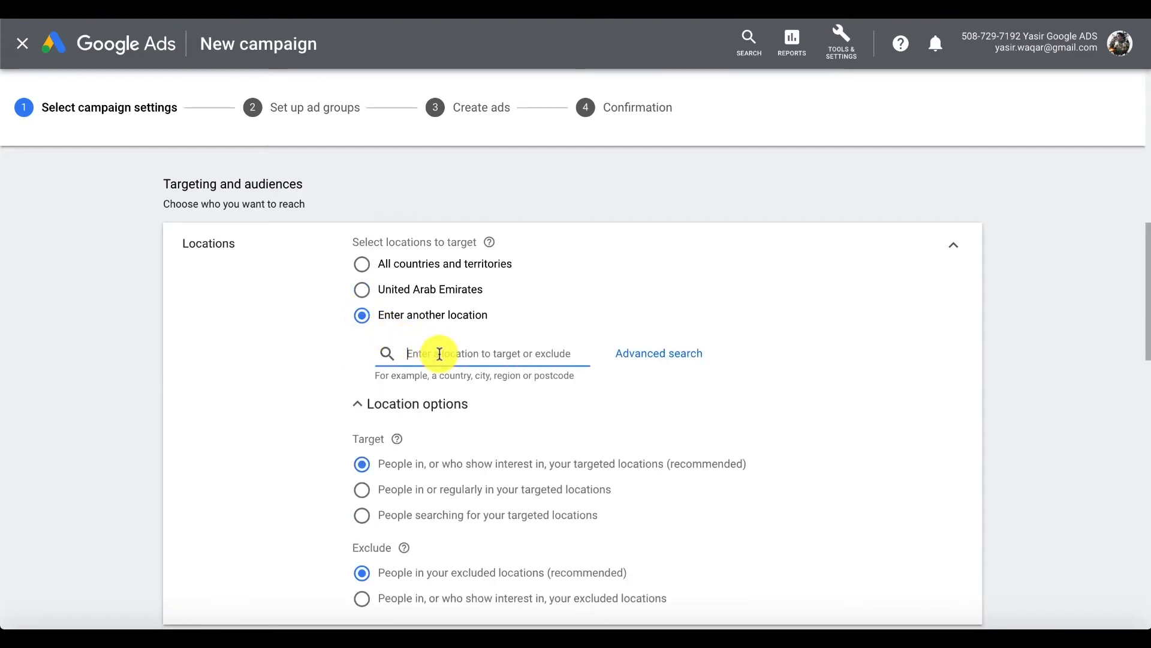
{"action": "type", "text": "london"}
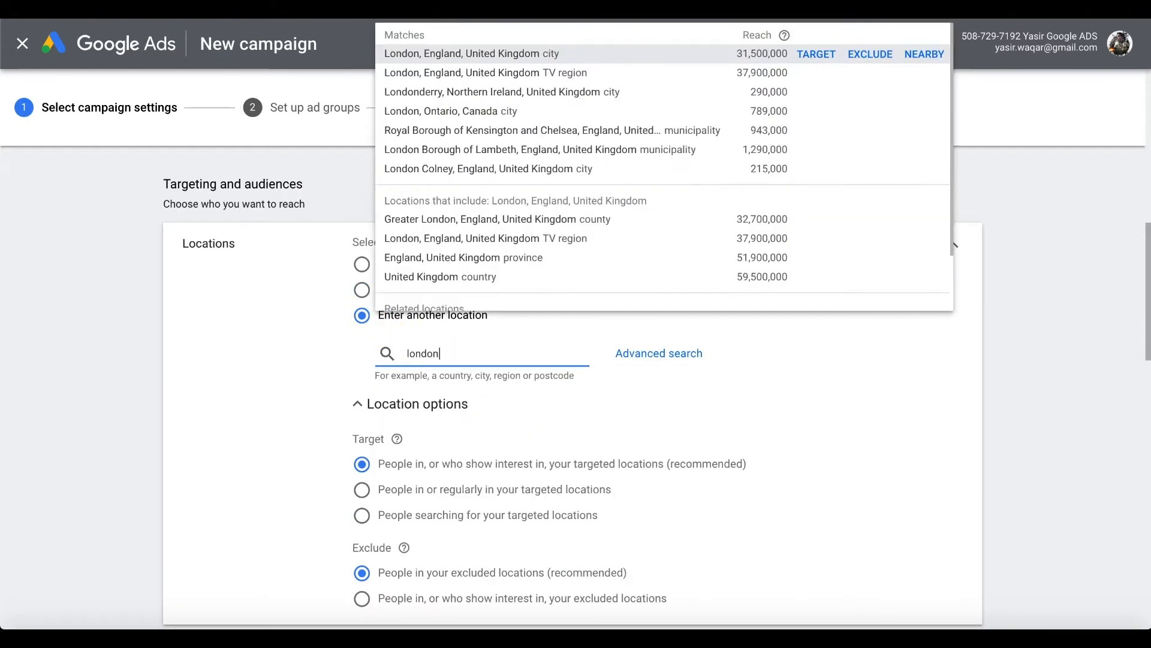
{"action": "left_click", "coordinate": [824, 57]}
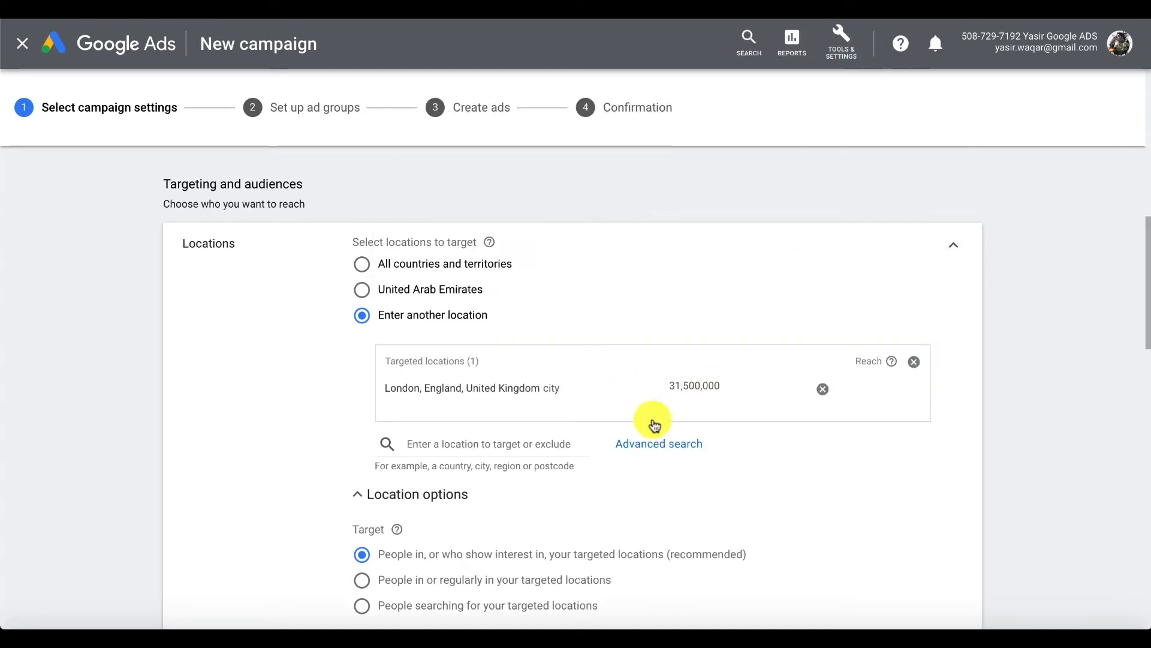
{"action": "type", "text": "london"}
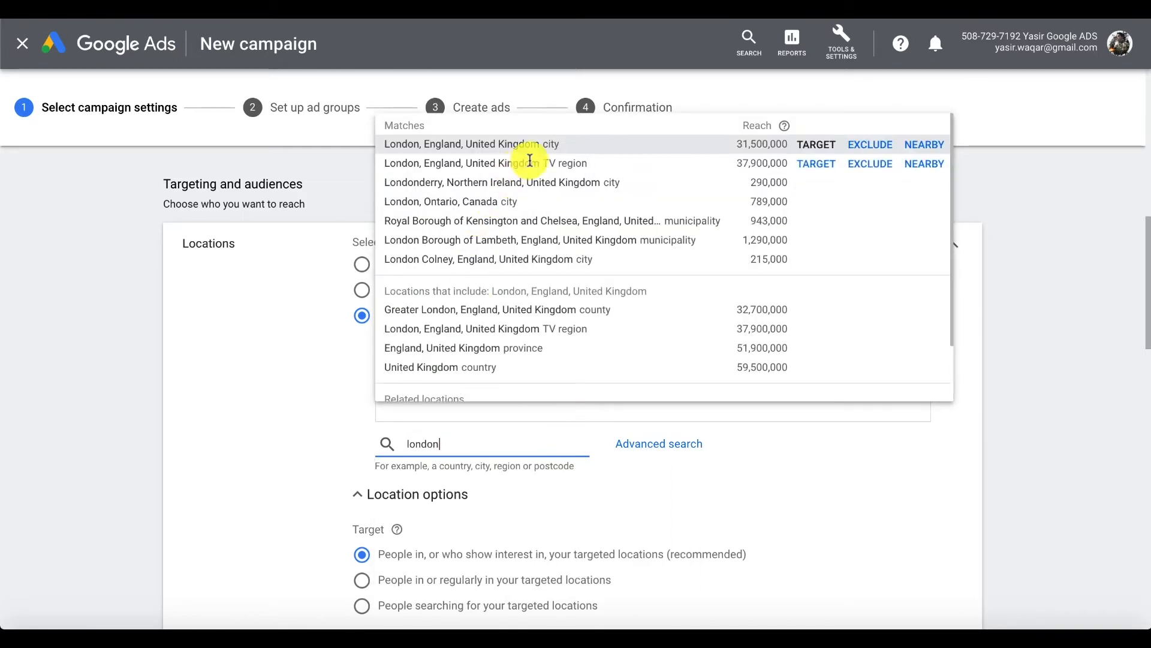
{"action": "left_click", "coordinate": [817, 163]}
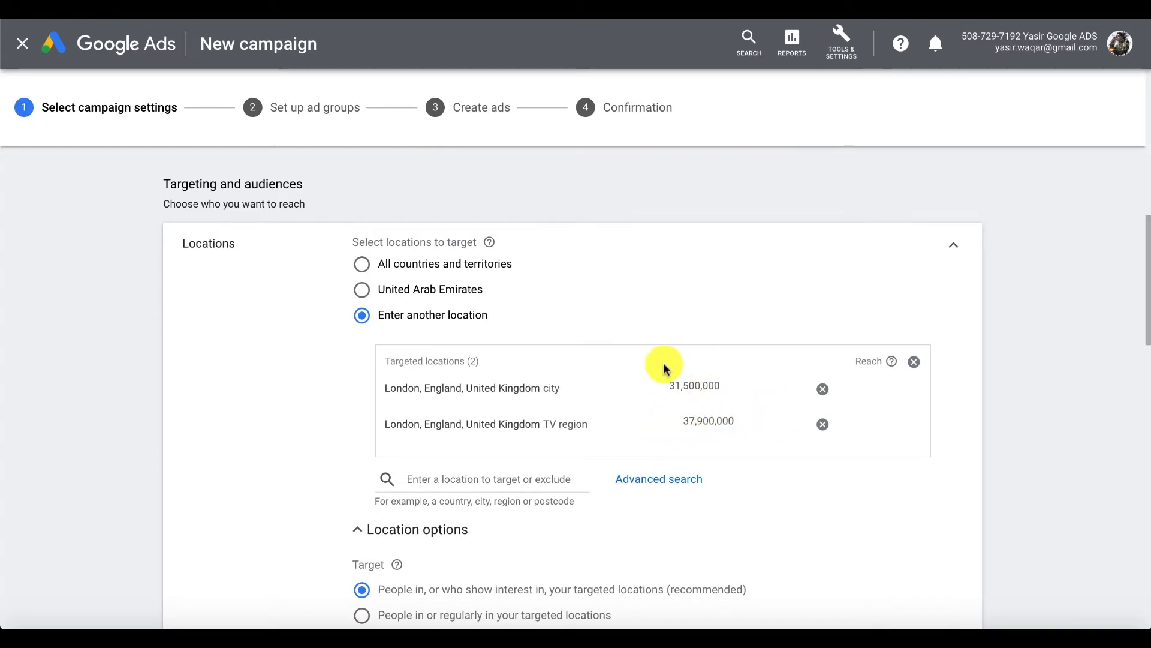
Exclude the city of Londonderry, Northern Ireland, United Kingdom from the campaign's locations.
{"action": "scroll", "coordinate": [675, 384], "scroll_direction": "down", "scroll_amount": 1}
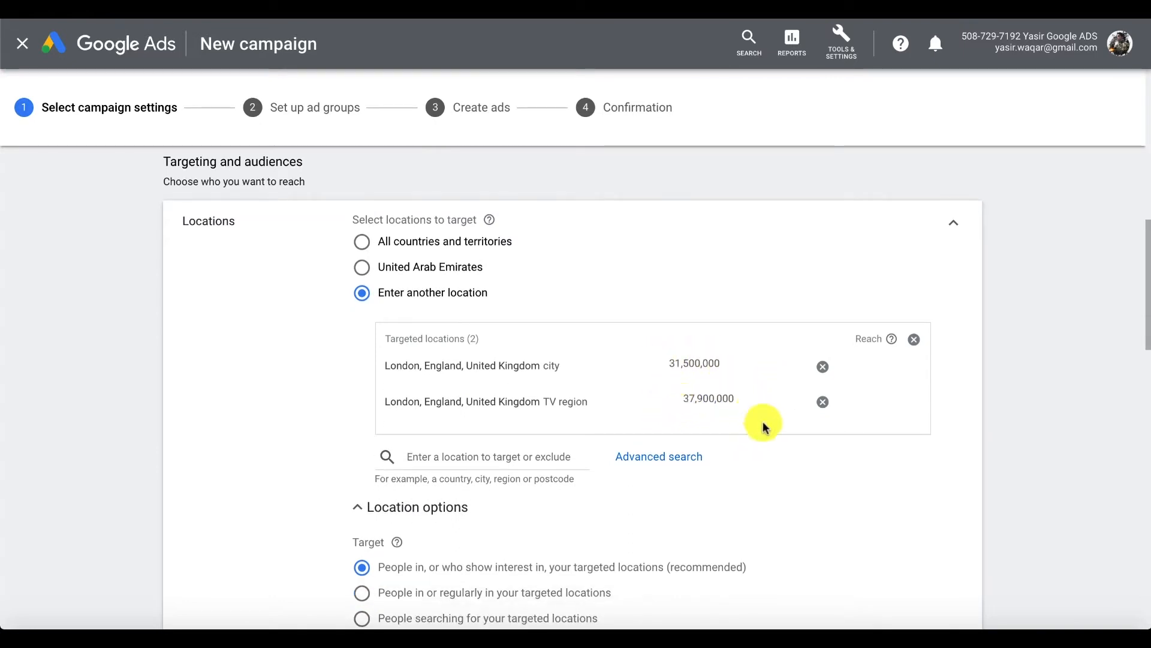
{"action": "scroll", "coordinate": [750, 432], "scroll_direction": "down", "scroll_amount": 1}
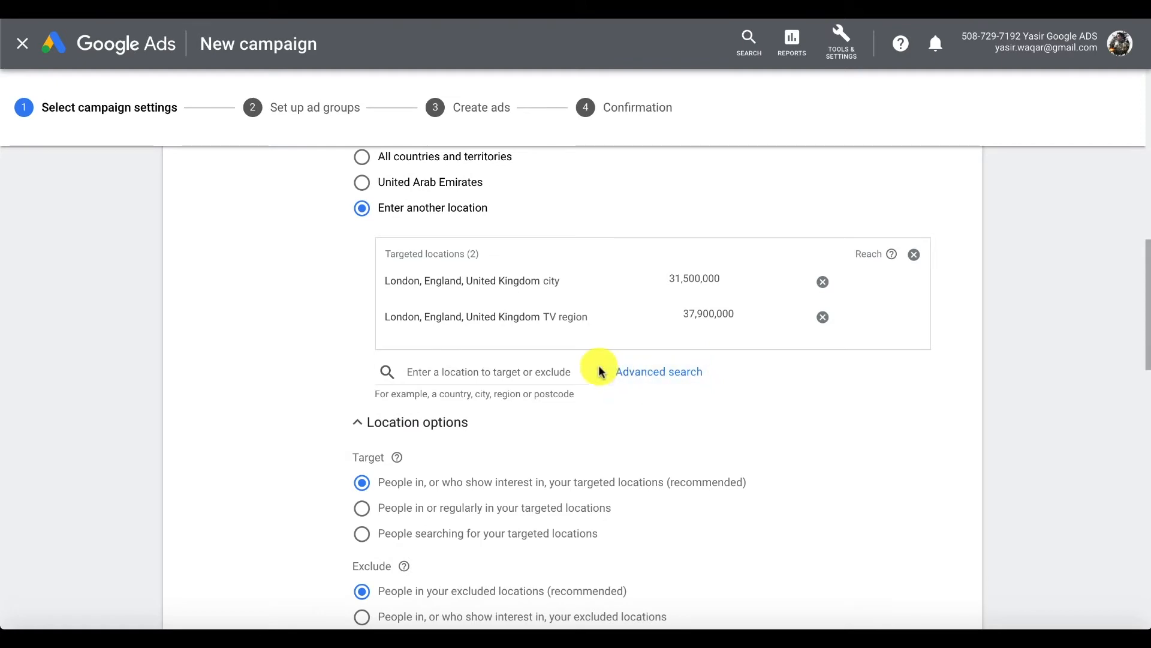
{"action": "type", "text": "london"}
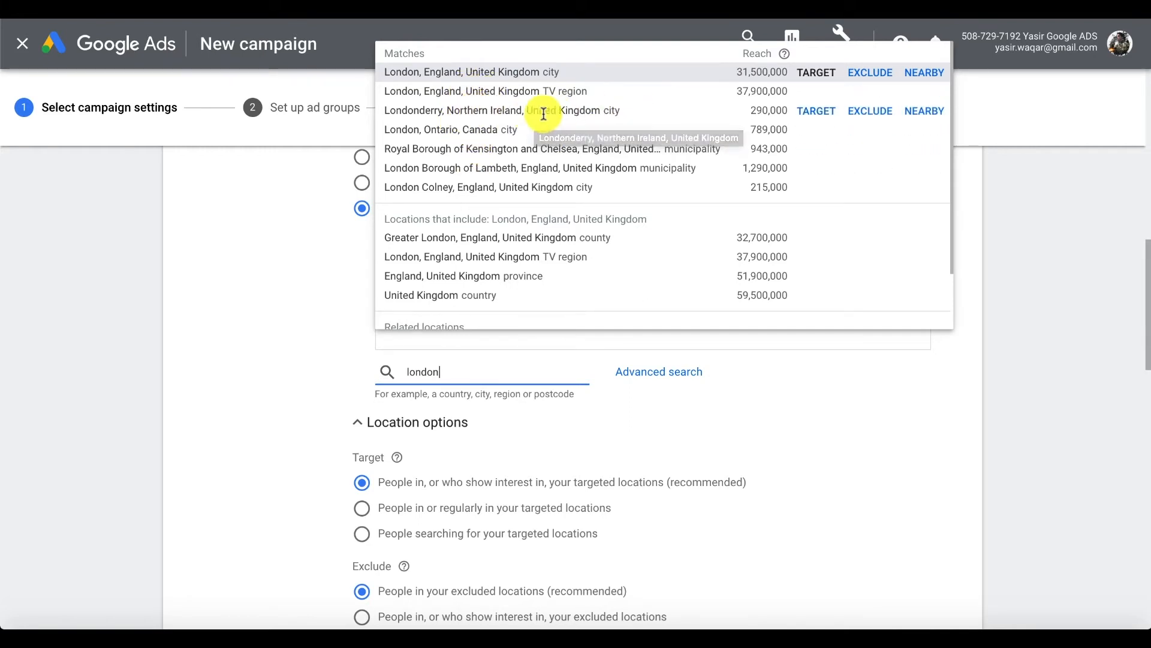
{"action": "left_click", "coordinate": [870, 111]}
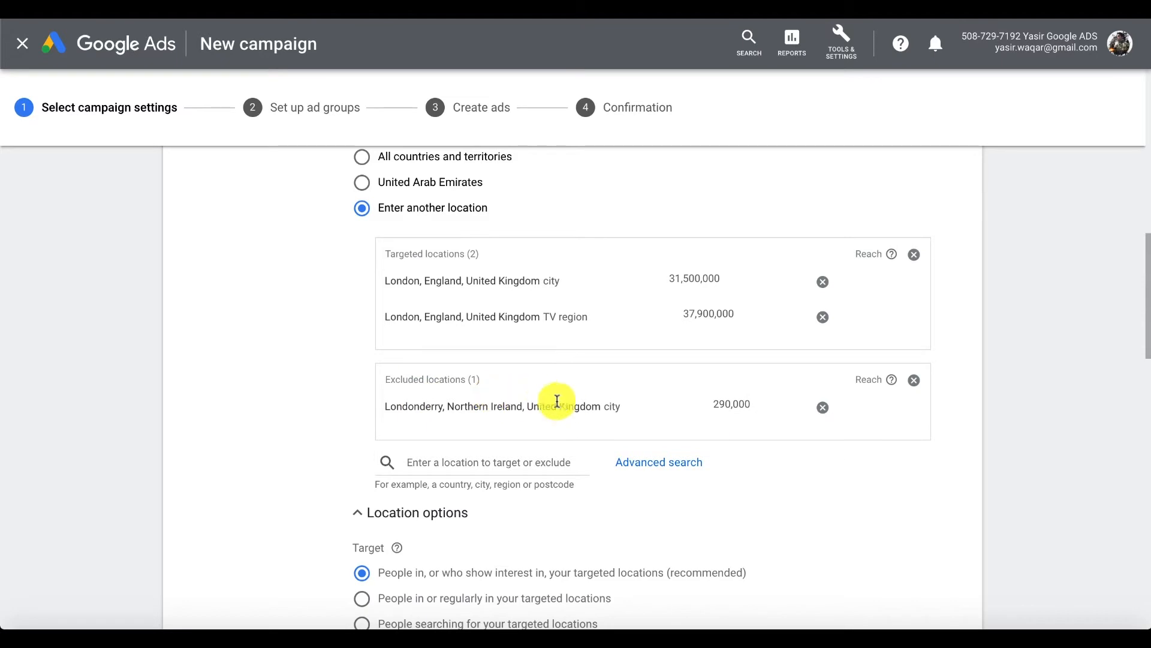
Add Hindi alongside English as a language that the campaign's customers speak.
{"action": "scroll", "coordinate": [564, 404], "scroll_direction": "down", "scroll_amount": 1}
{"action": "scroll", "coordinate": [630, 401], "scroll_direction": "down", "scroll_amount": 4}
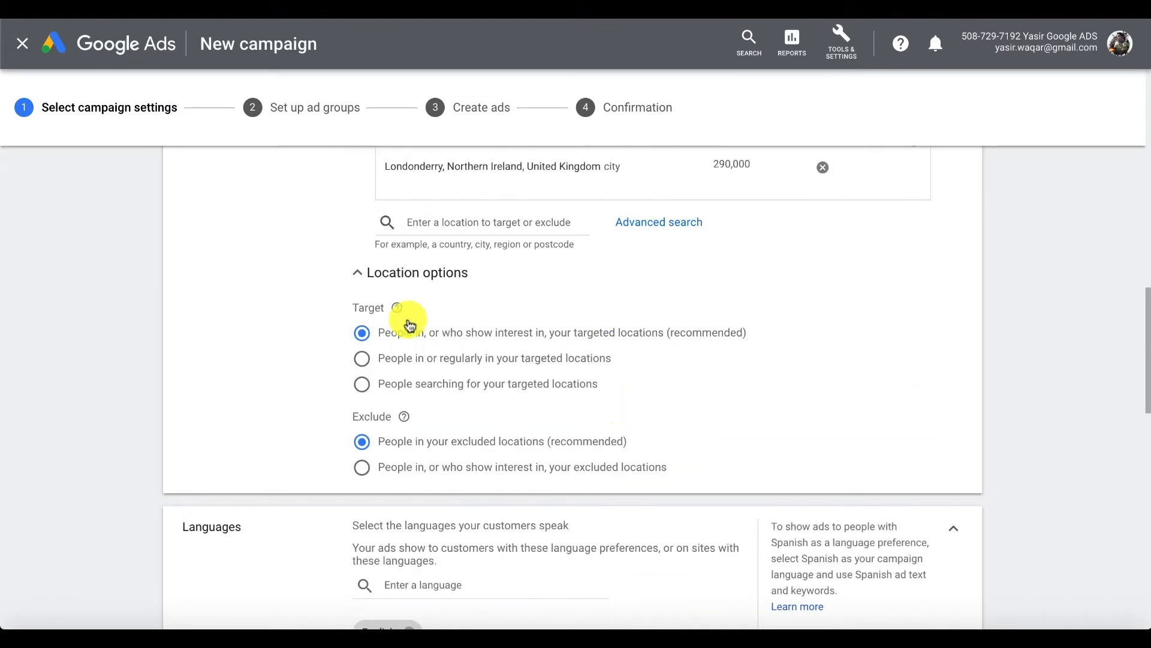
{"action": "scroll", "coordinate": [444, 342], "scroll_direction": "up", "scroll_amount": 1}
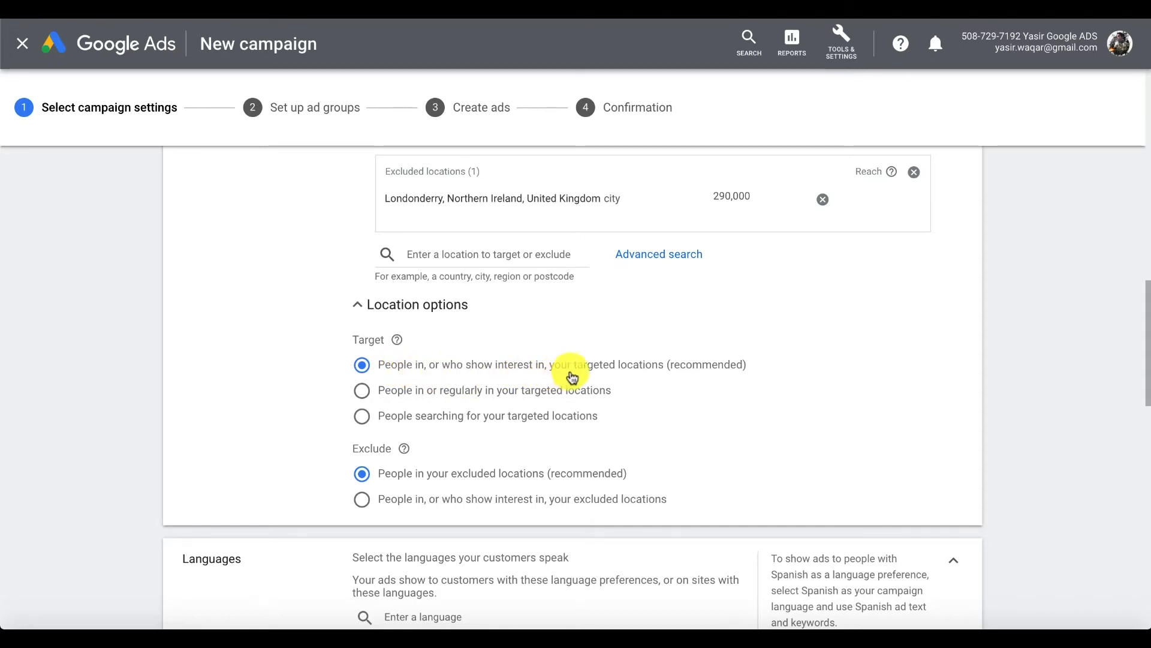
{"action": "scroll", "coordinate": [730, 401], "scroll_direction": "down", "scroll_amount": 3}
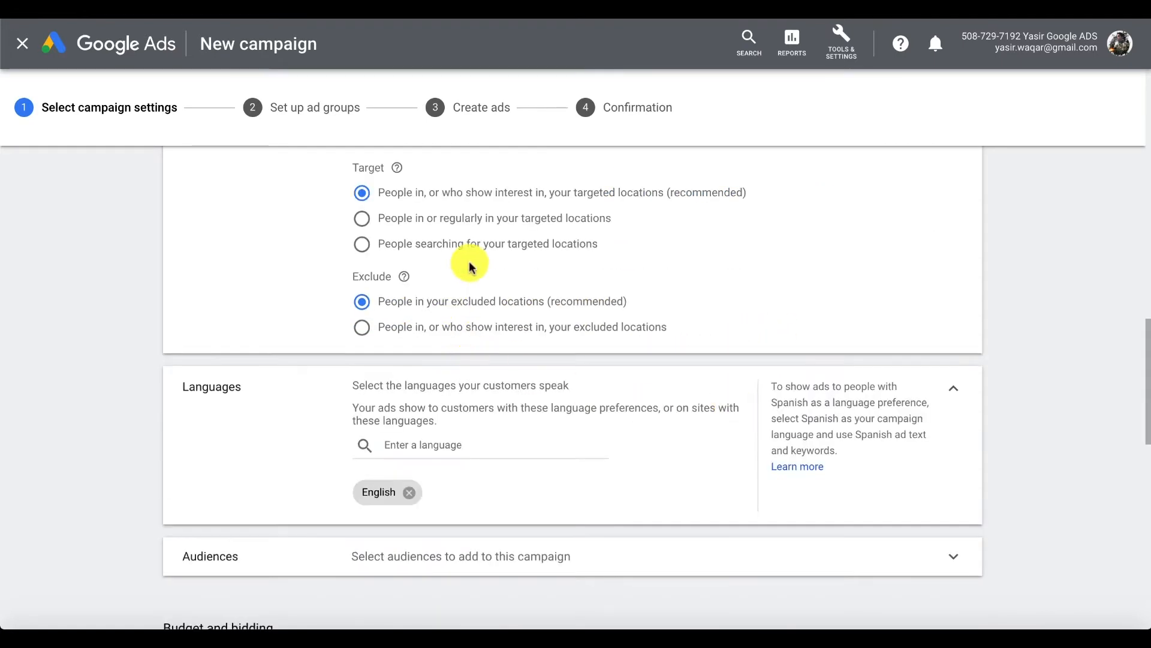
{"action": "scroll", "coordinate": [638, 368], "scroll_direction": "down", "scroll_amount": 1}
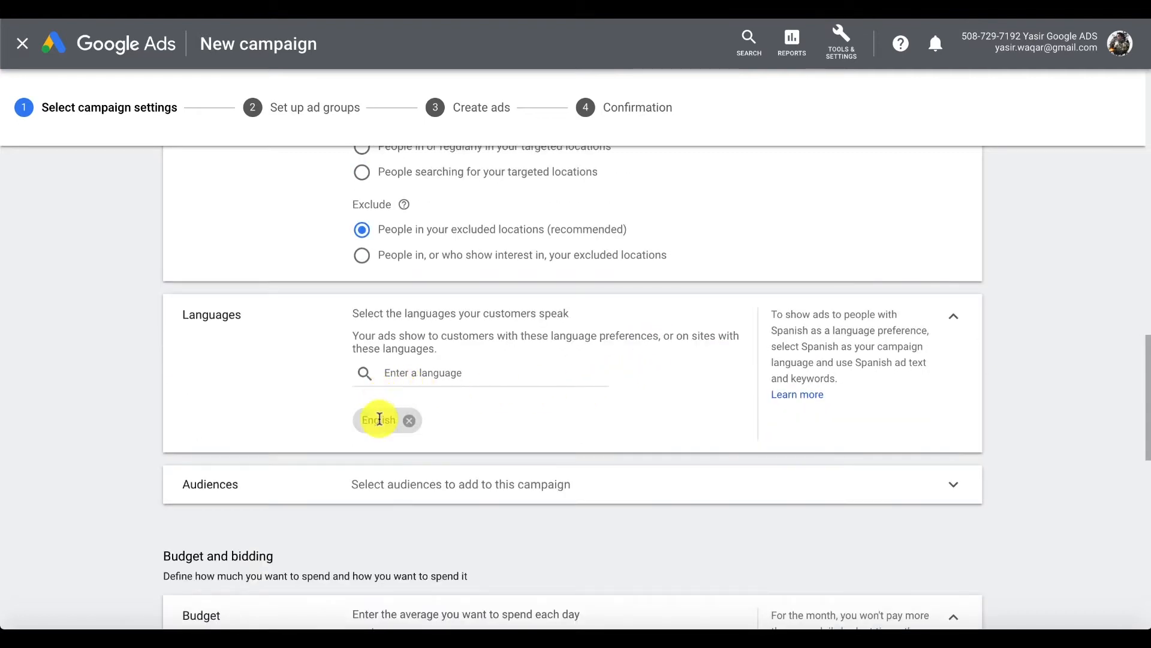
{"action": "left_click", "coordinate": [411, 373]}
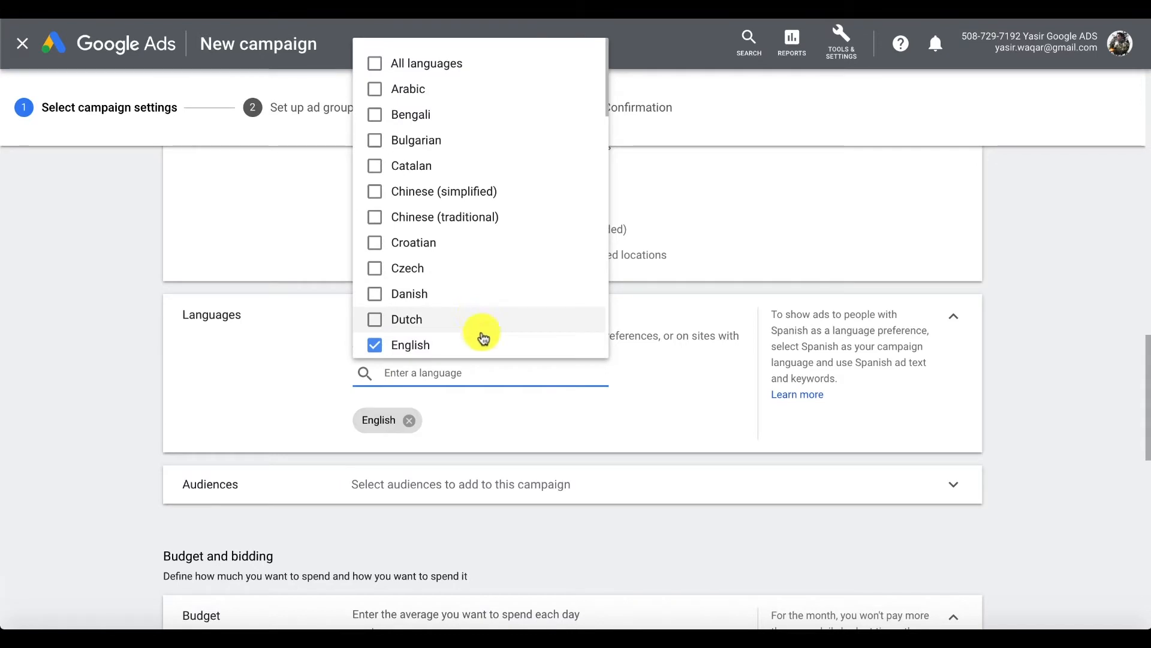
{"action": "left_click", "coordinate": [380, 345]}
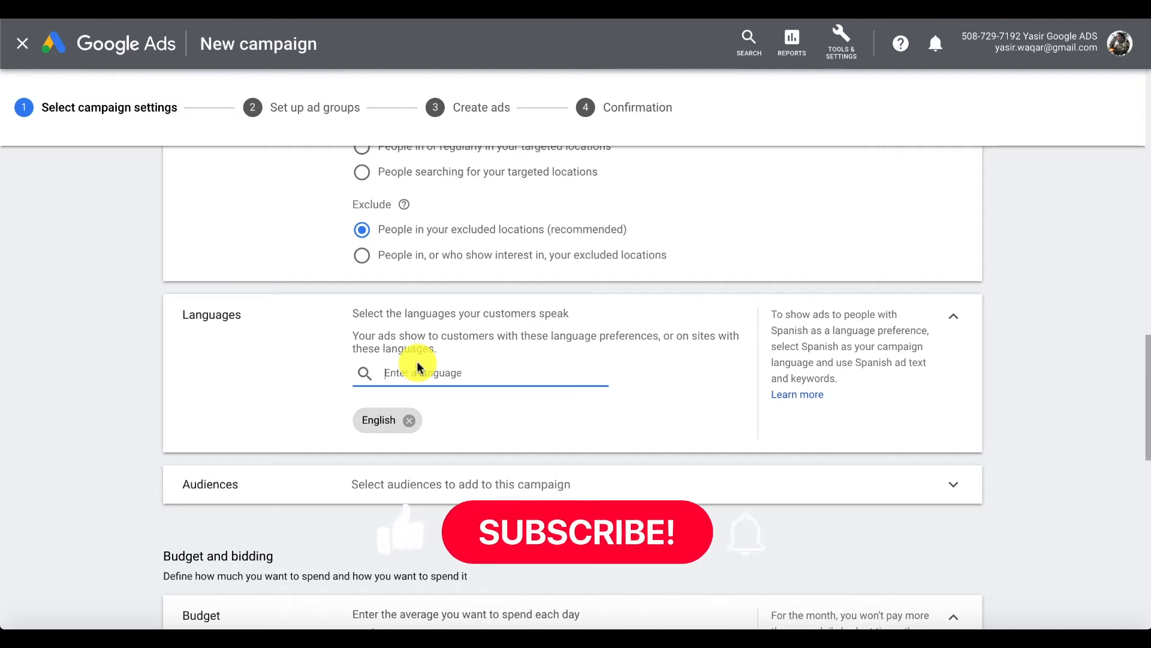
{"action": "type", "text": "hindi"}
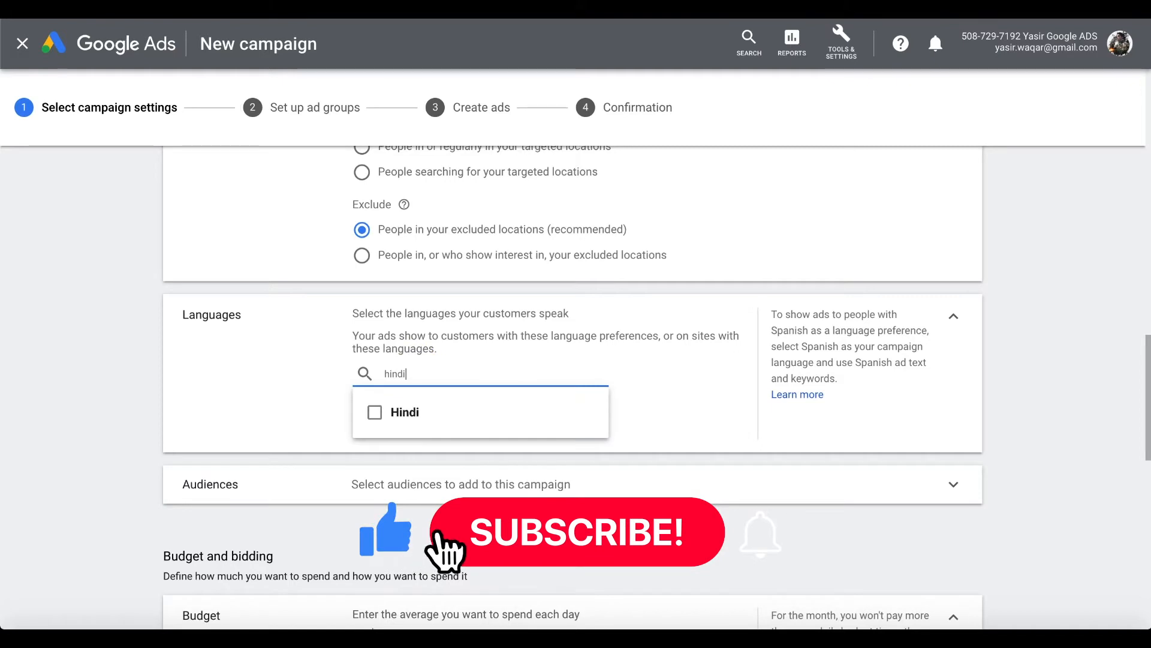
{"action": "left_click", "coordinate": [399, 414]}
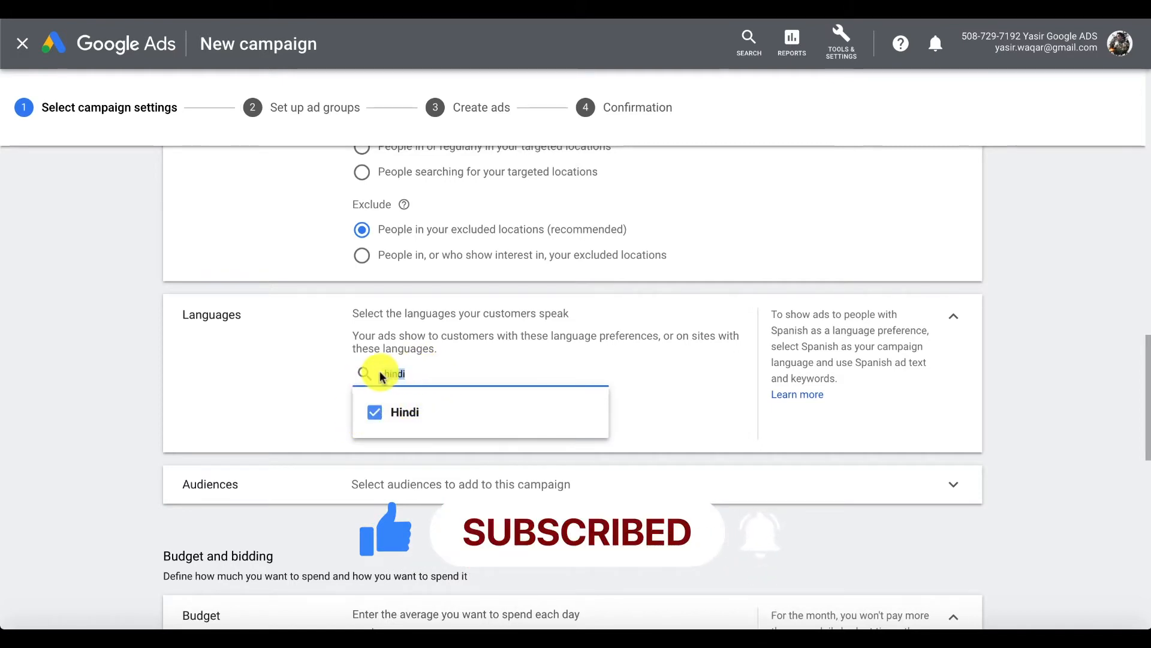
Add Urdu to the languages that the campaign's customers speak.
{"action": "key", "text": "BackSpace"}
{"action": "key", "text": "BackSpace"}
{"action": "key", "text": "BackSpace"}
{"action": "key", "text": "BackSpace"}
{"action": "key", "text": "BackSpace"}
{"action": "type", "text": "urdu"}
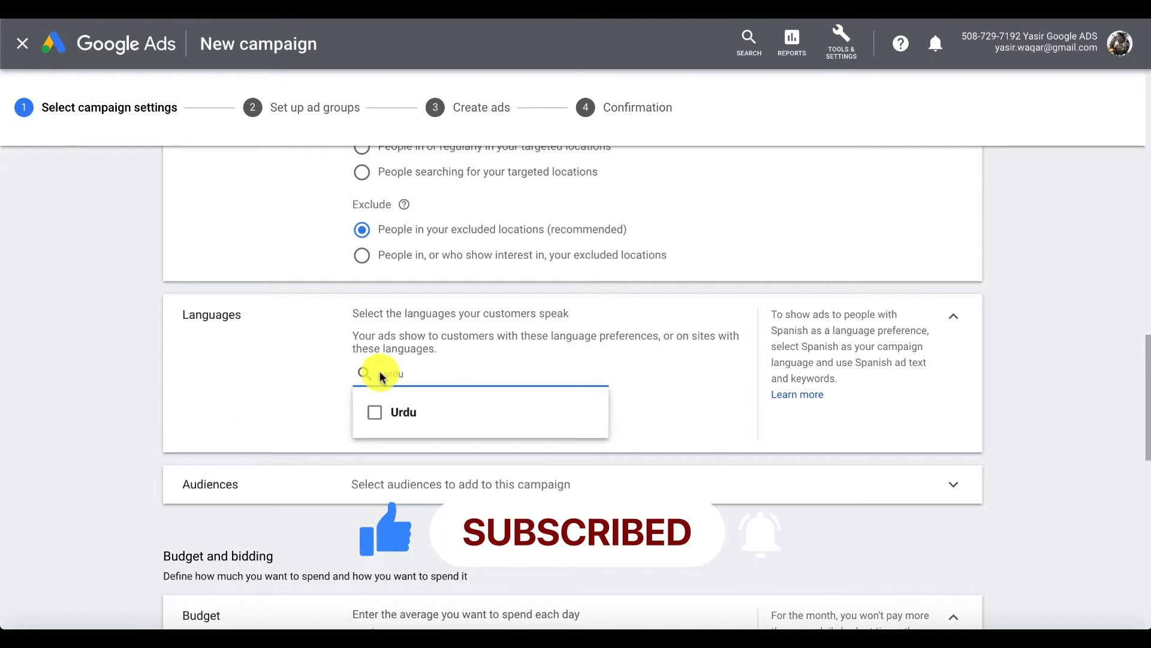
{"action": "left_click", "coordinate": [377, 411]}
{"action": "left_click", "coordinate": [725, 424]}
Add the in-market audiences Web Design & Development, SEO & SEM Services and Email Marketing Services to the campaign from the recently selected ones.
{"action": "scroll", "coordinate": [608, 481], "scroll_direction": "down", "scroll_amount": 2}
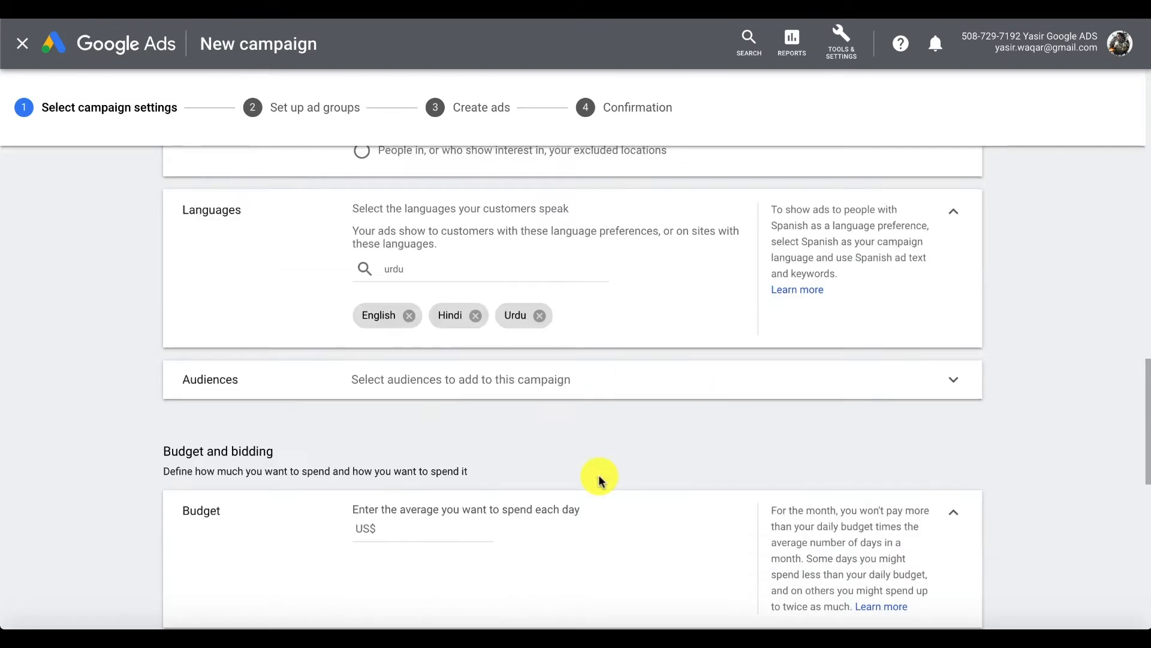
{"action": "left_click", "coordinate": [404, 383]}
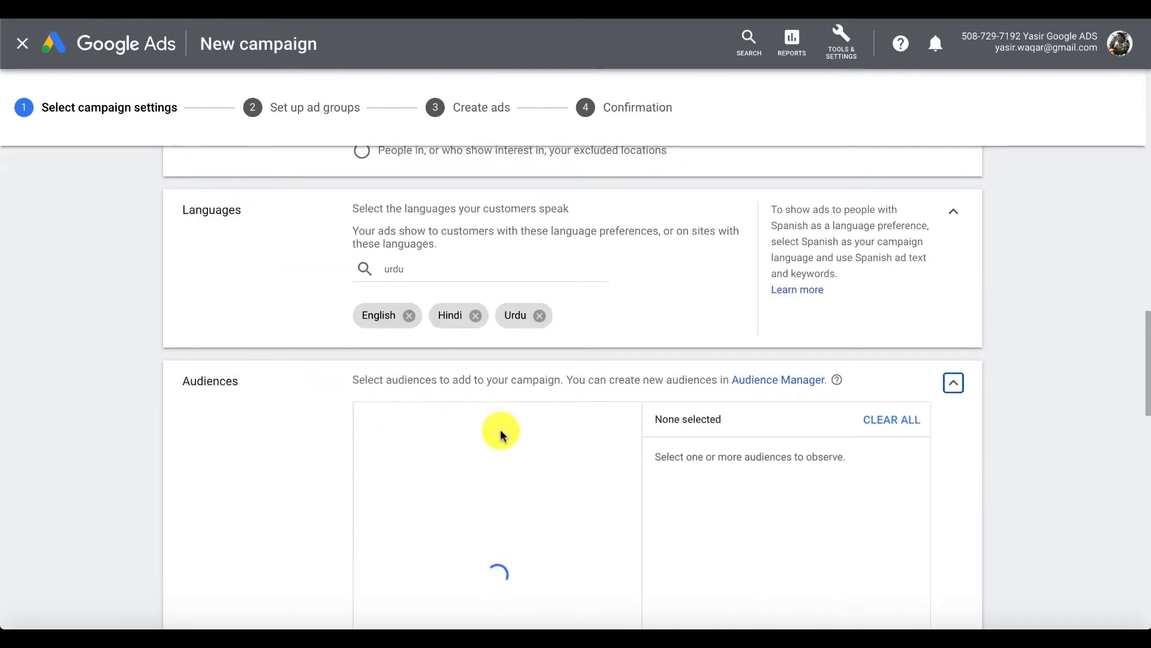
{"action": "scroll", "coordinate": [959, 456], "scroll_direction": "down", "scroll_amount": 2}
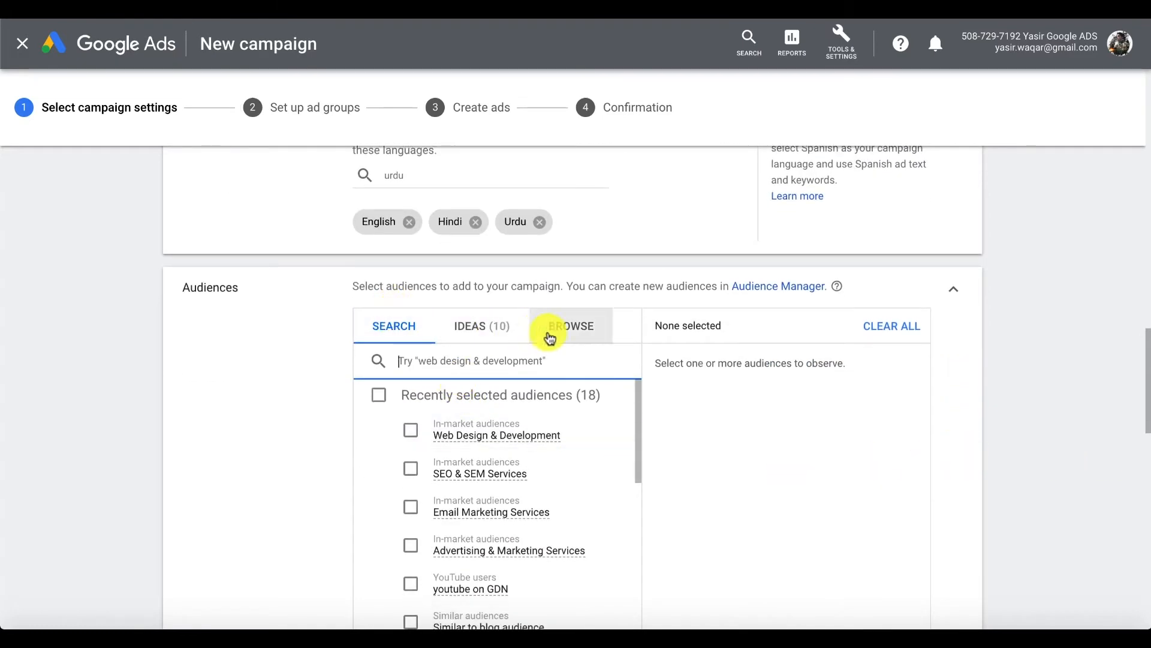
{"action": "scroll", "coordinate": [462, 382], "scroll_direction": "down", "scroll_amount": 1}
{"action": "scroll", "coordinate": [461, 384], "scroll_direction": "up", "scroll_amount": 1}
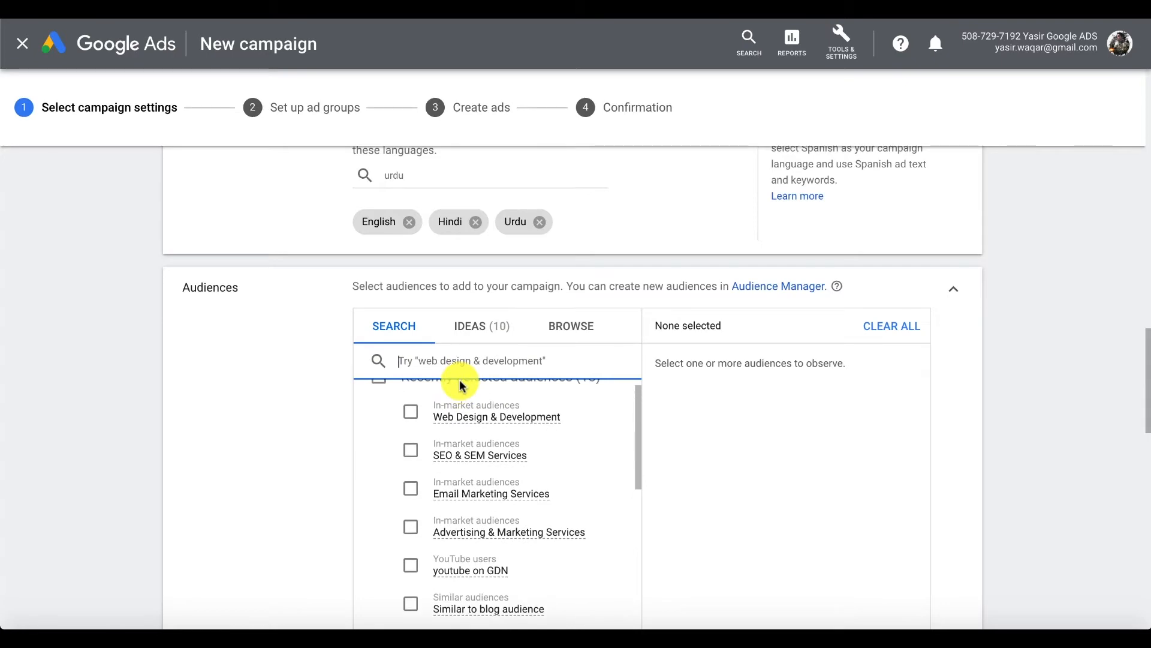
{"action": "scroll", "coordinate": [461, 382], "scroll_direction": "up", "scroll_amount": 2}
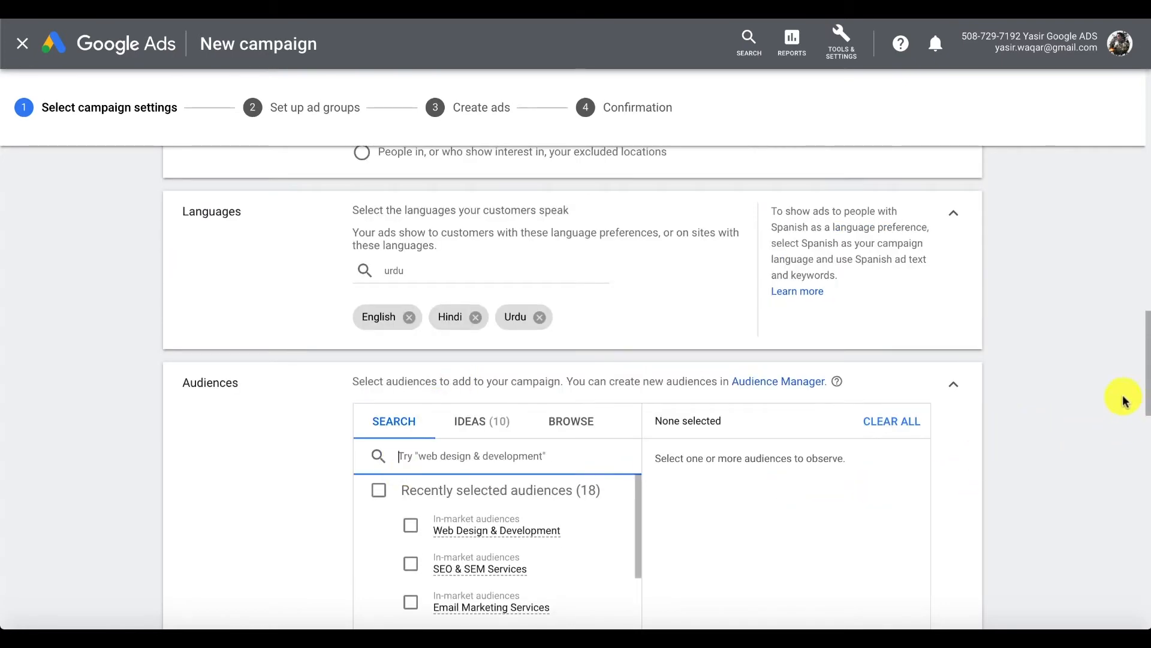
{"action": "scroll", "coordinate": [1074, 411], "scroll_direction": "down", "scroll_amount": 3}
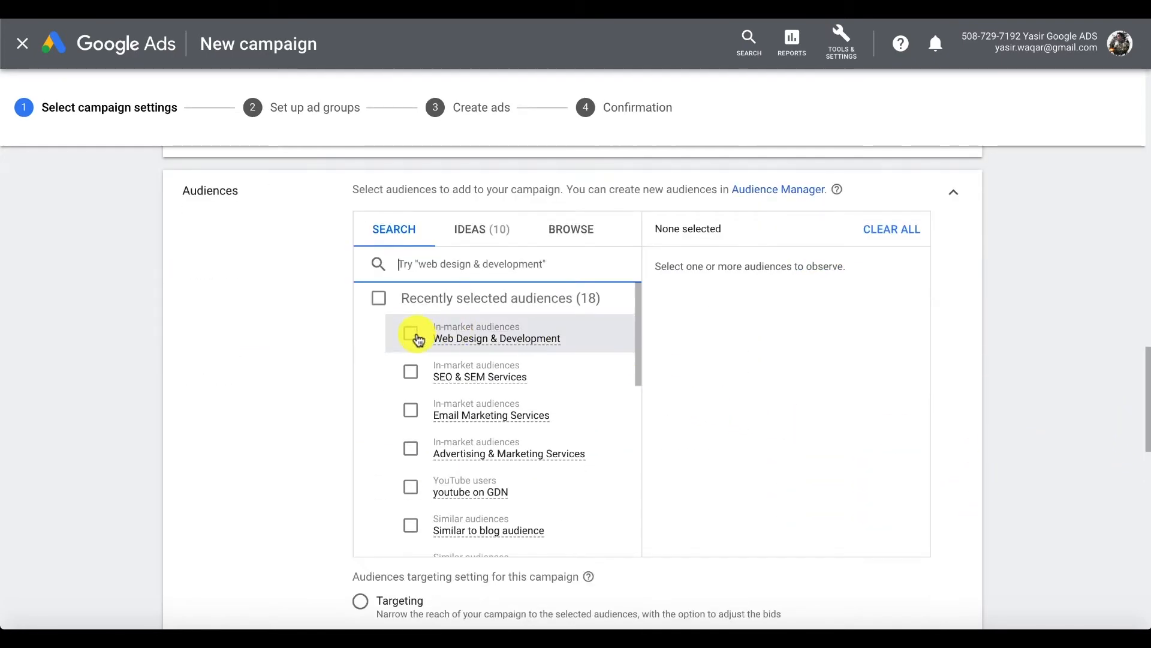
{"action": "left_click", "coordinate": [412, 334]}
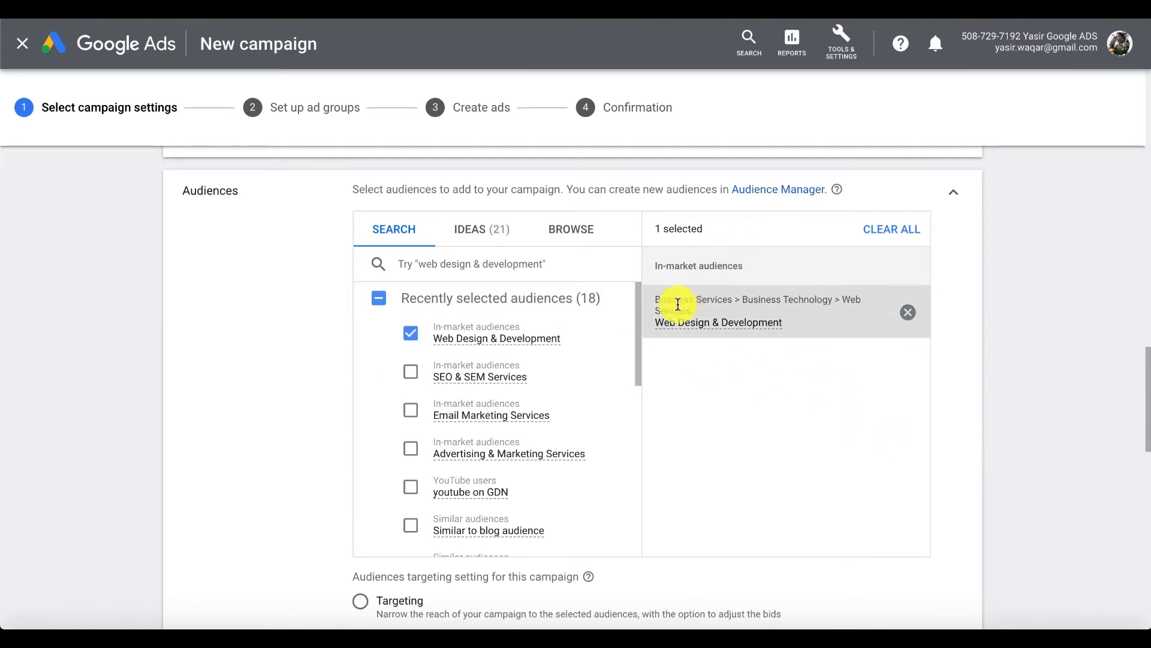
{"action": "left_click", "coordinate": [411, 376]}
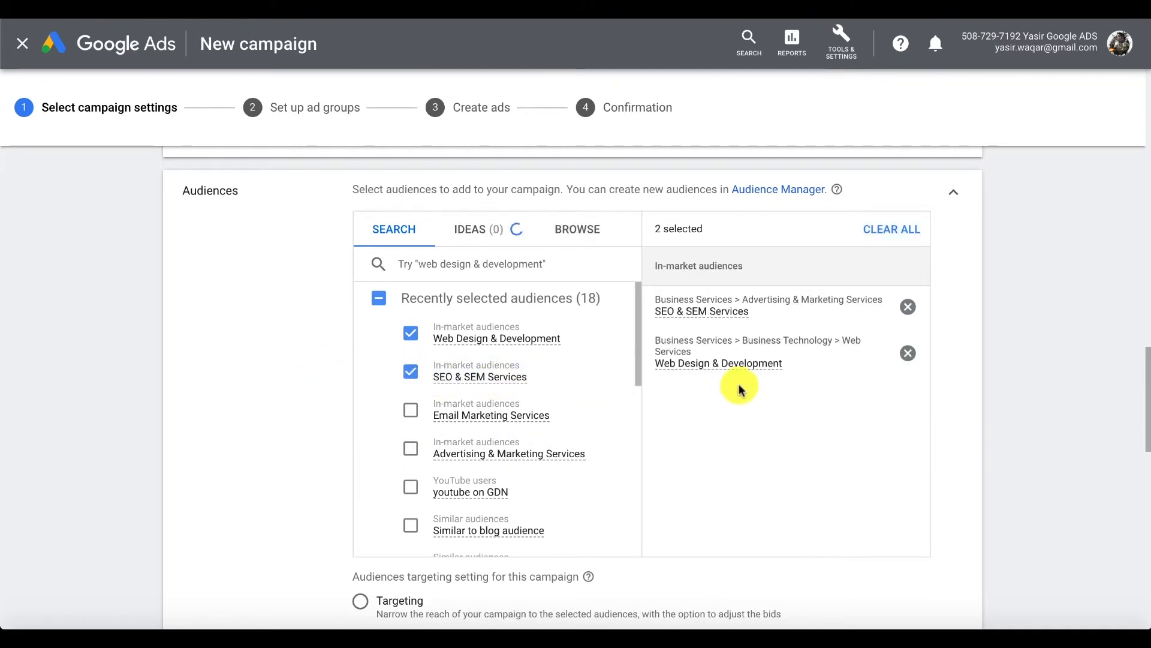
{"action": "left_click", "coordinate": [418, 413]}
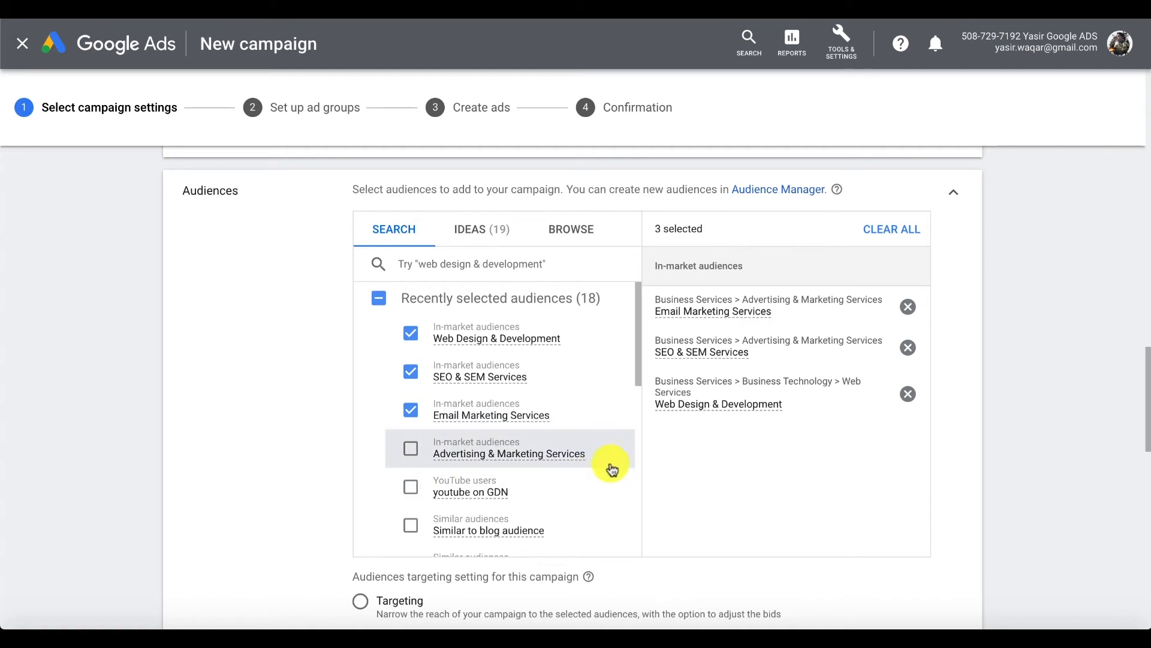
Add Advertising & Marketing Services and Web Services to the campaign's audiences from the suggested audience ideas.
{"action": "left_click", "coordinate": [479, 243]}
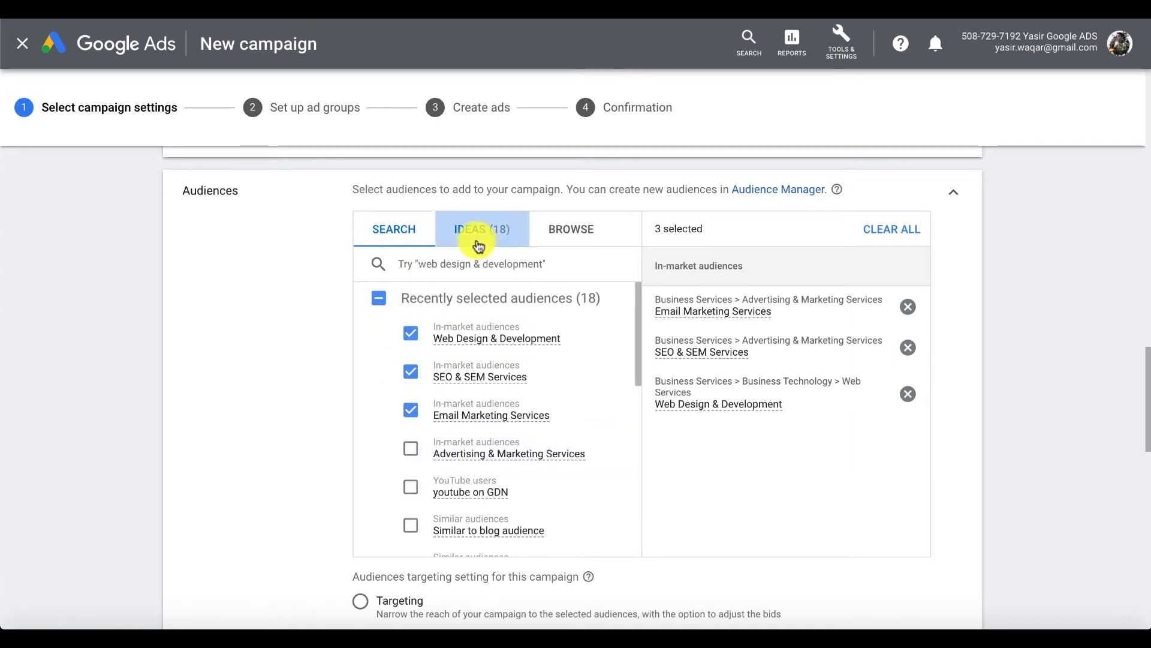
{"action": "left_click", "coordinate": [407, 238]}
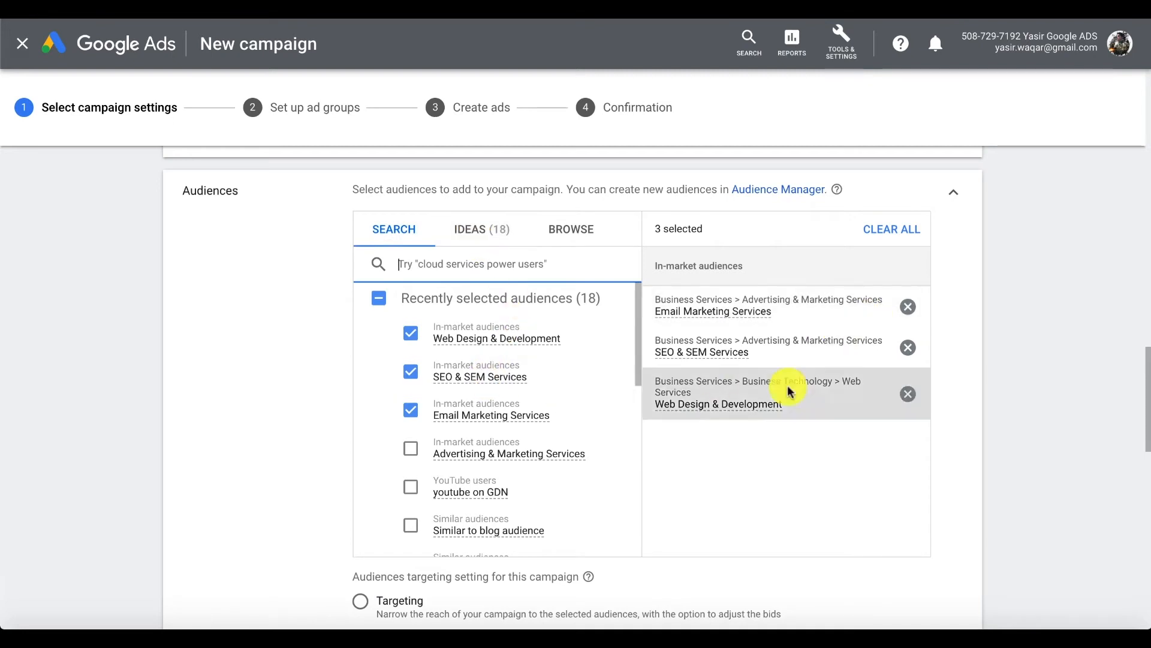
{"action": "left_click", "coordinate": [475, 233]}
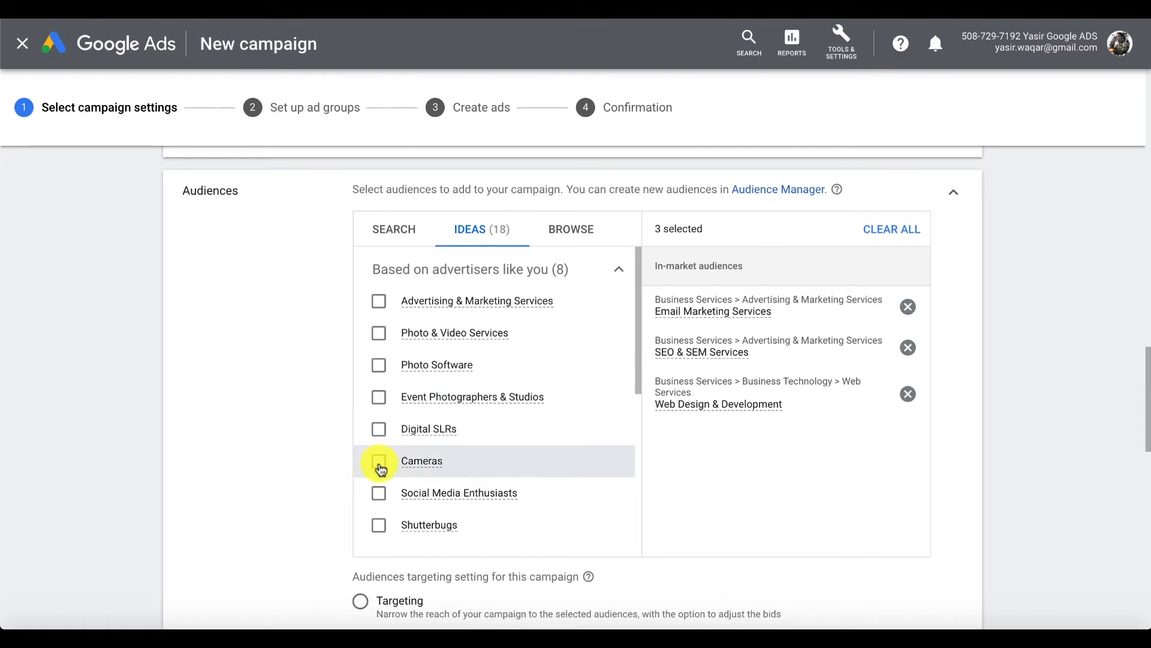
{"action": "mouse_move", "coordinate": [396, 308]}
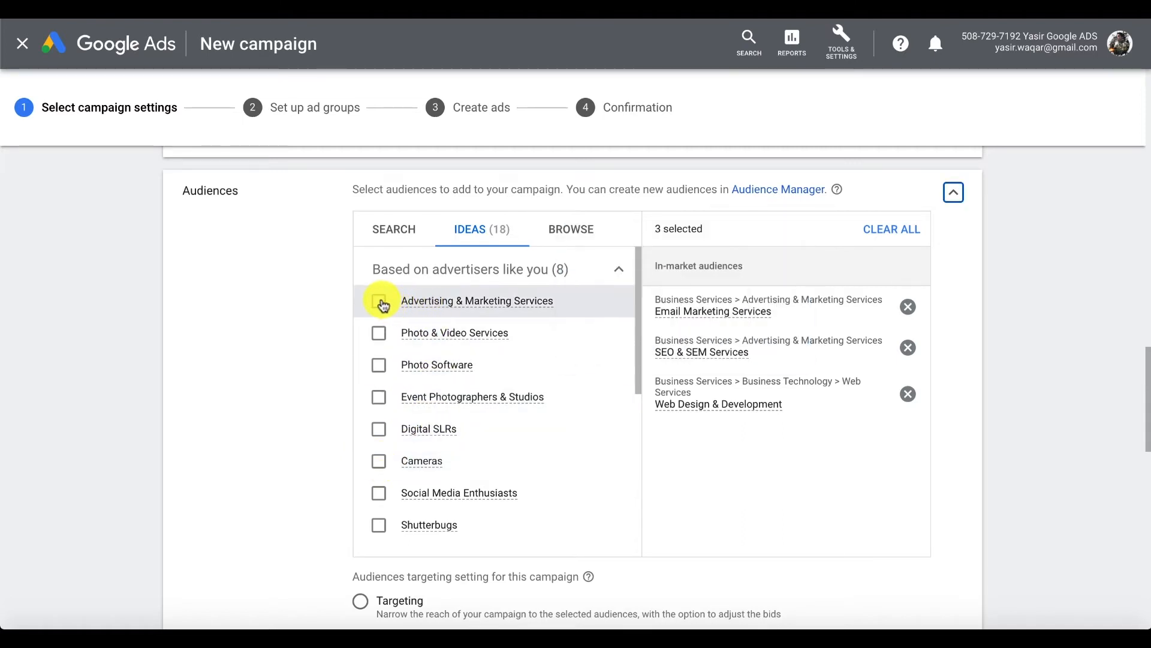
{"action": "left_click", "coordinate": [381, 304]}
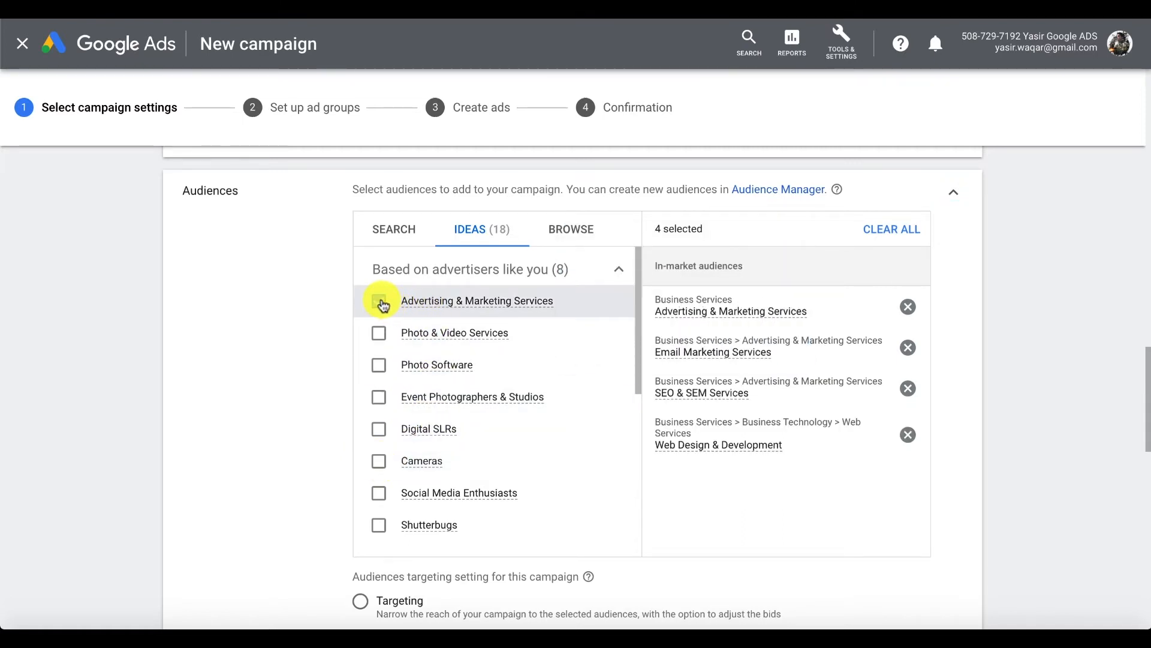
{"action": "scroll", "coordinate": [537, 498], "scroll_direction": "down", "scroll_amount": 3}
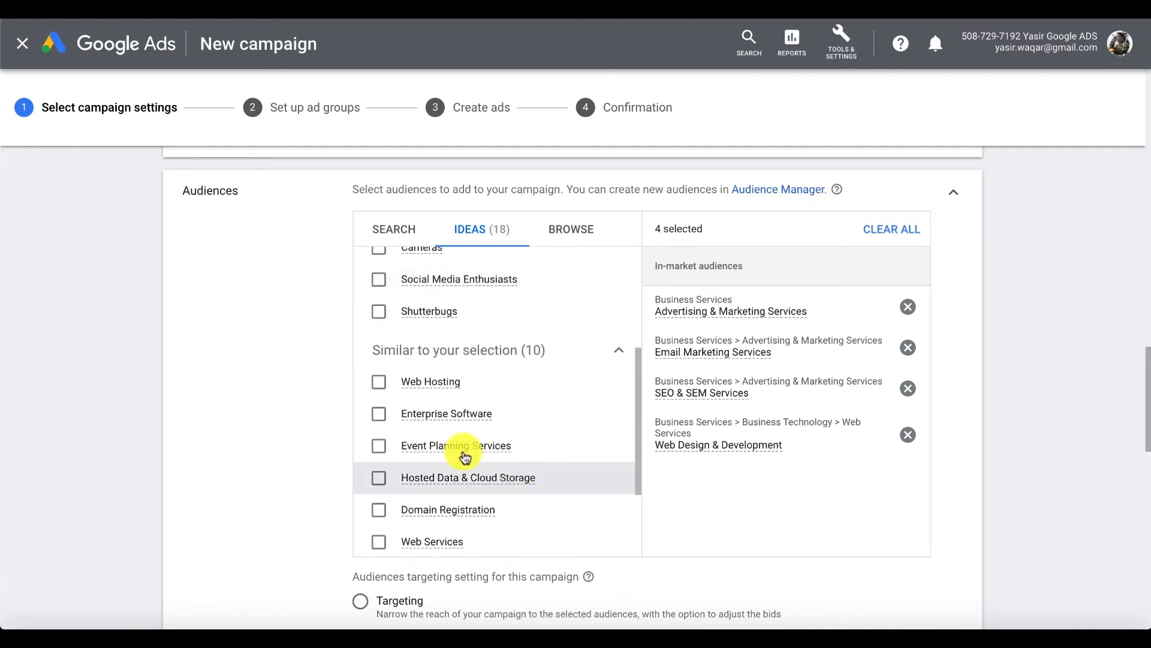
{"action": "scroll", "coordinate": [527, 452], "scroll_direction": "down", "scroll_amount": 2}
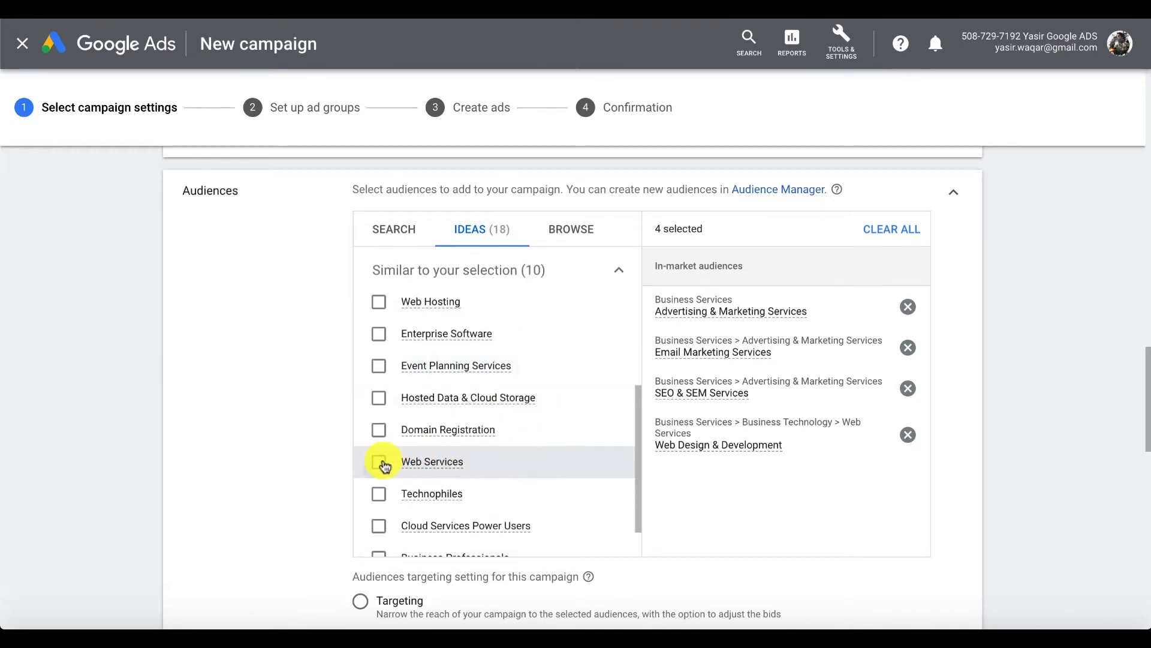
{"action": "left_click", "coordinate": [381, 462]}
{"action": "scroll", "coordinate": [506, 479], "scroll_direction": "down", "scroll_amount": 1}
Examine the detailed demographics for parental status and education, and the affinity audiences for interests and habits.
{"action": "left_click", "coordinate": [573, 230]}
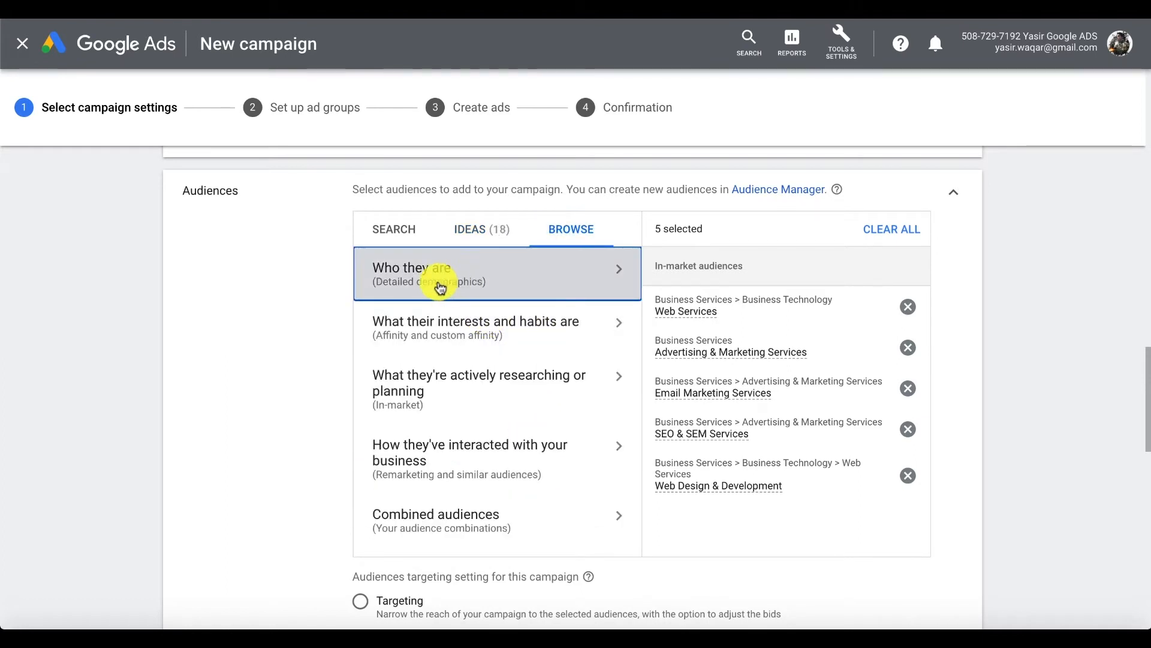
{"action": "left_click", "coordinate": [488, 282]}
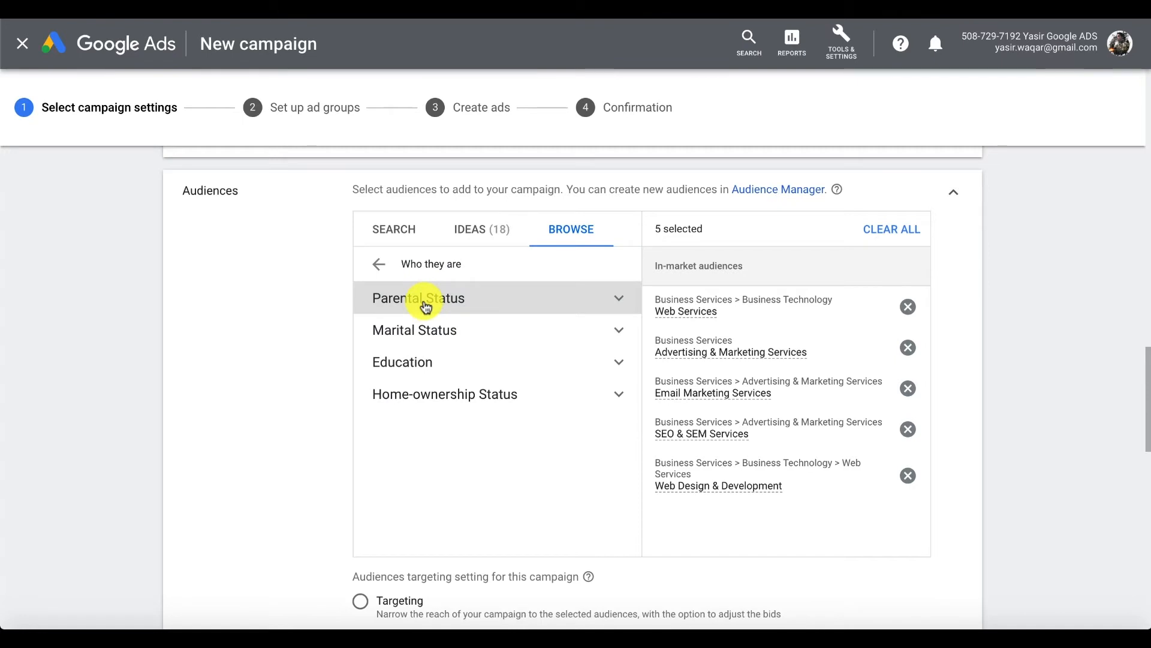
{"action": "left_click", "coordinate": [454, 310]}
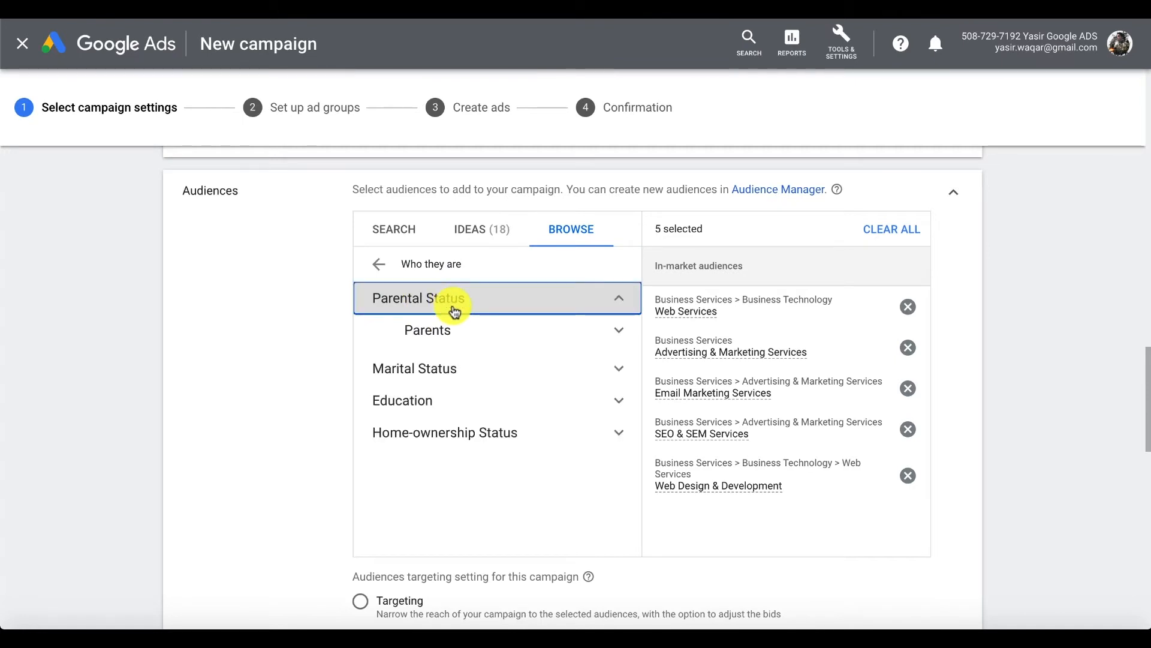
{"action": "left_click", "coordinate": [431, 401]}
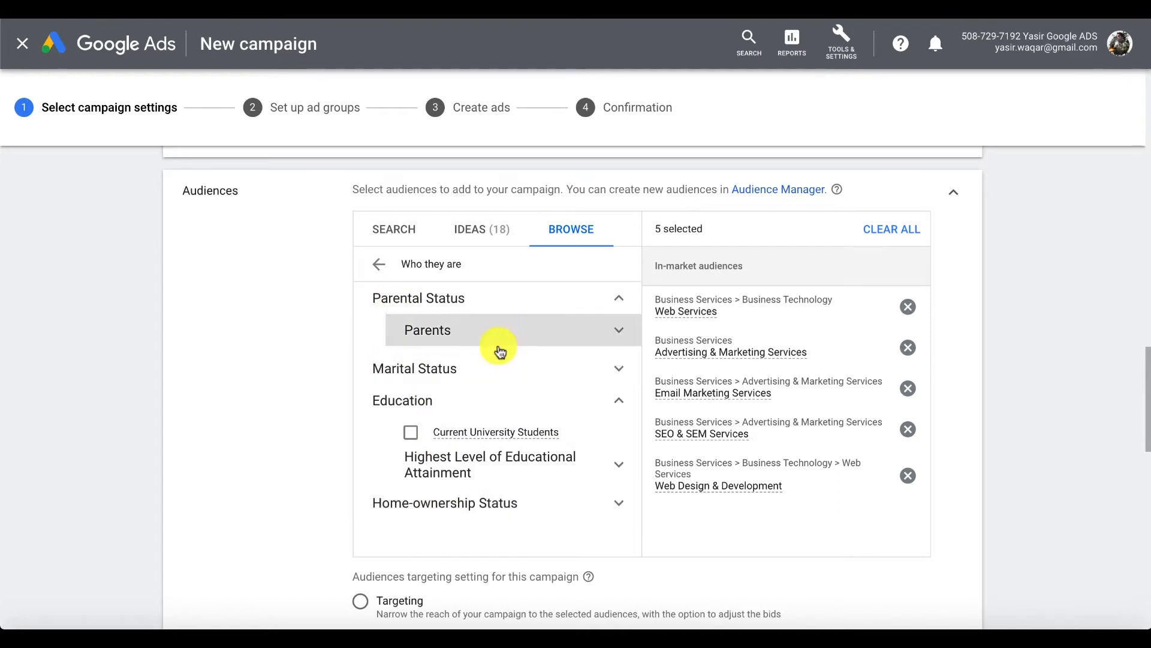
{"action": "left_click", "coordinate": [382, 264]}
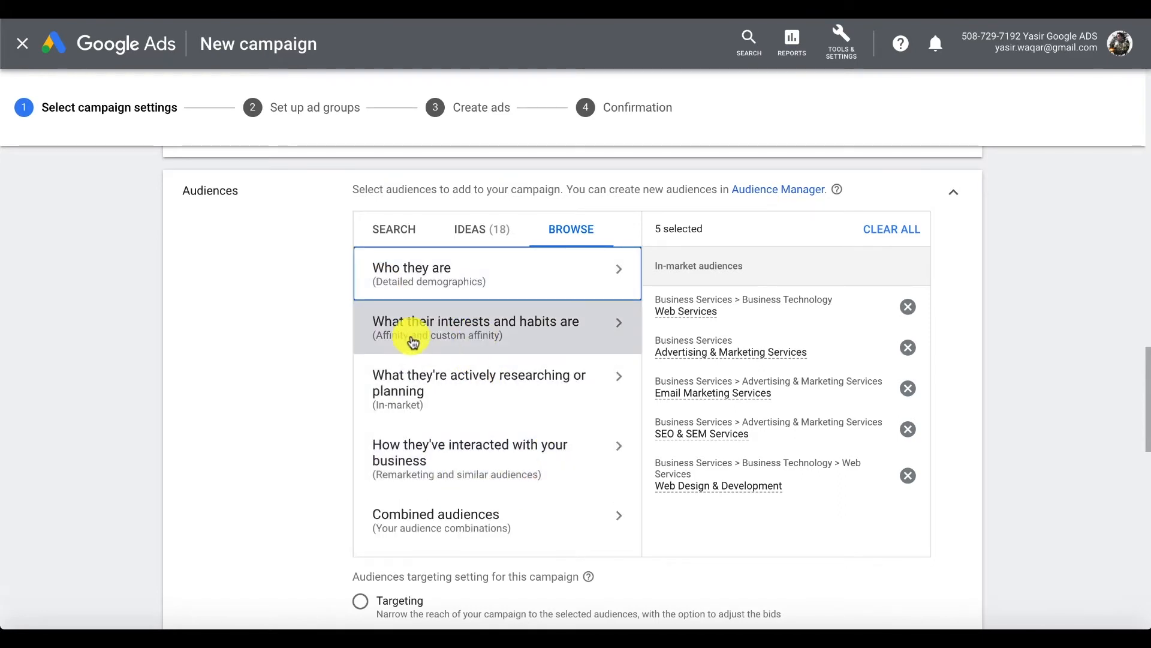
{"action": "left_click", "coordinate": [532, 334]}
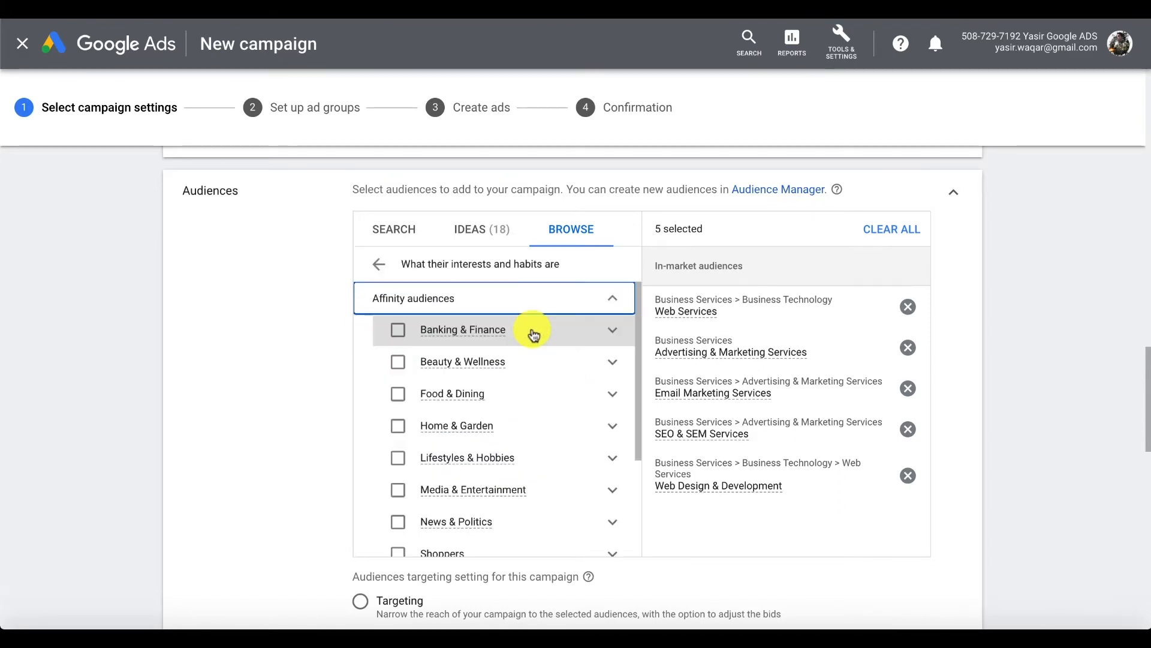
{"action": "scroll", "coordinate": [507, 398], "scroll_direction": "down", "scroll_amount": 4}
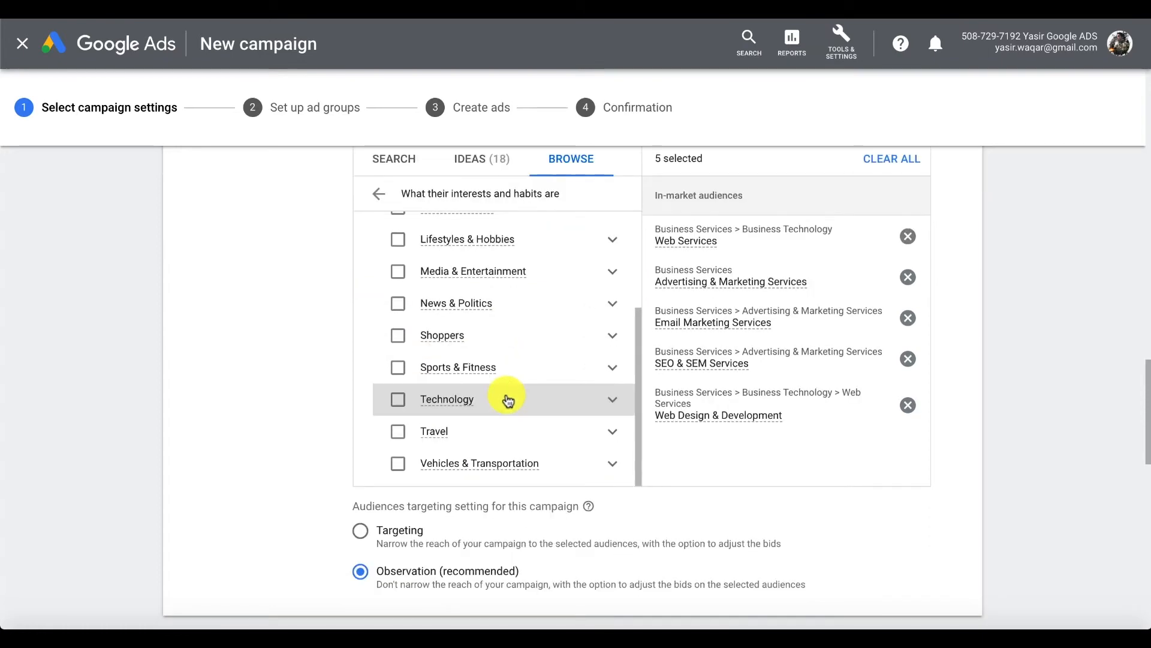
{"action": "scroll", "coordinate": [507, 397], "scroll_direction": "up", "scroll_amount": 6}
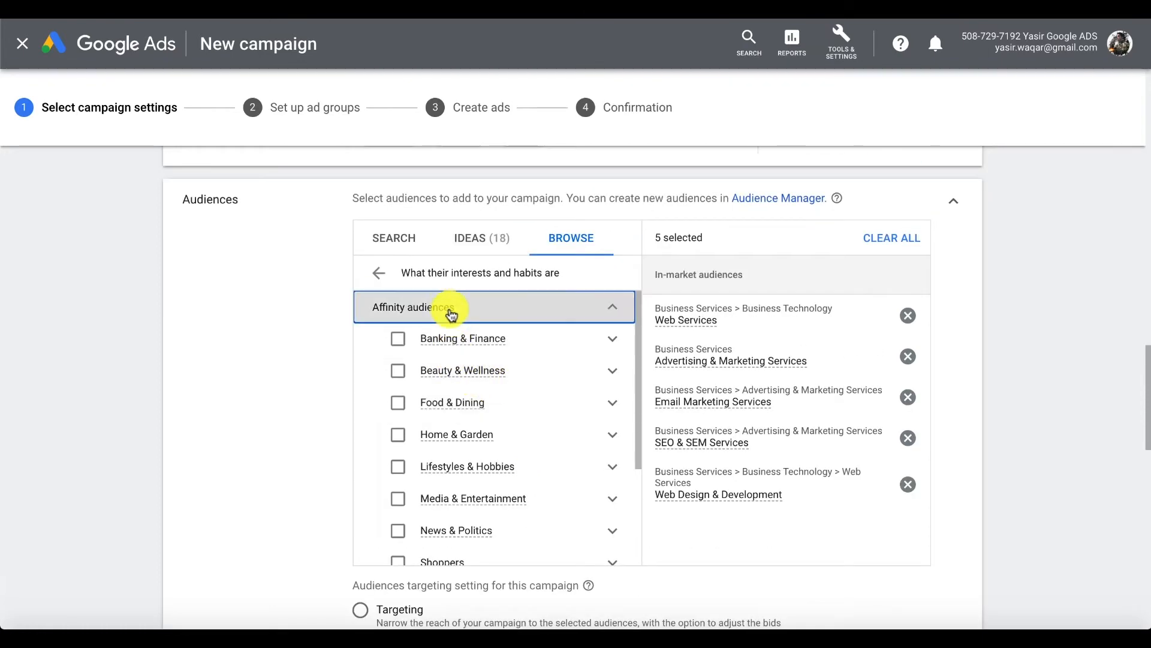
{"action": "left_click", "coordinate": [450, 309]}
{"action": "left_click", "coordinate": [379, 273]}
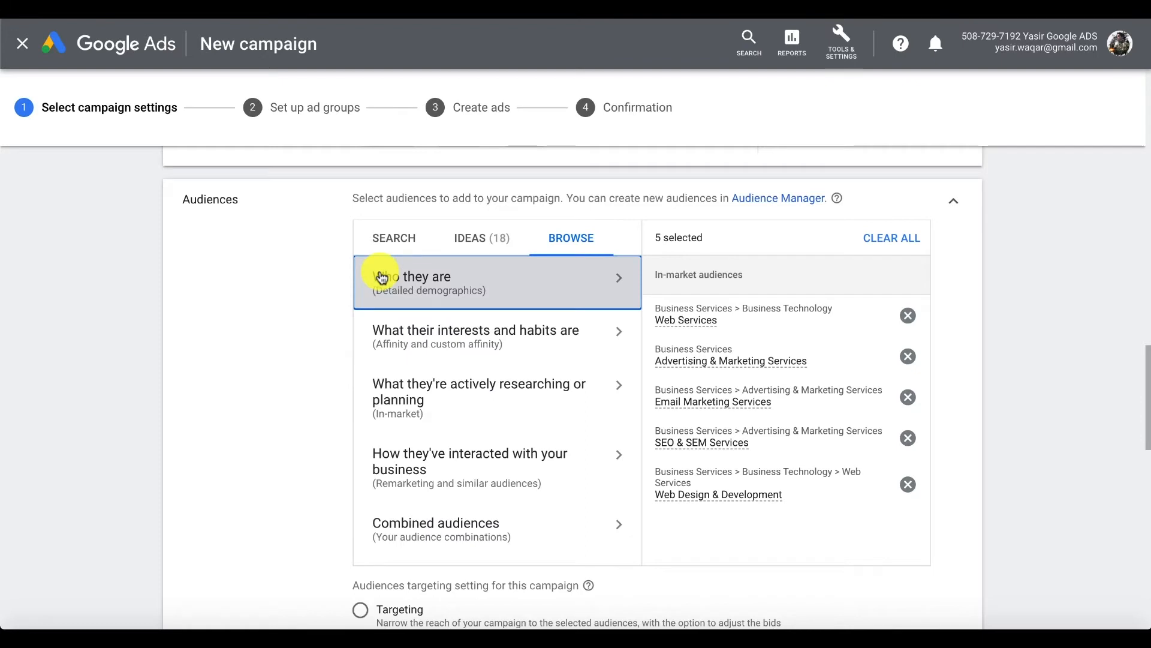
Examine the full range of in-market audience categories for what people are actively researching or planning.
{"action": "left_click", "coordinate": [461, 403]}
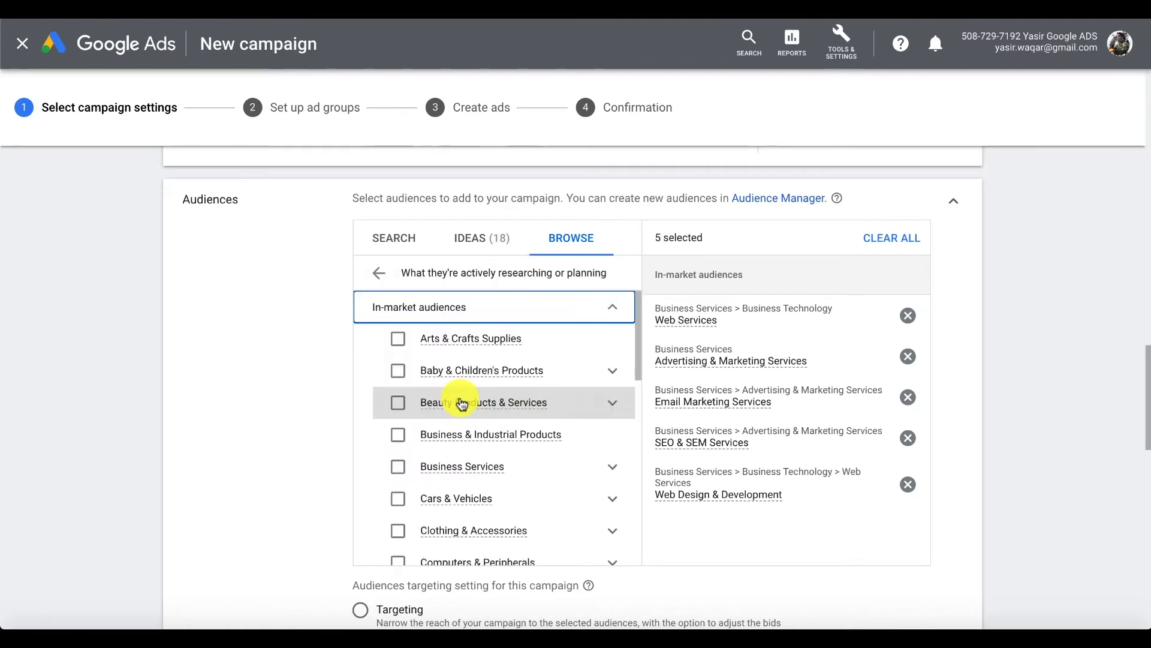
{"action": "scroll", "coordinate": [525, 430], "scroll_direction": "down", "scroll_amount": 3}
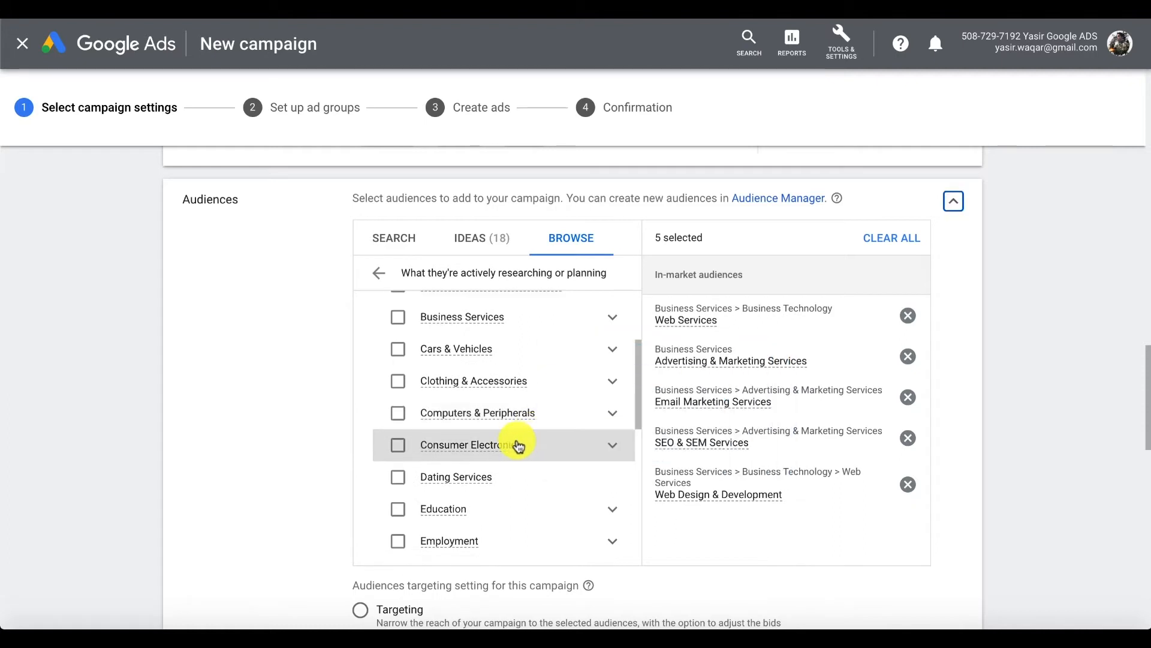
{"action": "scroll", "coordinate": [571, 474], "scroll_direction": "down", "scroll_amount": 4}
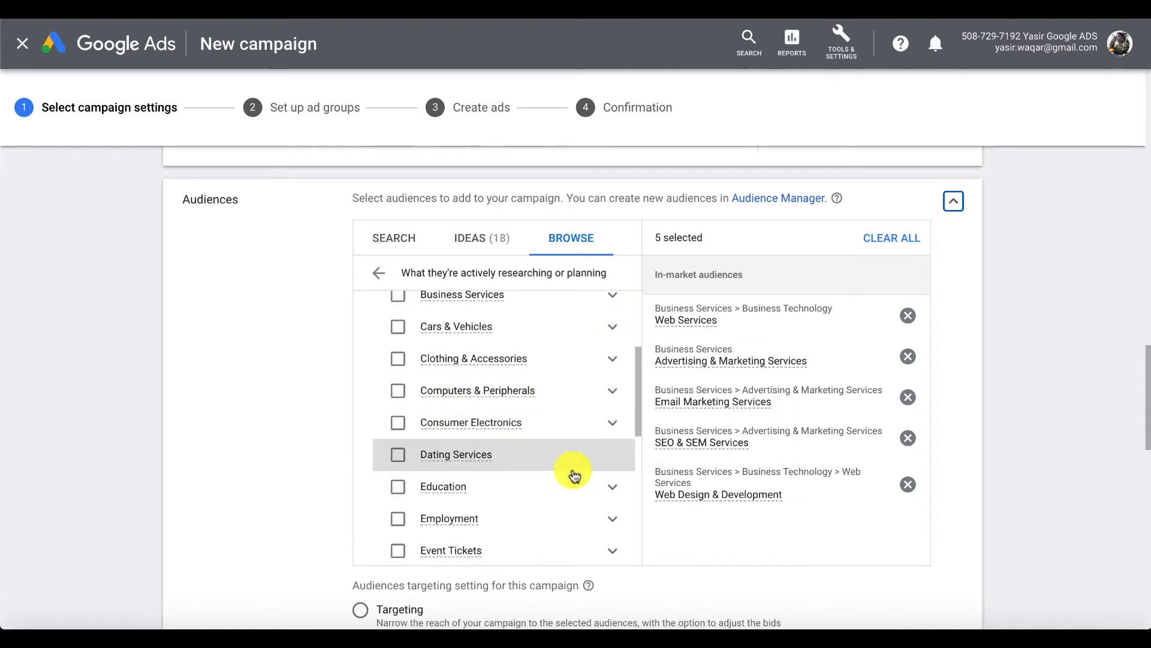
{"action": "scroll", "coordinate": [574, 475], "scroll_direction": "down", "scroll_amount": 2}
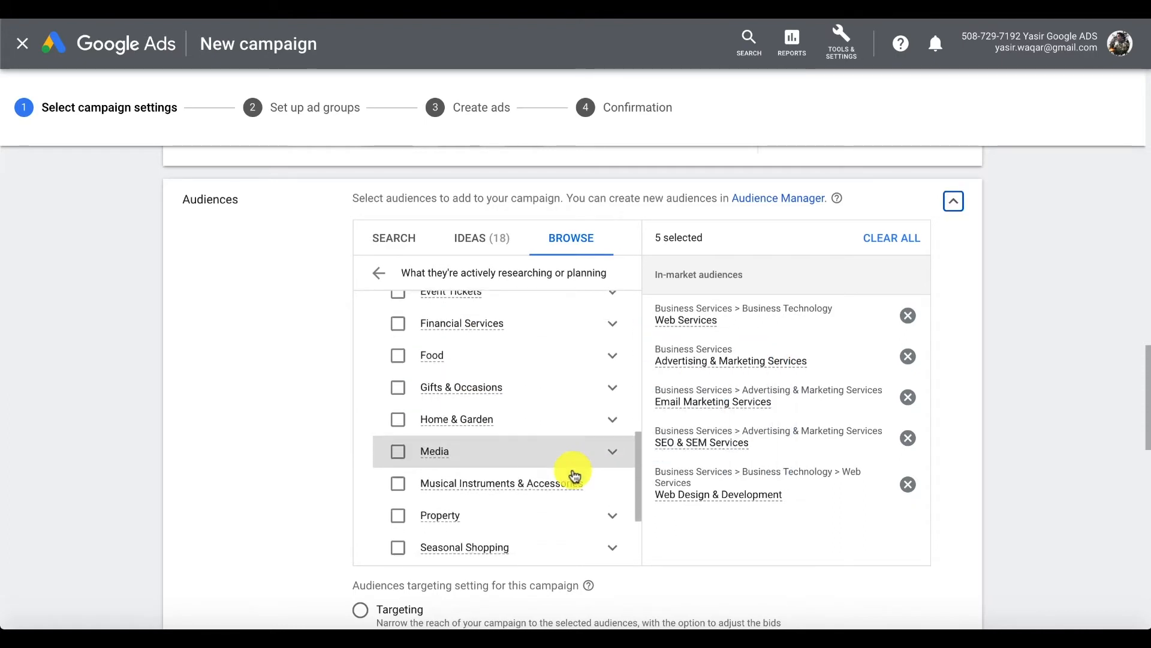
{"action": "scroll", "coordinate": [574, 474], "scroll_direction": "down", "scroll_amount": 3}
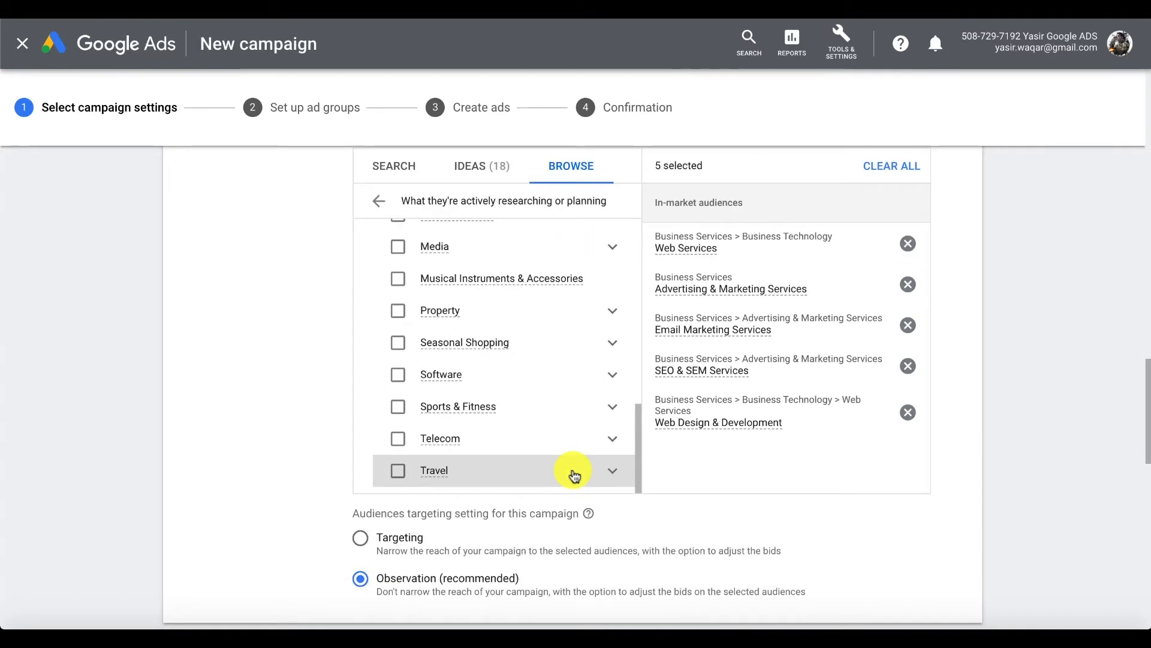
{"action": "scroll", "coordinate": [521, 430], "scroll_direction": "up", "scroll_amount": 7}
{"action": "scroll", "coordinate": [484, 506], "scroll_direction": "down", "scroll_amount": 5}
{"action": "scroll", "coordinate": [483, 501], "scroll_direction": "up", "scroll_amount": 8}
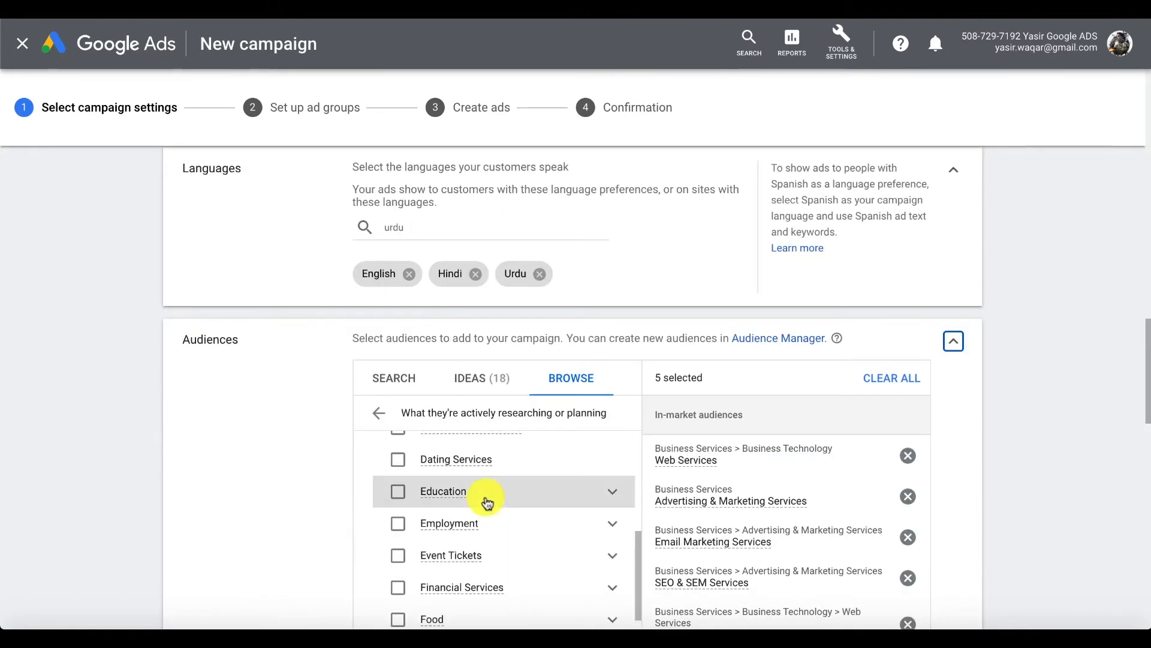
{"action": "left_click", "coordinate": [381, 412]}
Add the website visitor lists All visitors (Google Ads) and All visitors (Google Analytics) to the campaign's audiences.
{"action": "scroll", "coordinate": [465, 483], "scroll_direction": "down", "scroll_amount": 3}
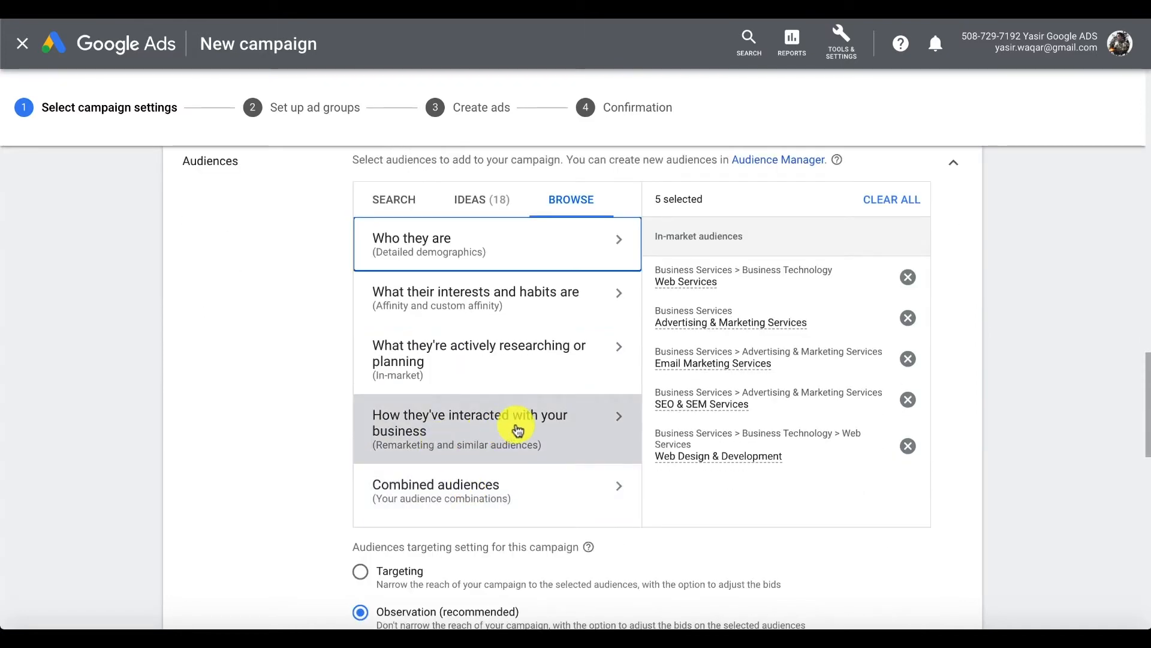
{"action": "left_click", "coordinate": [477, 436]}
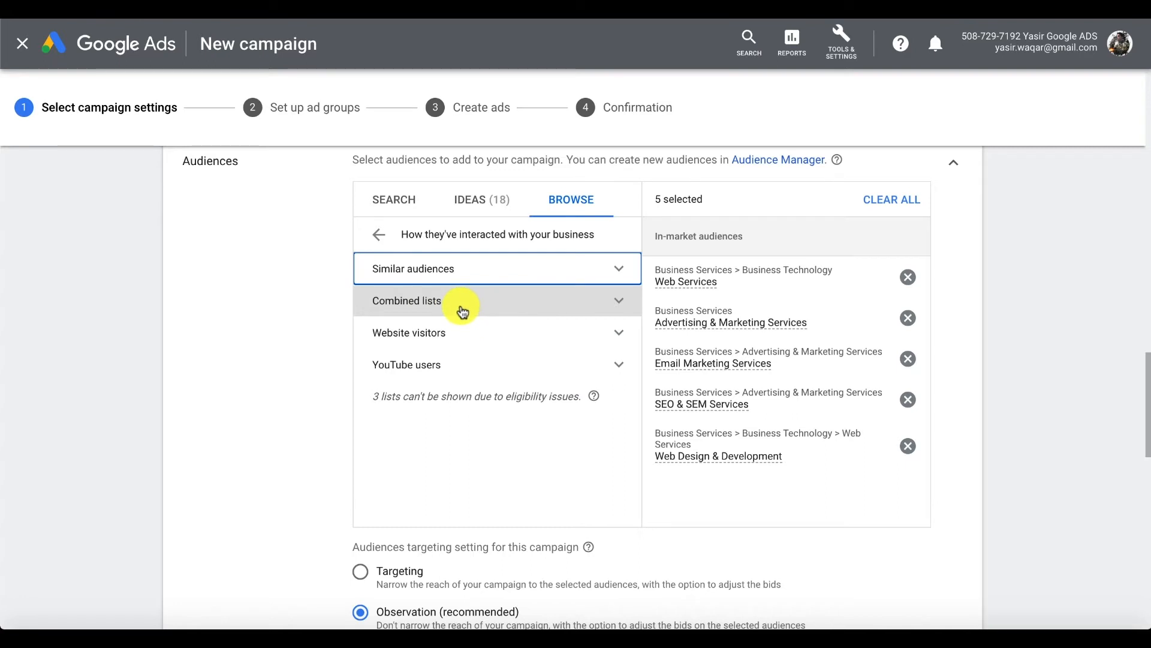
{"action": "left_click", "coordinate": [457, 333]}
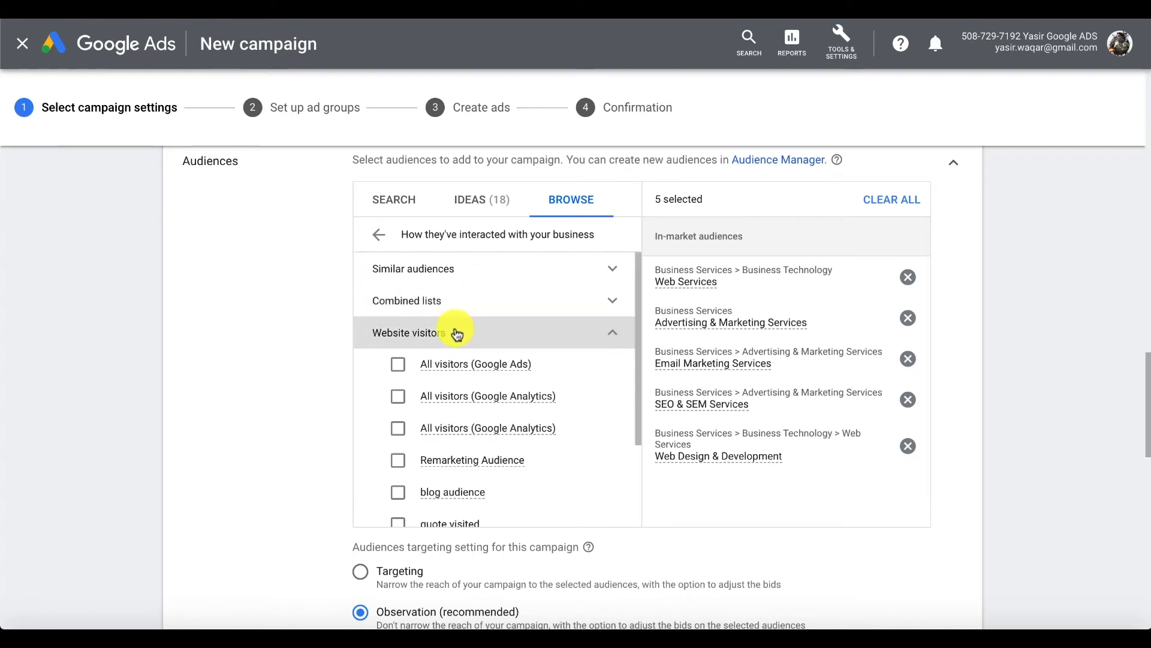
{"action": "left_click", "coordinate": [398, 365]}
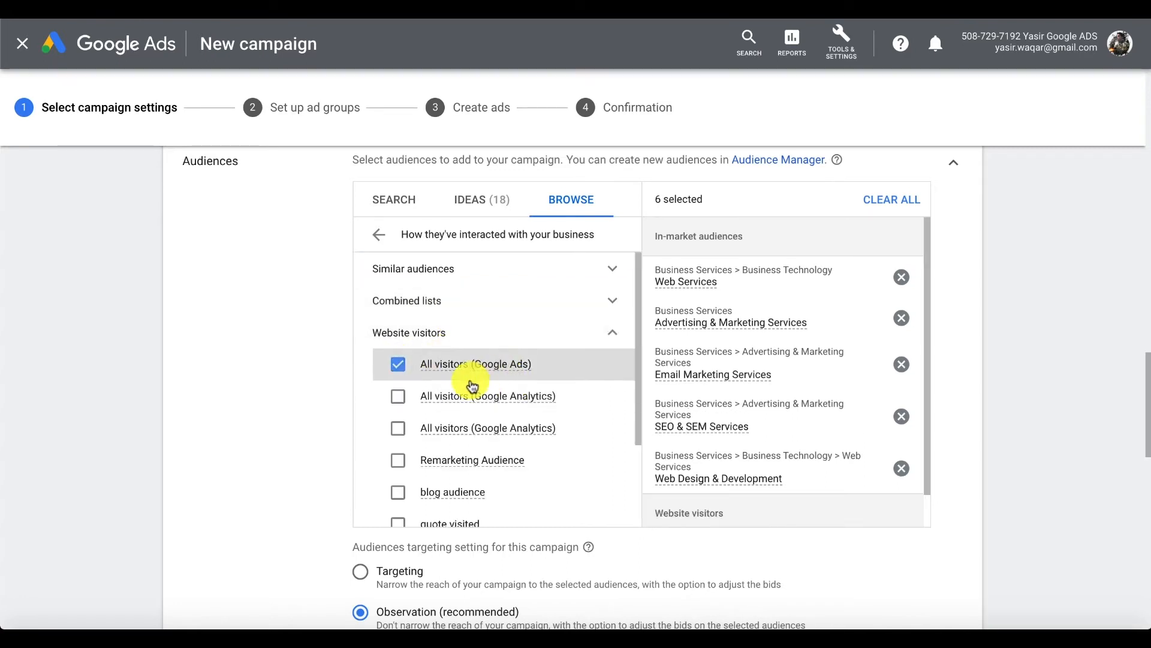
{"action": "left_click", "coordinate": [398, 396]}
{"action": "left_click", "coordinate": [378, 235]}
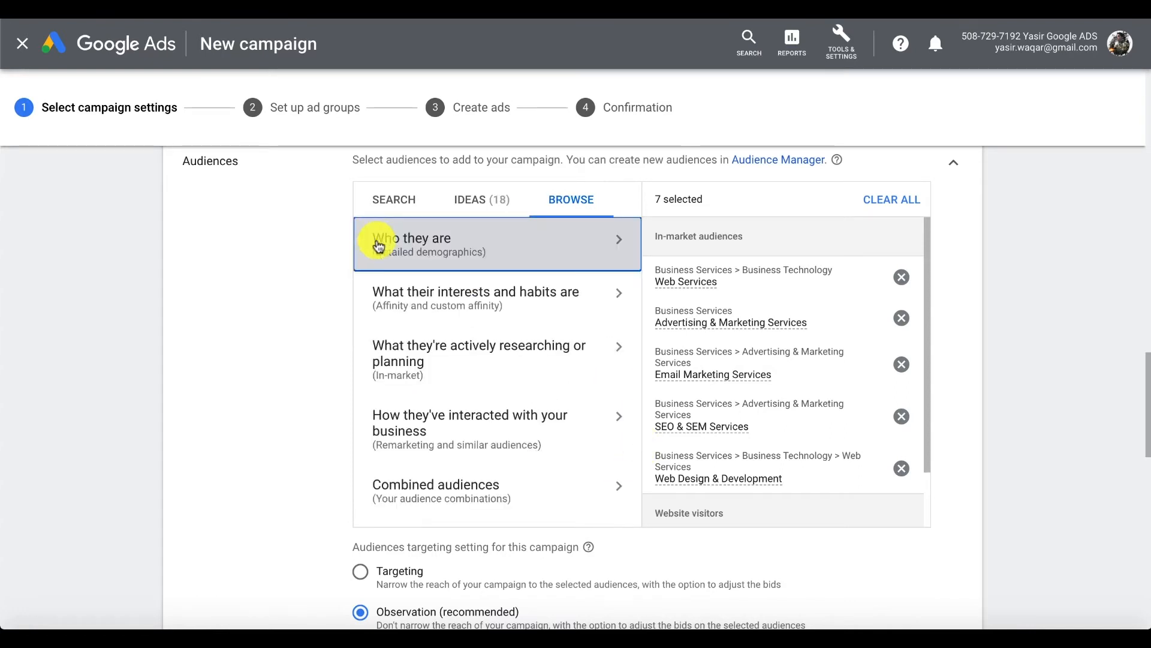
Start a new combined audience named my custom audience 2 that matches All visitors (Google Analytics).
{"action": "left_click", "coordinate": [473, 503]}
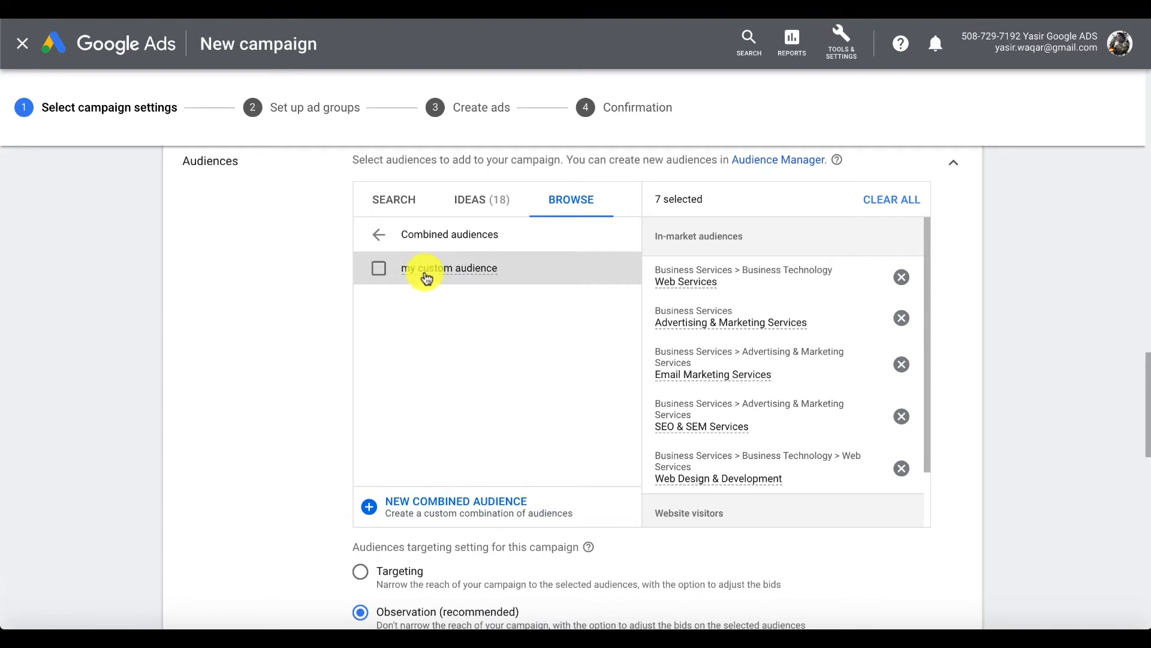
{"action": "mouse_move", "coordinate": [474, 273]}
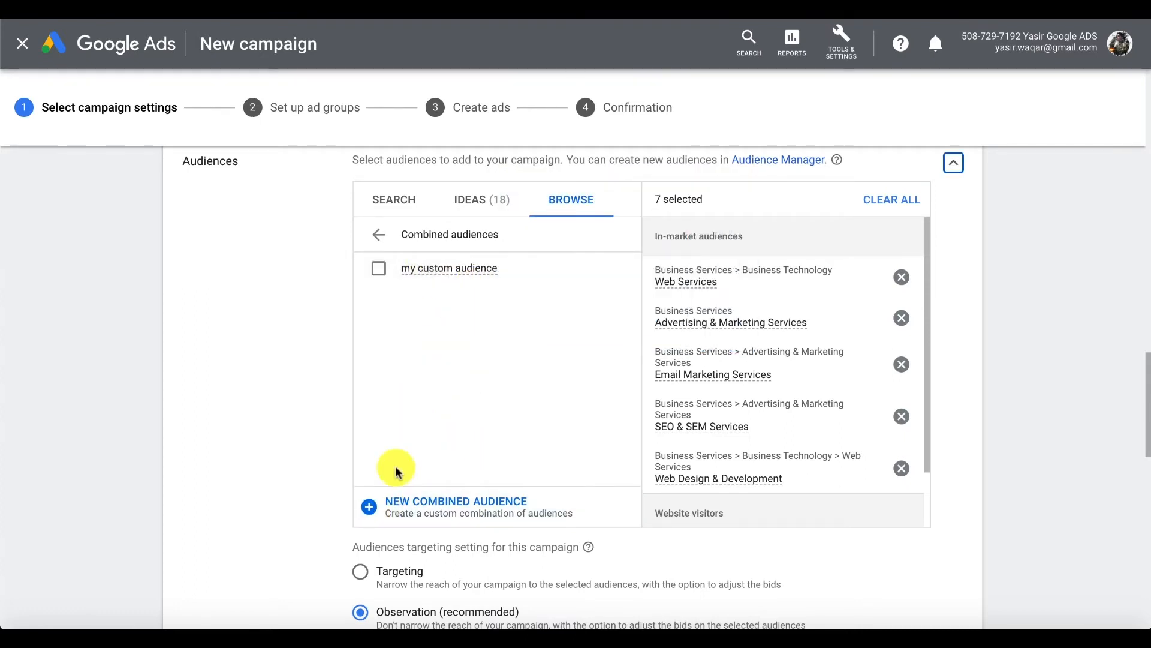
{"action": "left_click", "coordinate": [372, 511]}
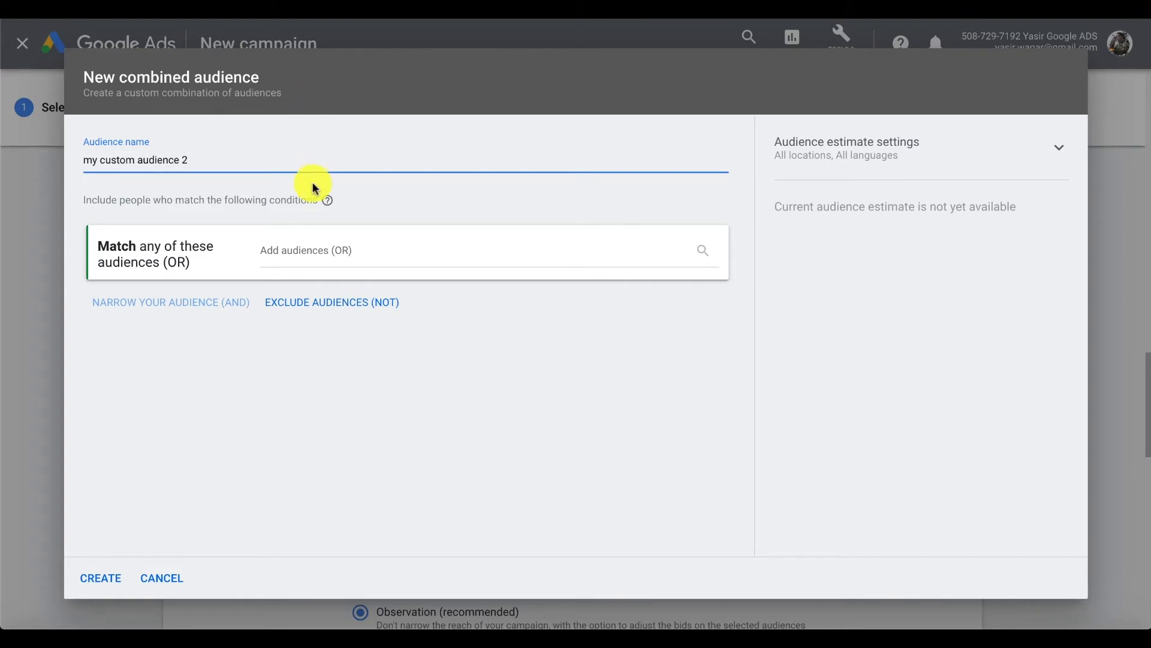
{"action": "left_click", "coordinate": [327, 252]}
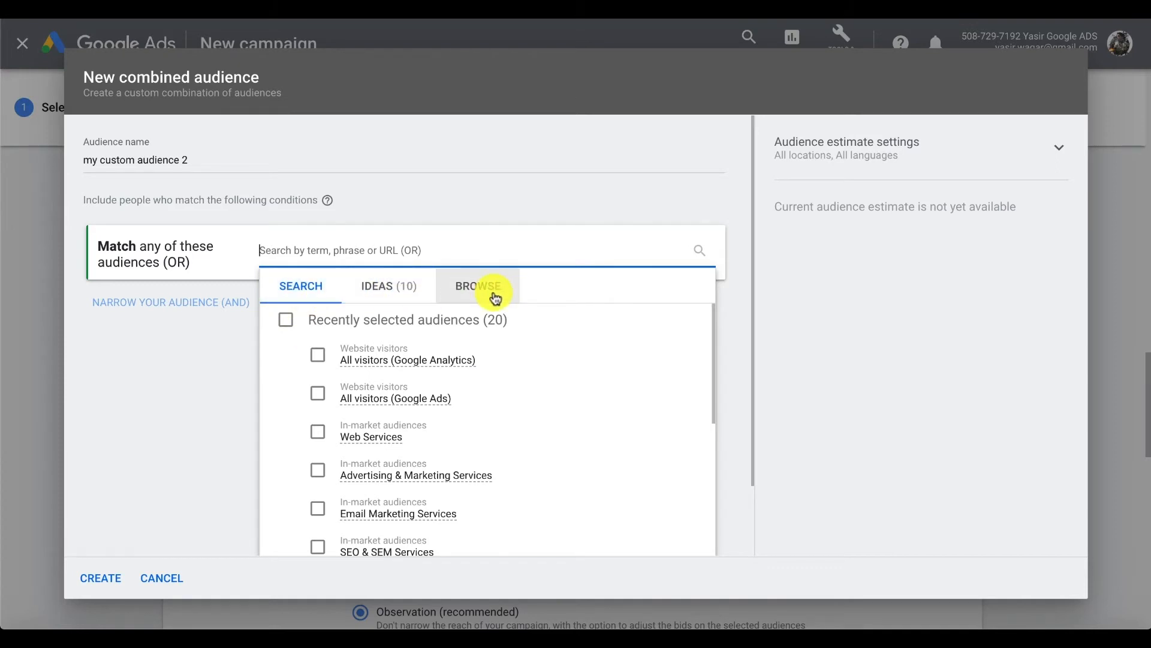
{"action": "left_click", "coordinate": [318, 356]}
Add the suggested SEO & SEM Services and Advertising & Marketing Services to the combined audience's match conditions and create it.
{"action": "left_click", "coordinate": [366, 375]}
{"action": "left_click", "coordinate": [286, 437]}
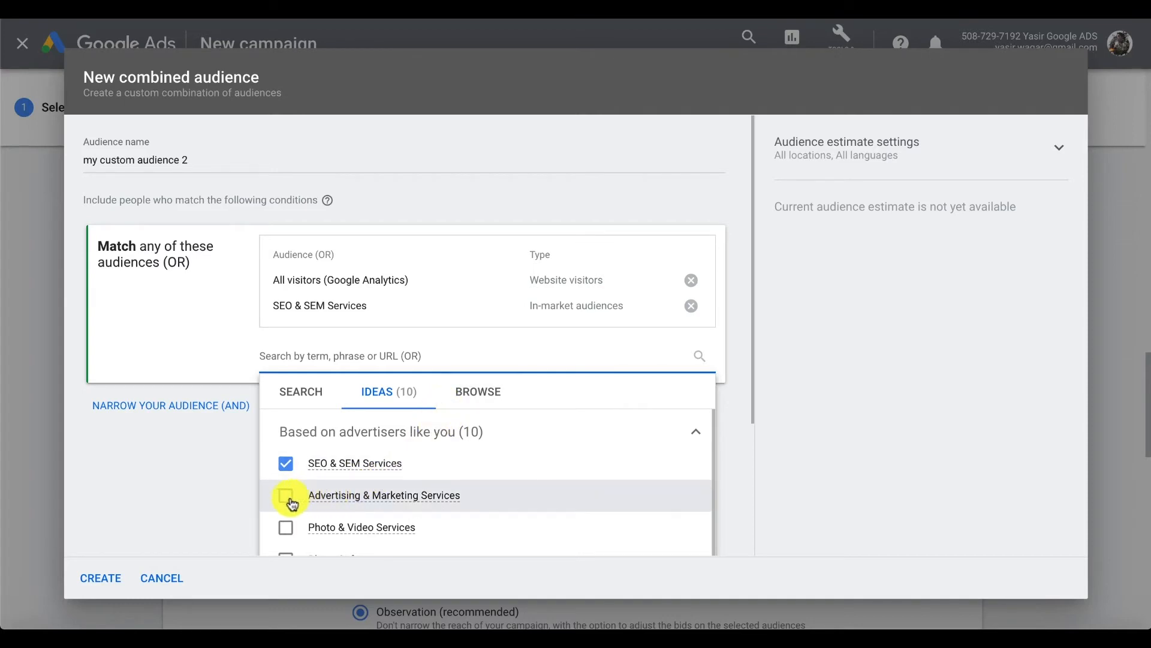
{"action": "left_click", "coordinate": [286, 498]}
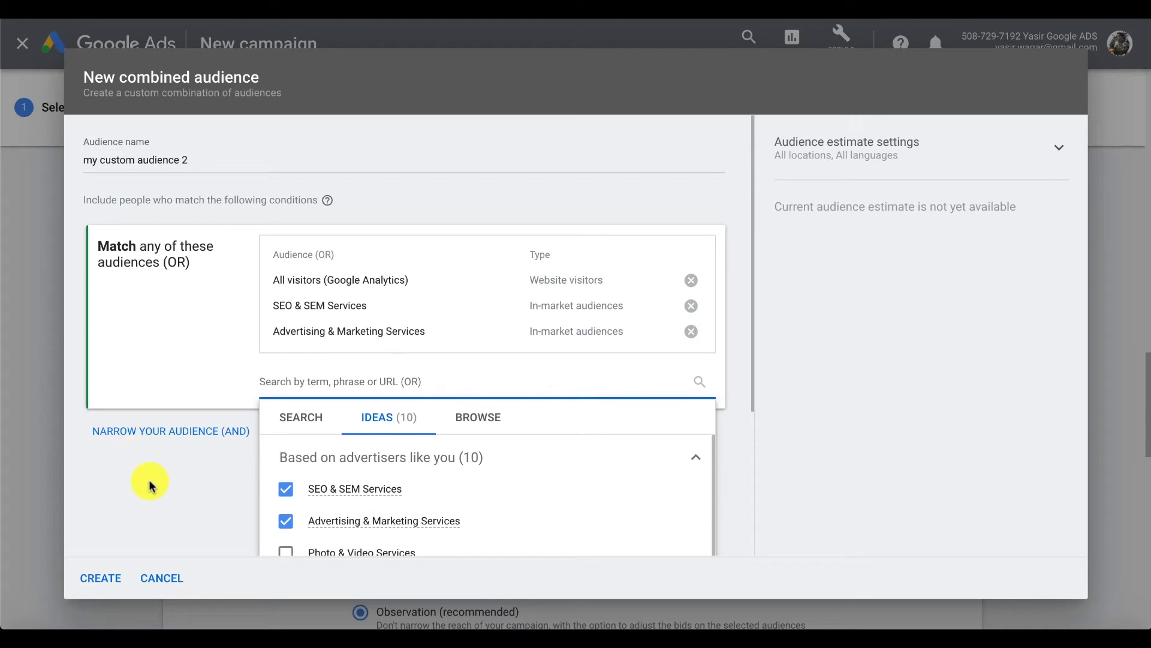
{"action": "left_click", "coordinate": [151, 498]}
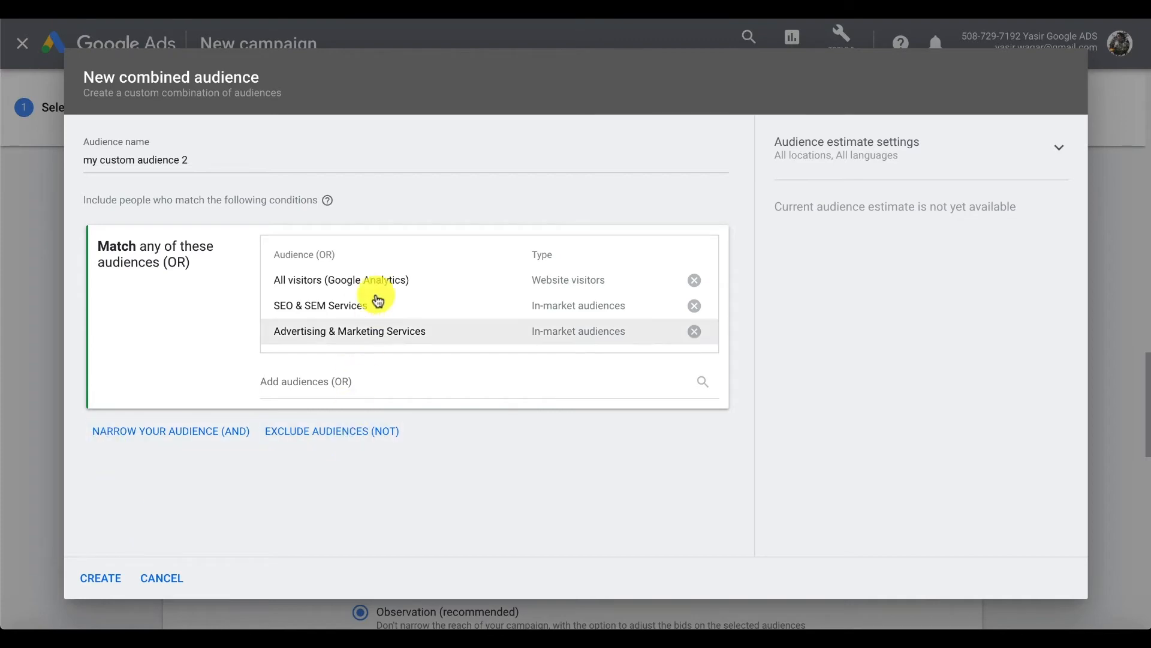
{"action": "left_click", "coordinate": [97, 579]}
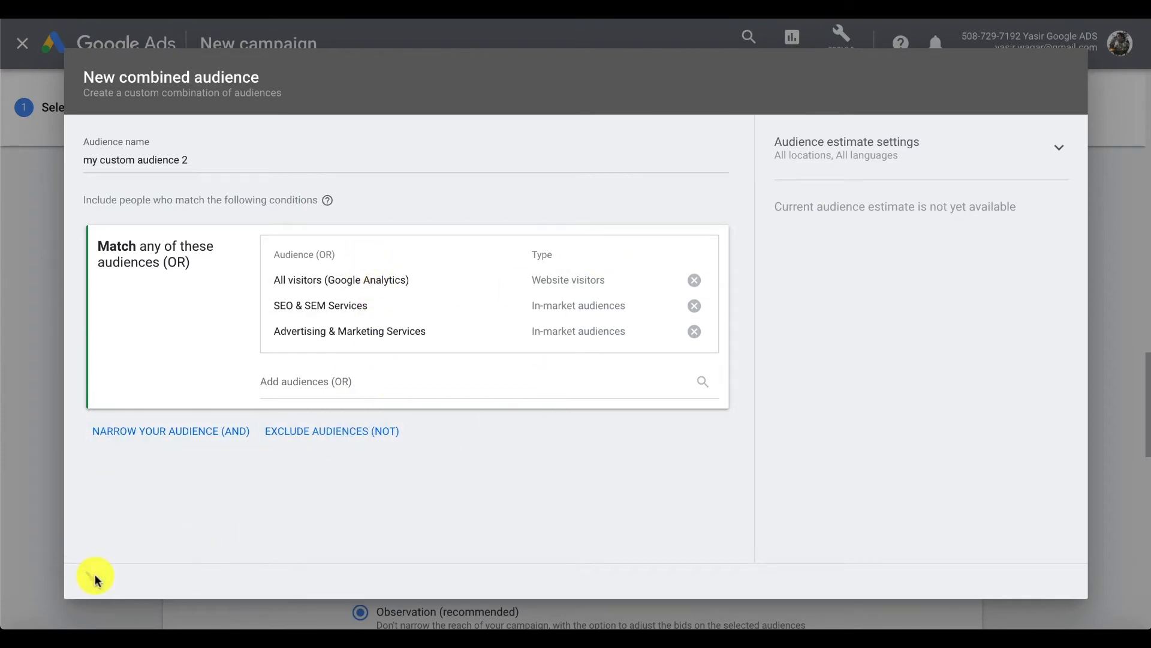
Review the weekly impressions estimate for my custom audience 2 and the list of audiences selected for the campaign.
{"action": "scroll", "coordinate": [837, 415], "scroll_direction": "down", "scroll_amount": 4}
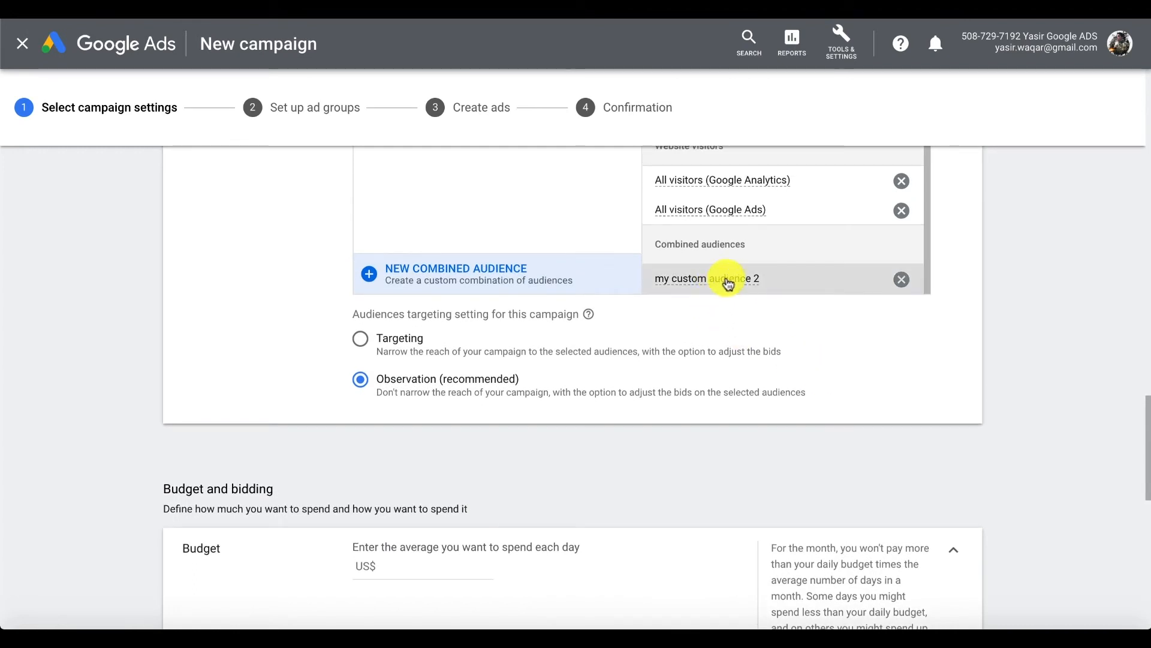
{"action": "mouse_move", "coordinate": [728, 283]}
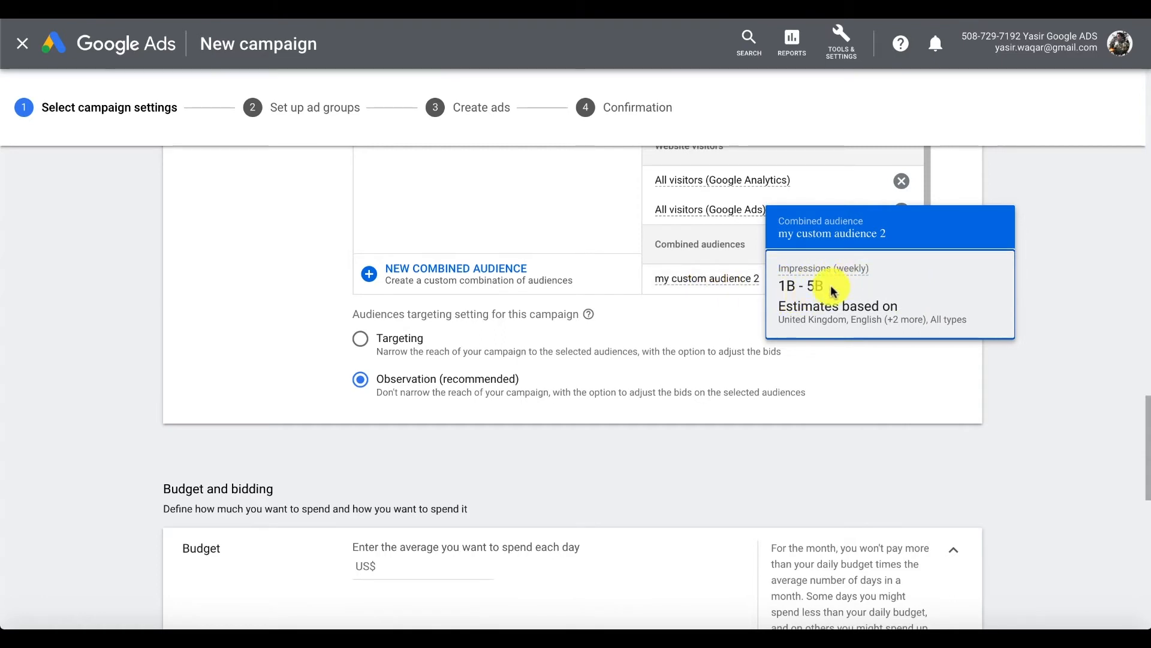
{"action": "scroll", "coordinate": [648, 366], "scroll_direction": "up", "scroll_amount": 5}
{"action": "scroll", "coordinate": [324, 396], "scroll_direction": "up", "scroll_amount": 2}
{"action": "scroll", "coordinate": [324, 396], "scroll_direction": "down", "scroll_amount": 4}
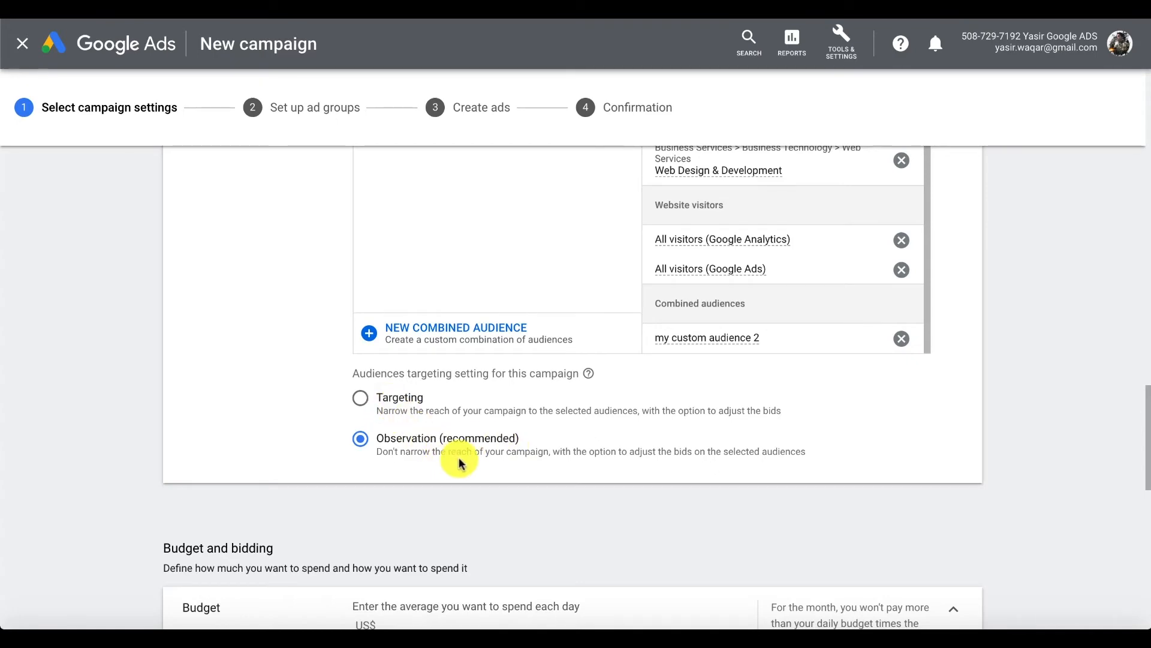
Set the average daily budget to US$10 and keep Conversions as the bidding focus.
{"action": "scroll", "coordinate": [460, 463], "scroll_direction": "down", "scroll_amount": 5}
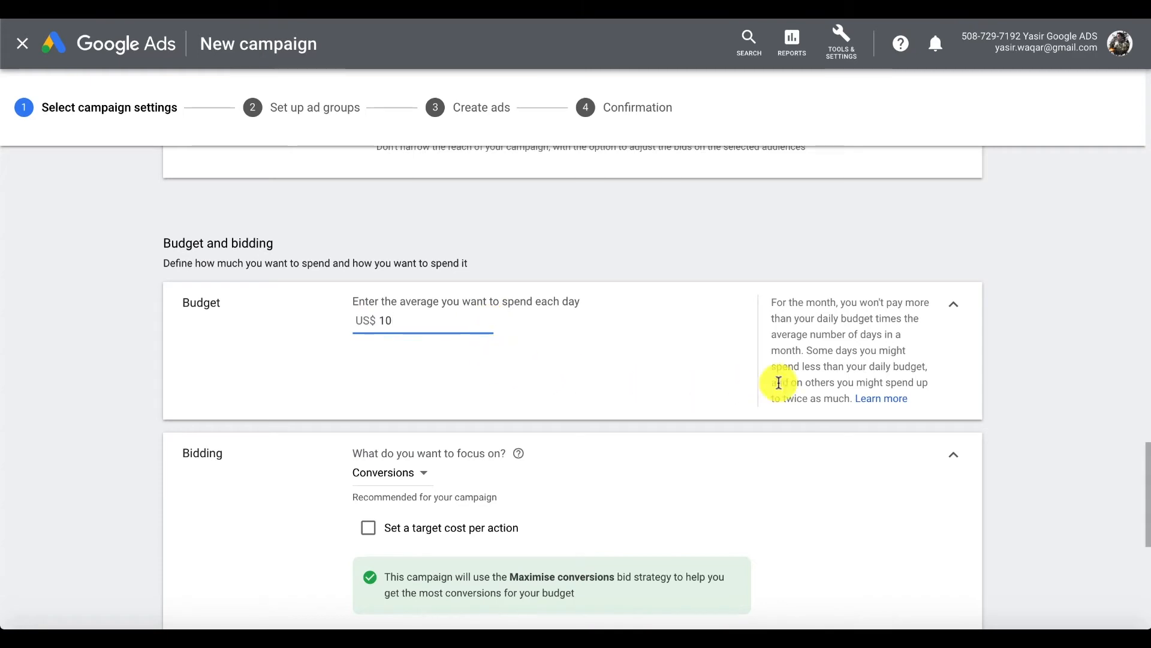
{"action": "left_click", "coordinate": [953, 308]}
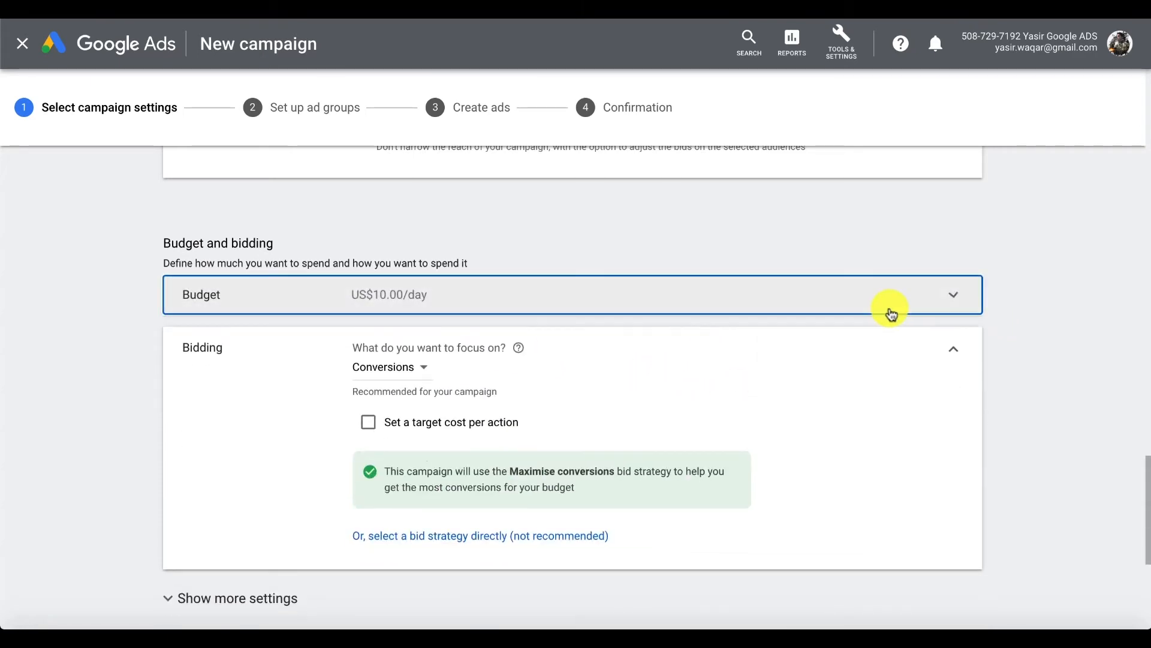
{"action": "left_click", "coordinate": [398, 369]}
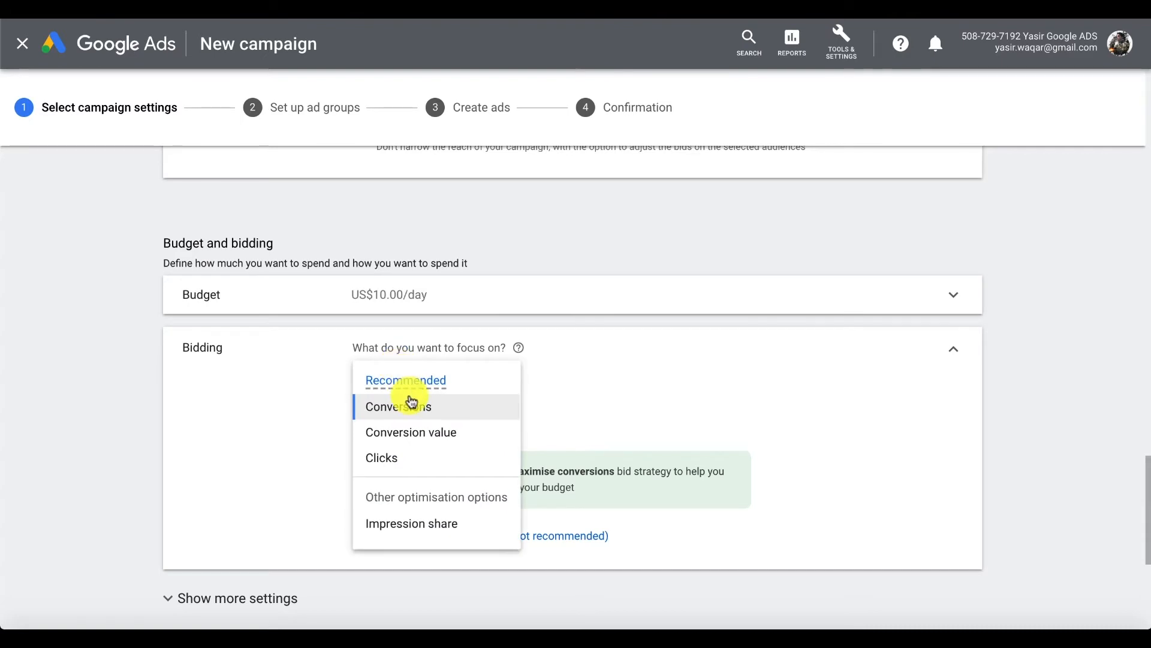
{"action": "left_click", "coordinate": [411, 407]}
{"action": "left_click", "coordinate": [397, 373]}
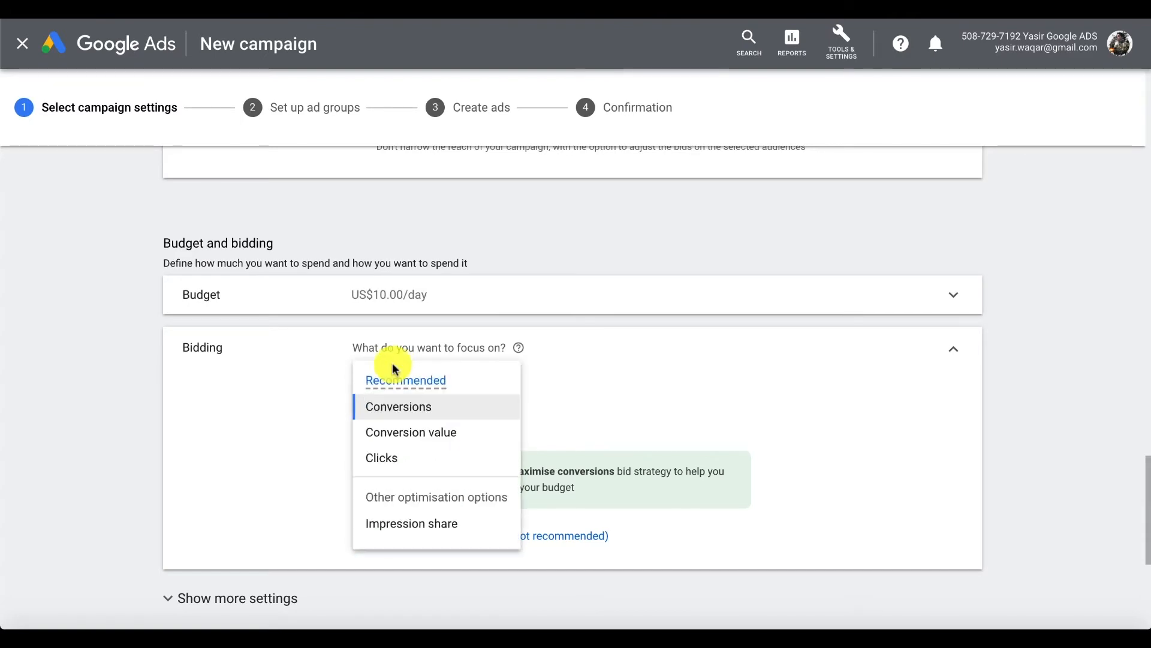
{"action": "left_click", "coordinate": [403, 413]}
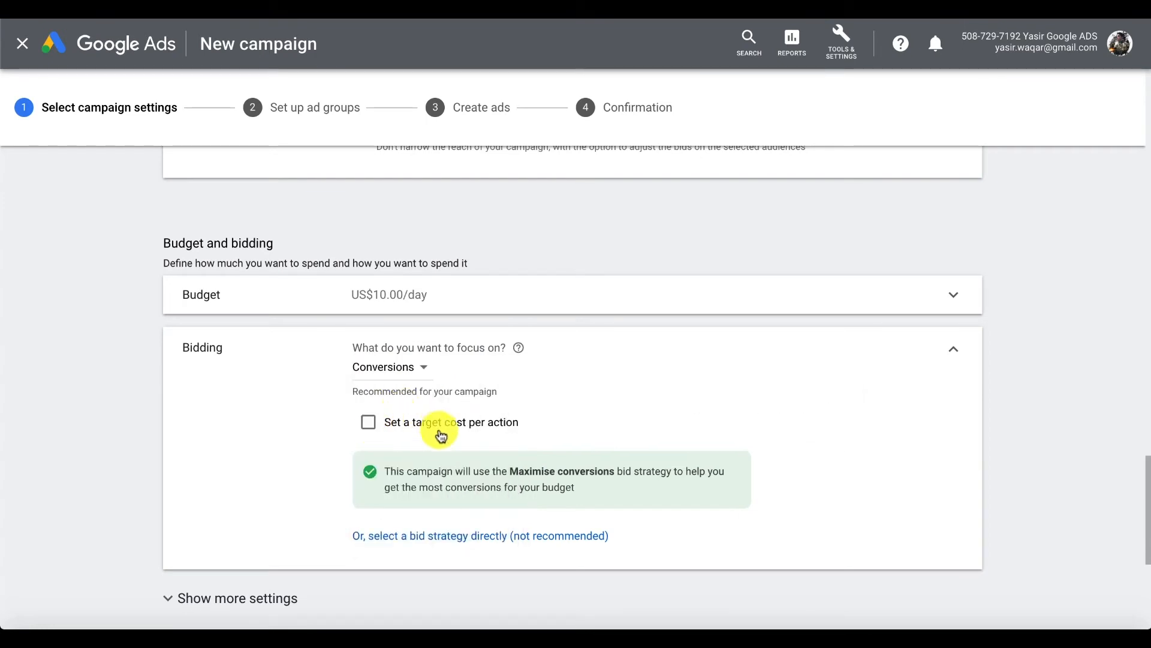
Enable a target cost per action for the bidding and set the target CPA to US$0.5.
{"action": "left_click", "coordinate": [369, 423]}
{"action": "left_click", "coordinate": [390, 472]}
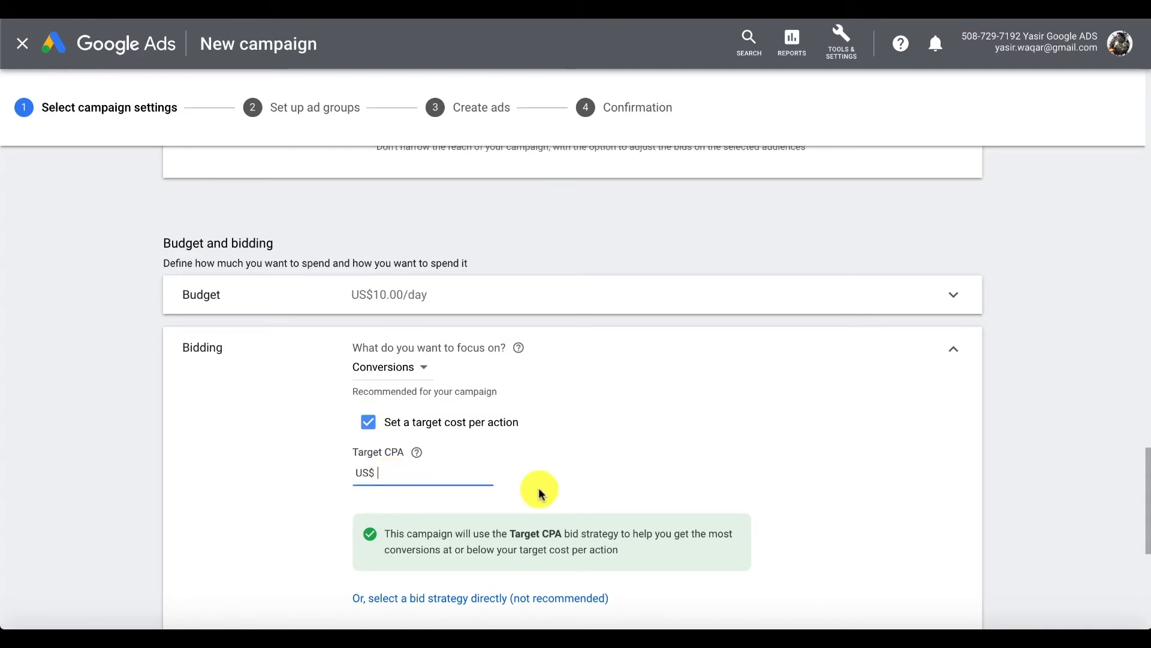
{"action": "type", "text": "0.5"}
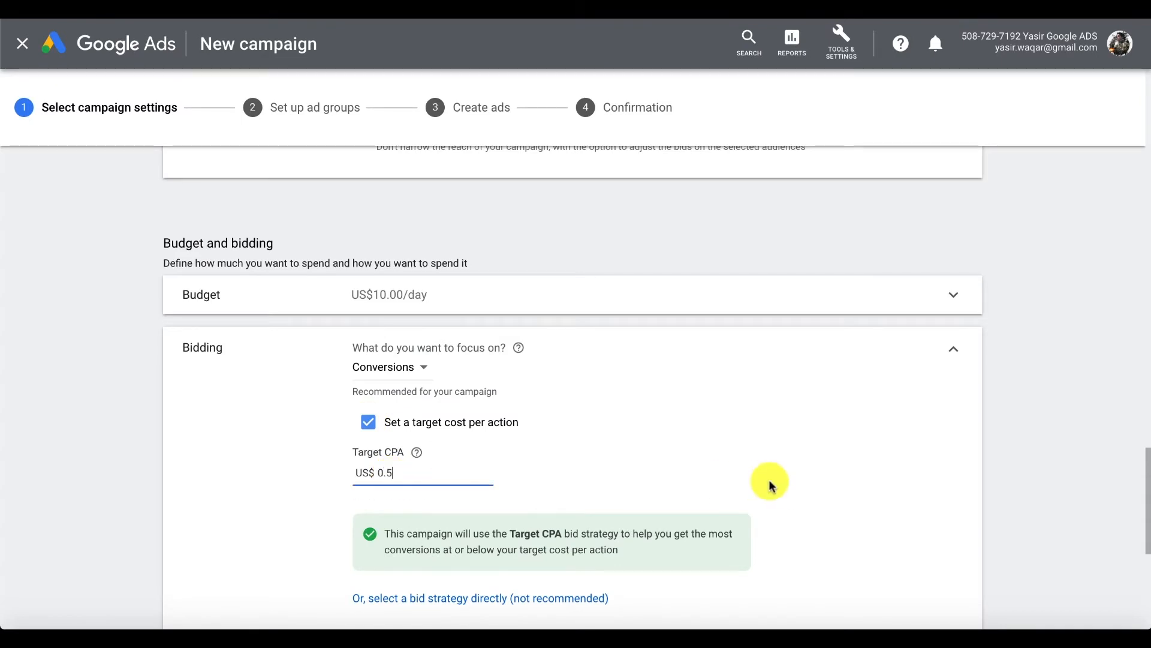
{"action": "scroll", "coordinate": [681, 457], "scroll_direction": "down", "scroll_amount": 3}
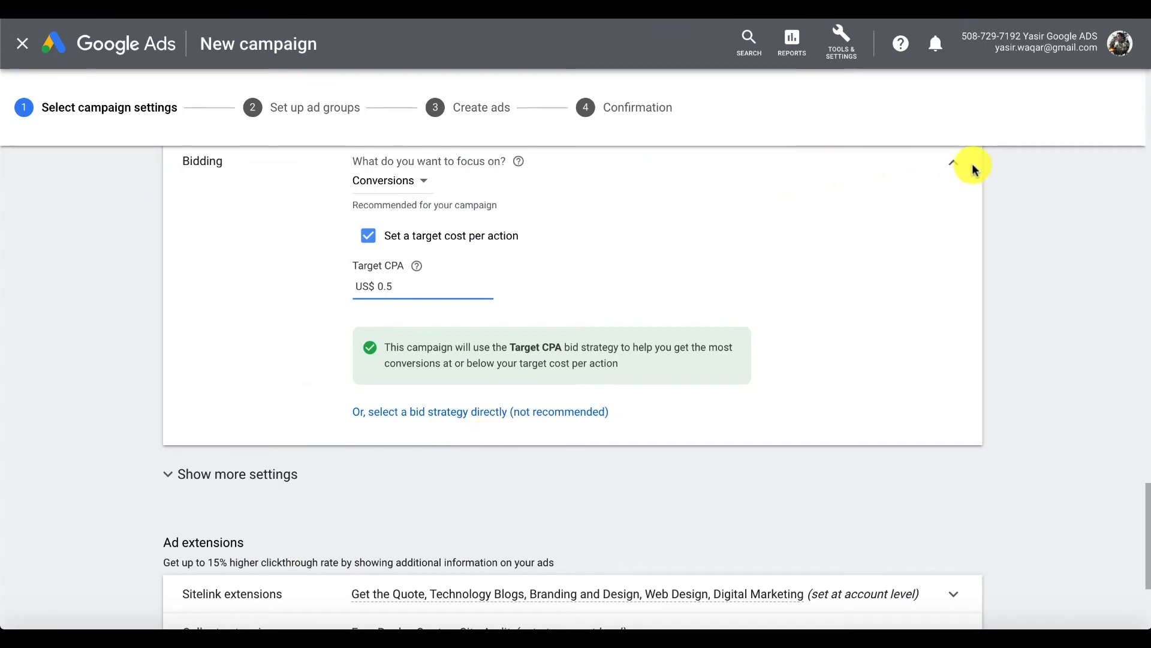
{"action": "left_click", "coordinate": [955, 167]}
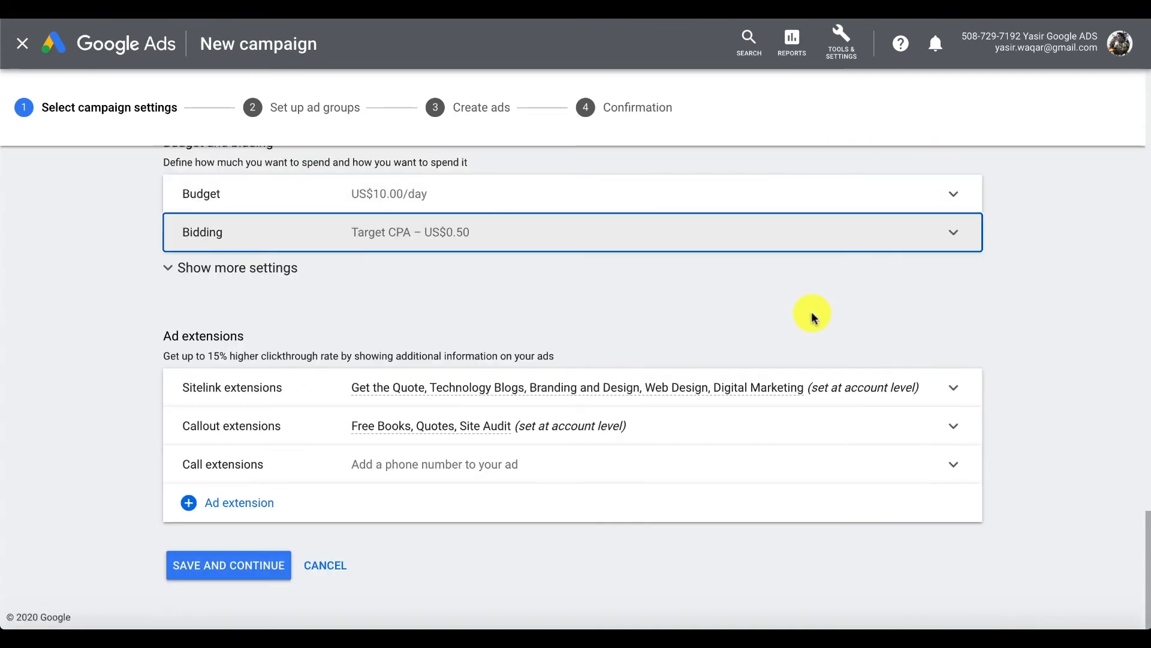
Examine the additional campaign settings for conversions, ad schedule days and times, and ad rotation.
{"action": "left_click", "coordinate": [207, 281]}
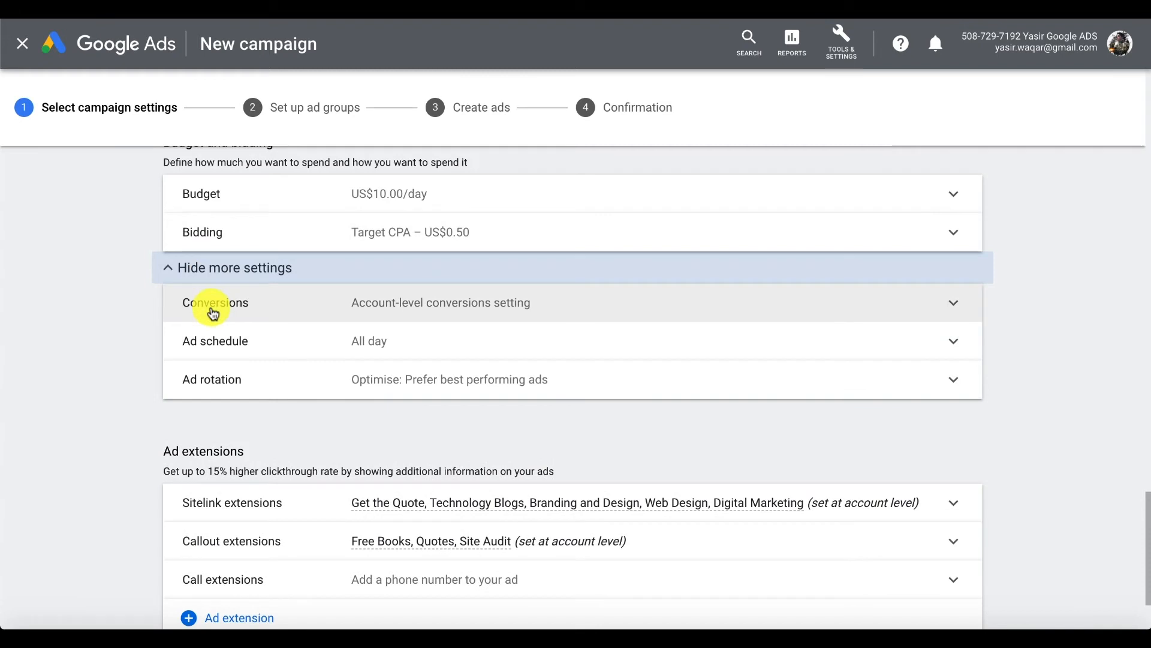
{"action": "left_click", "coordinate": [405, 306]}
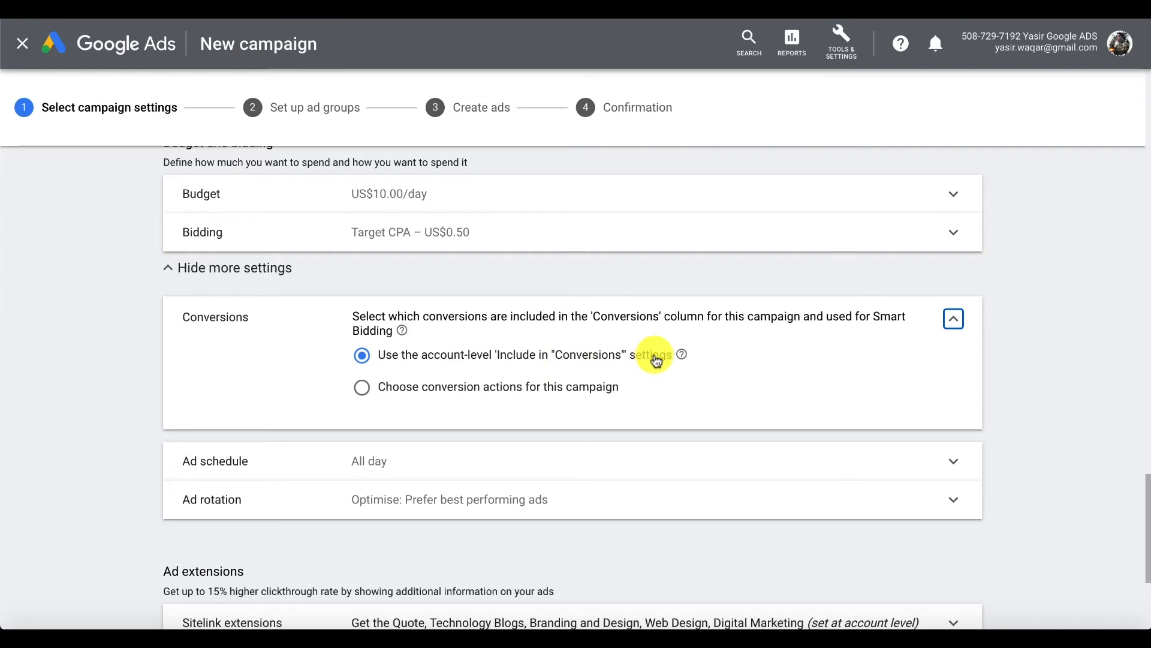
{"action": "left_click", "coordinate": [155, 278]}
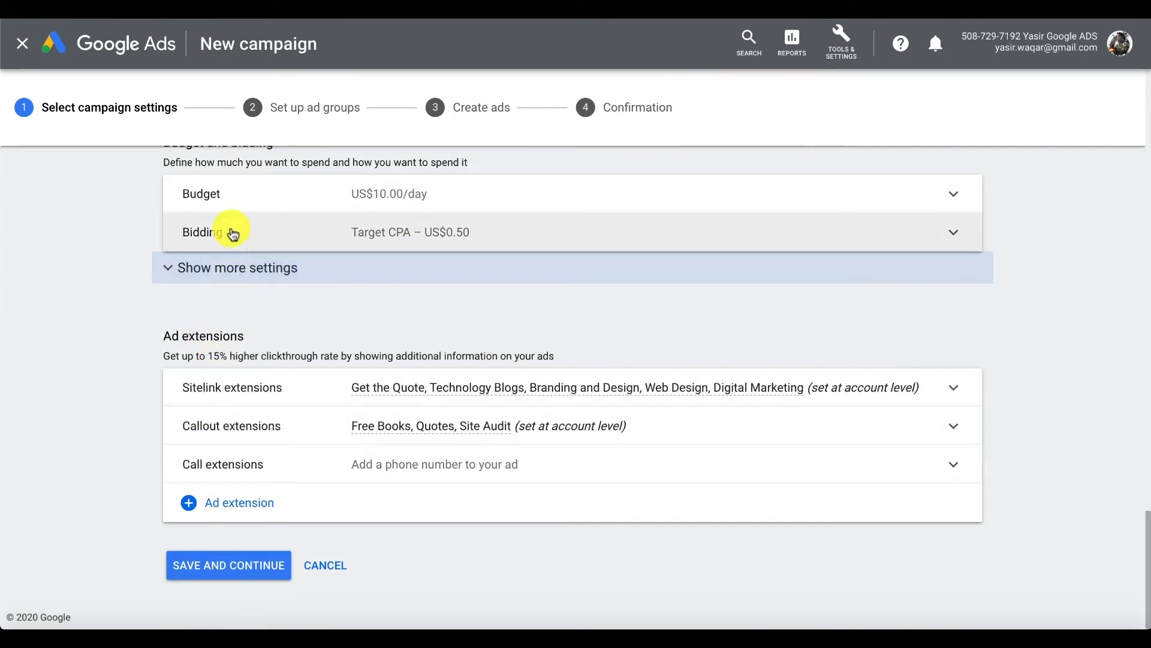
{"action": "left_click", "coordinate": [193, 268]}
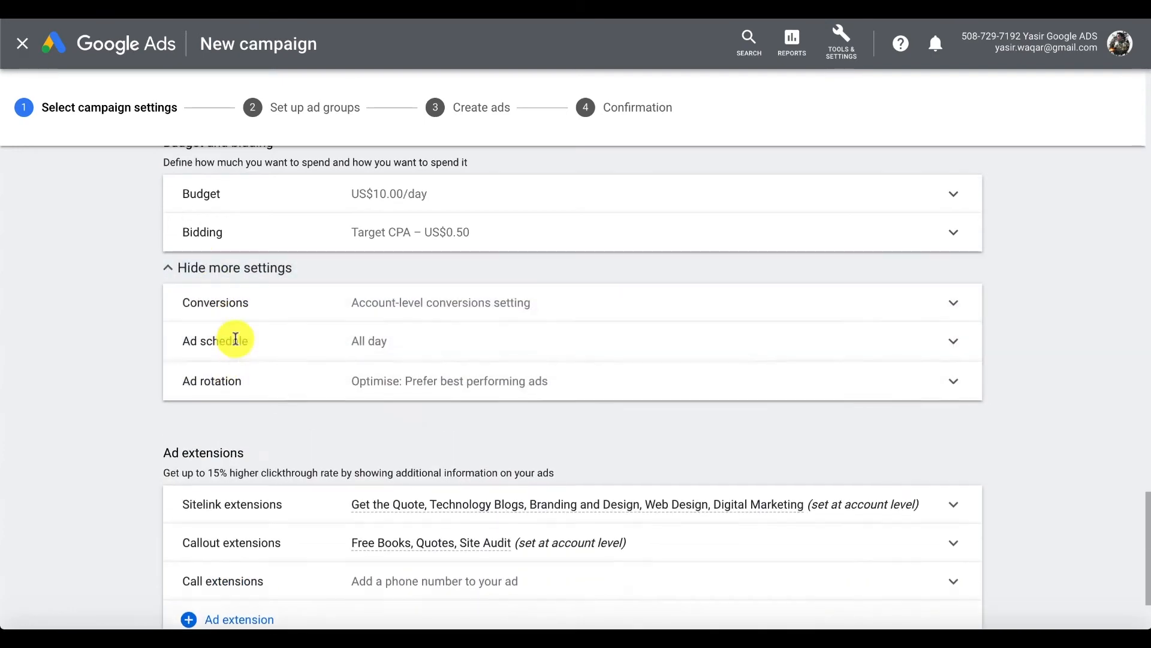
{"action": "left_click", "coordinate": [235, 340]}
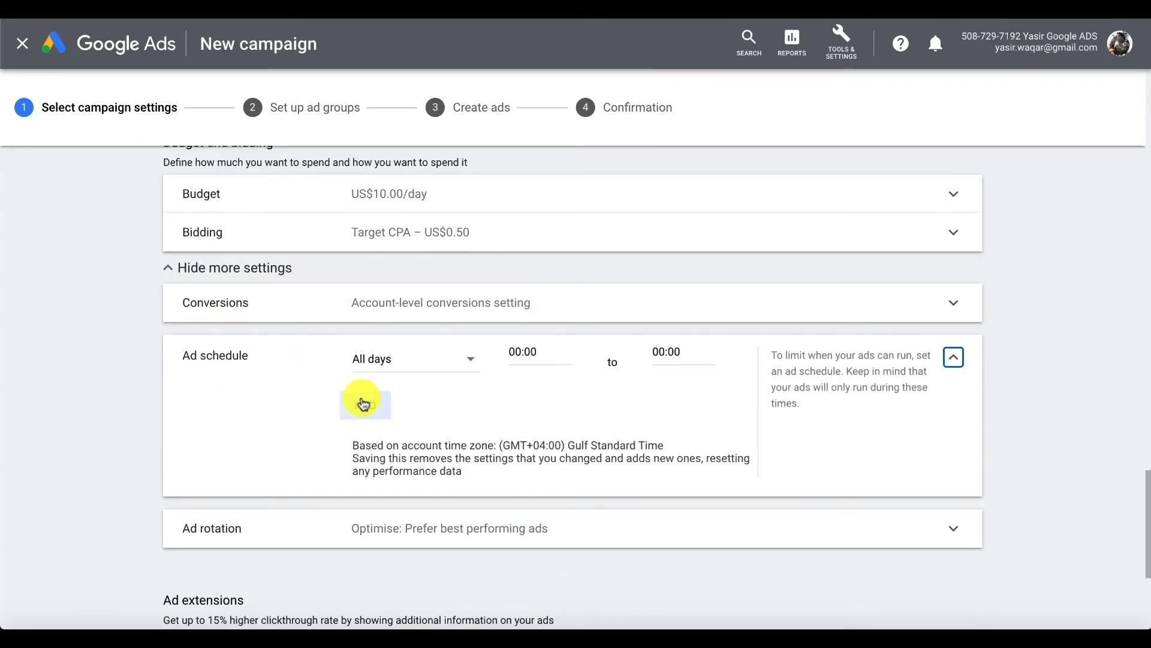
{"action": "left_click", "coordinate": [415, 354]}
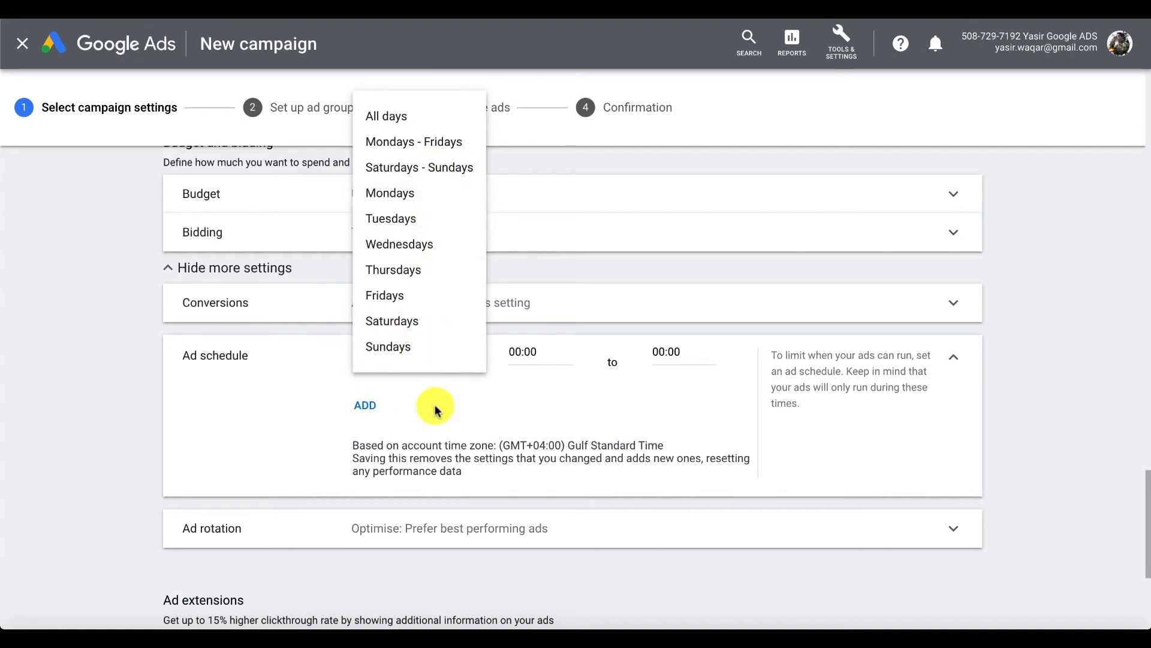
{"action": "left_click", "coordinate": [450, 430]}
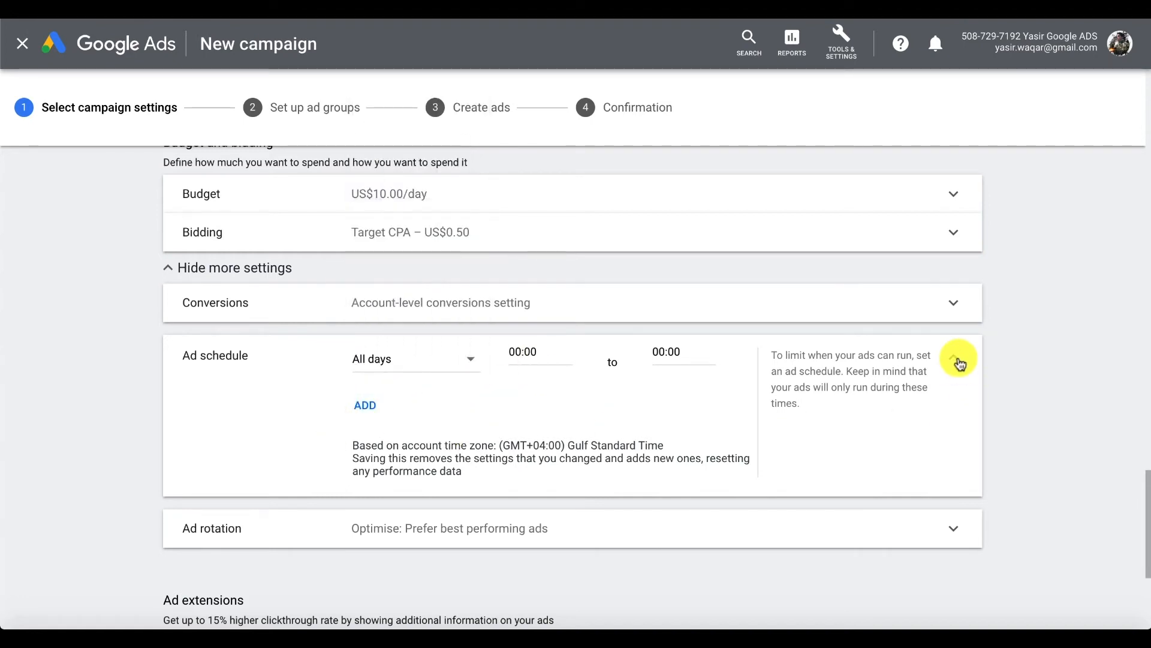
{"action": "left_click", "coordinate": [957, 360]}
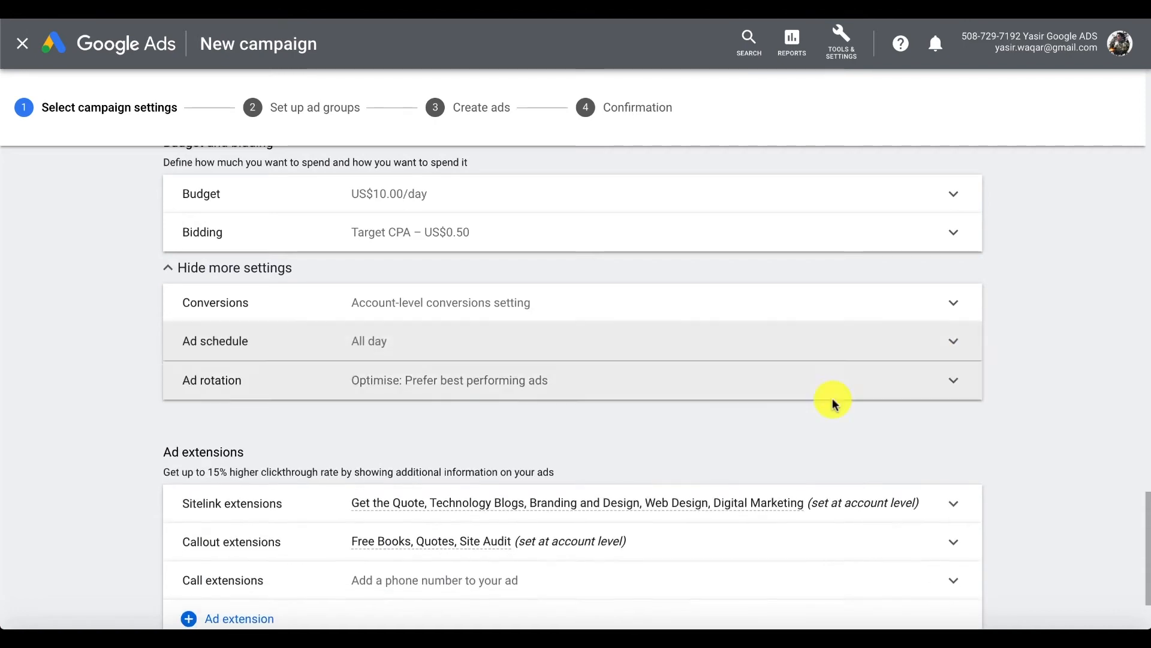
{"action": "left_click", "coordinate": [387, 390]}
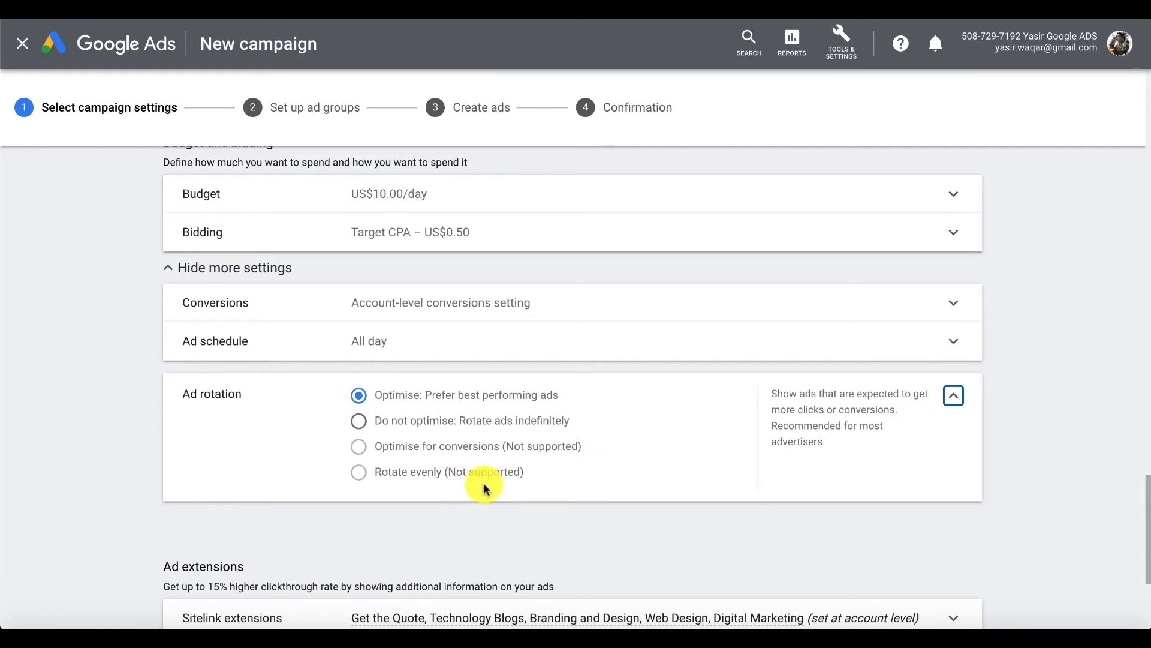
{"action": "left_click", "coordinate": [954, 396]}
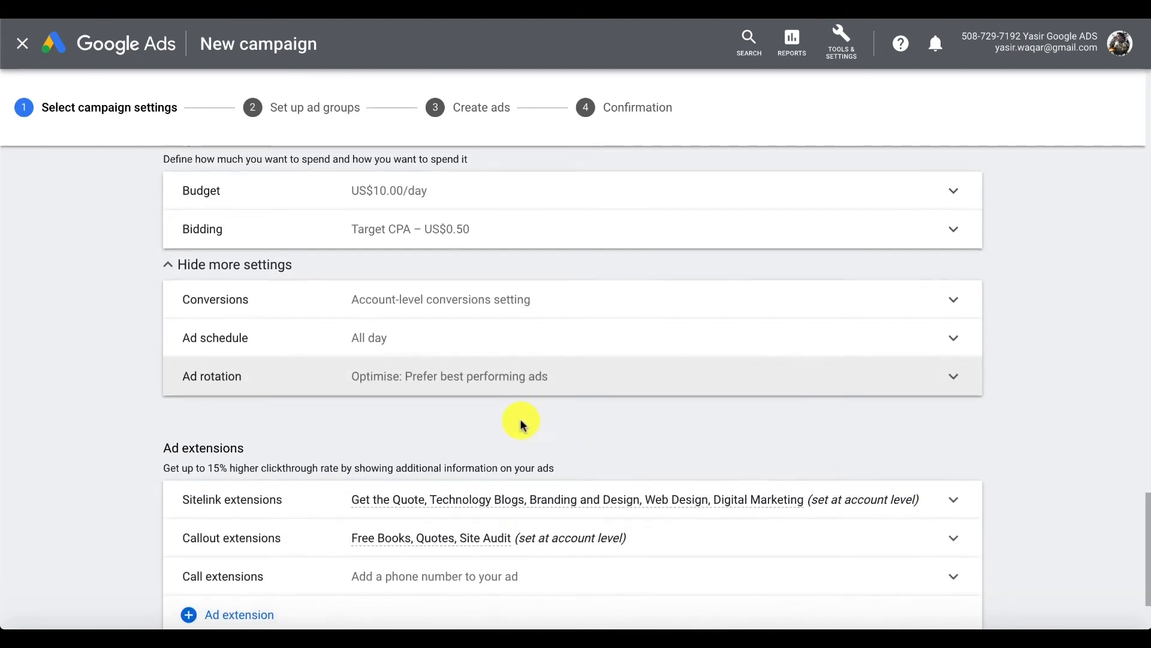
Try selecting all sitelink extensions at campaign level, clear the selection and go back to the account level sitelink extensions.
{"action": "scroll", "coordinate": [520, 424], "scroll_direction": "down", "scroll_amount": 3}
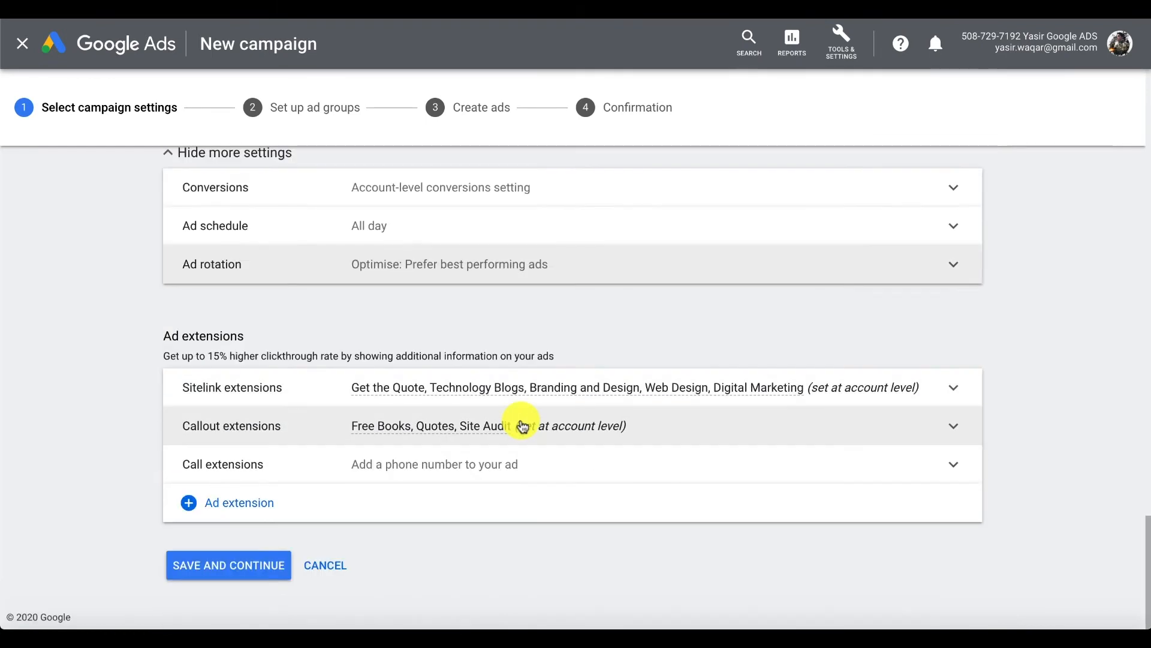
{"action": "left_click", "coordinate": [473, 391]}
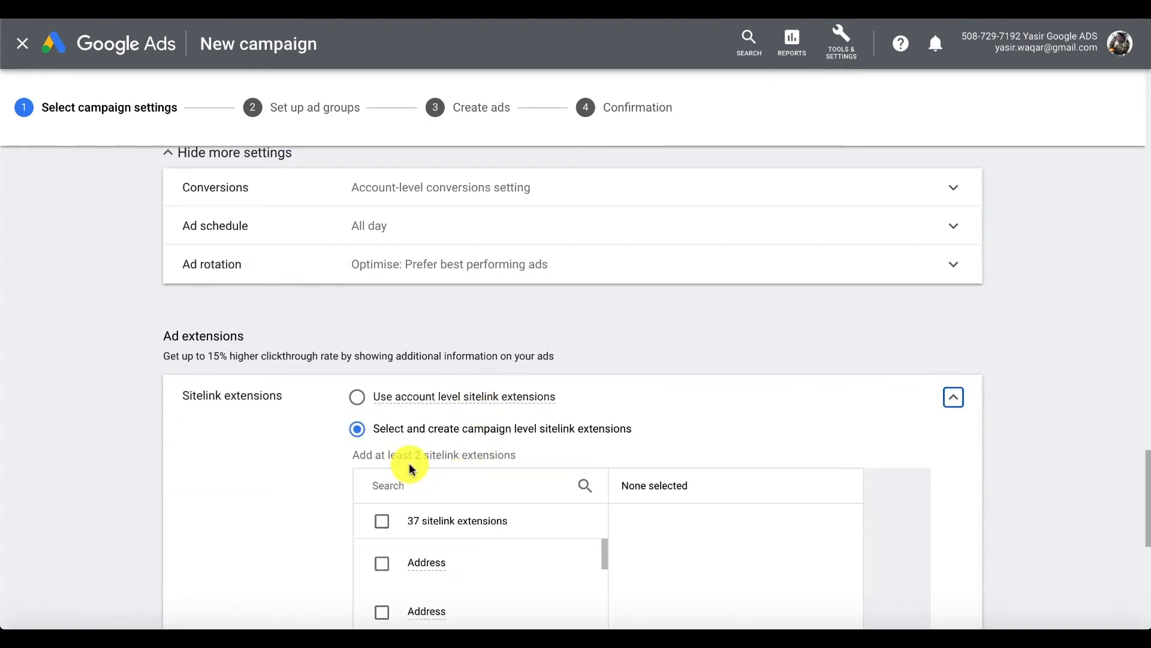
{"action": "scroll", "coordinate": [456, 451], "scroll_direction": "down", "scroll_amount": 1}
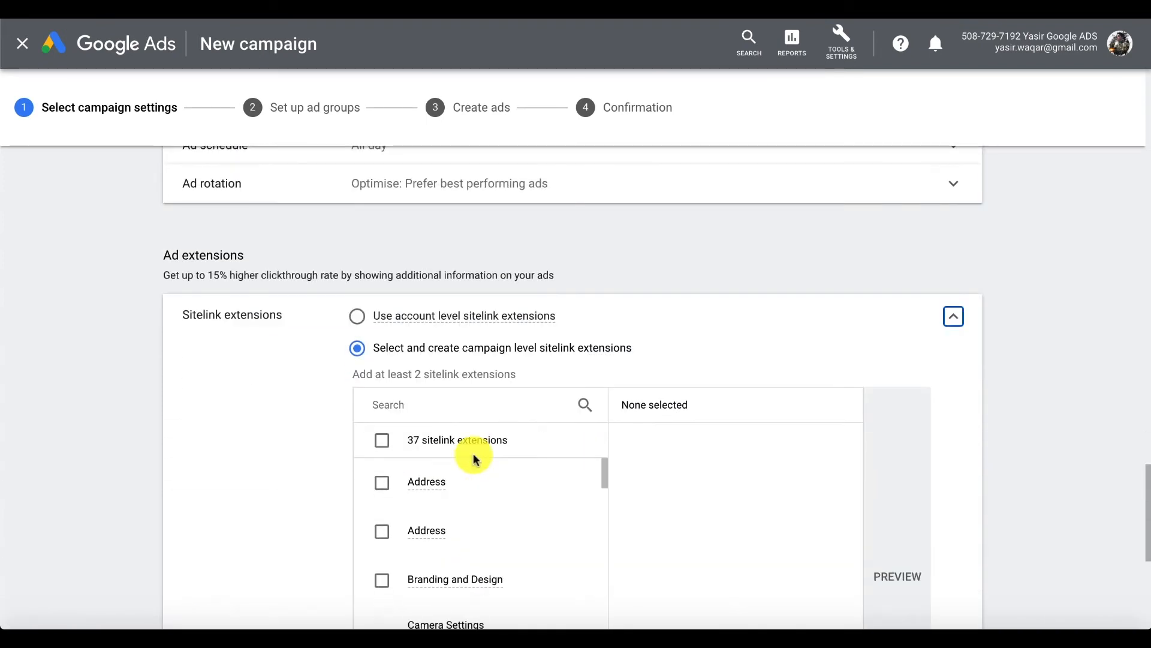
{"action": "left_click", "coordinate": [383, 444]}
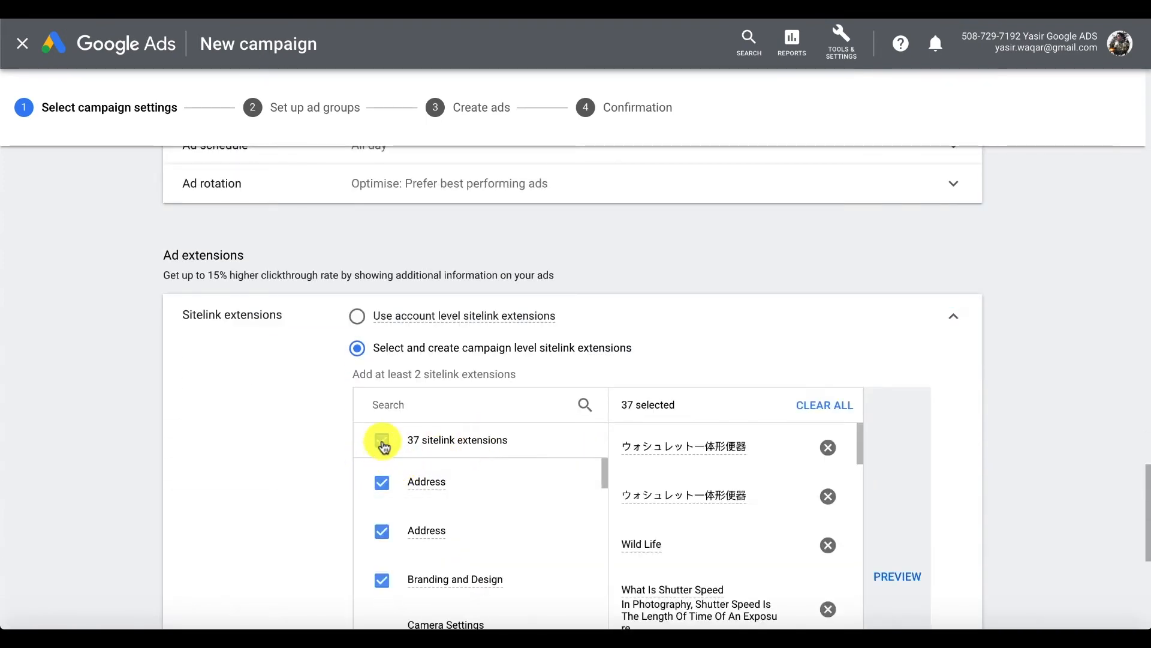
{"action": "left_click", "coordinate": [382, 444]}
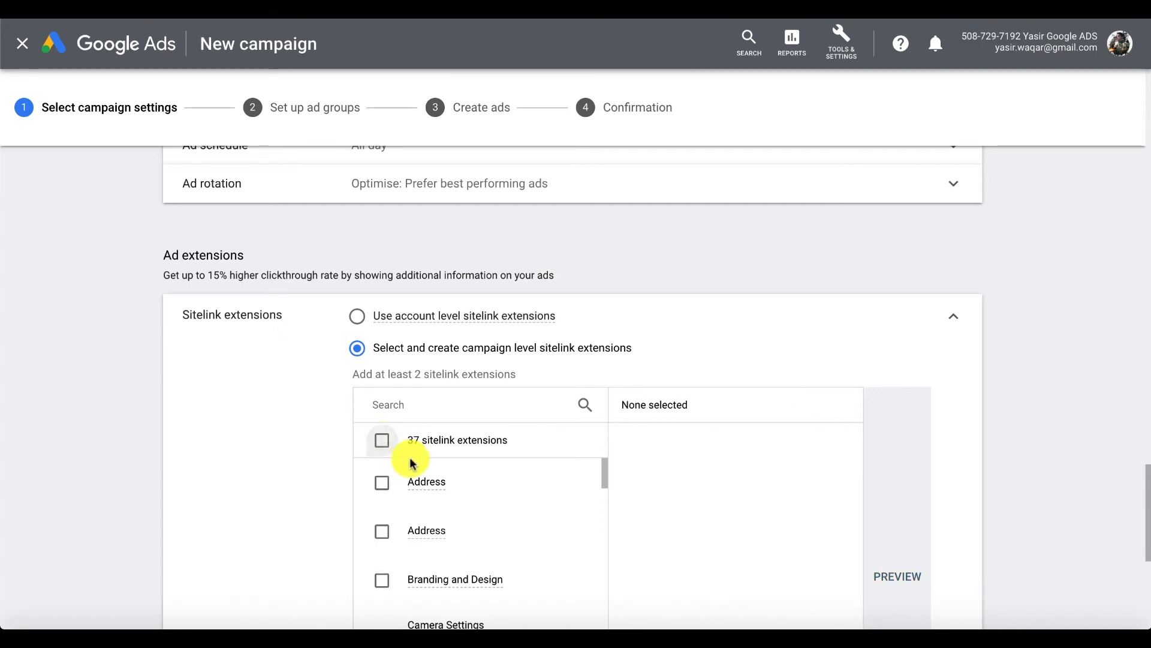
{"action": "left_click", "coordinate": [359, 318]}
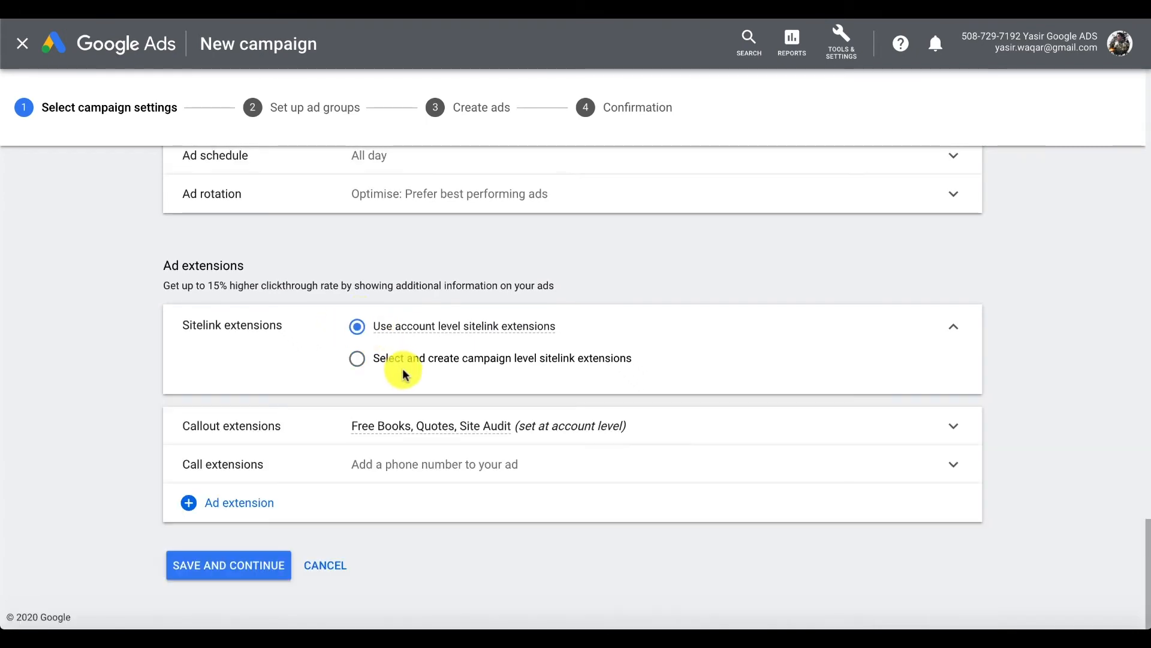
Choose the campaign level callout extensions Quotes and Site Audit, and collapse the callout settings.
{"action": "left_click", "coordinate": [412, 432]}
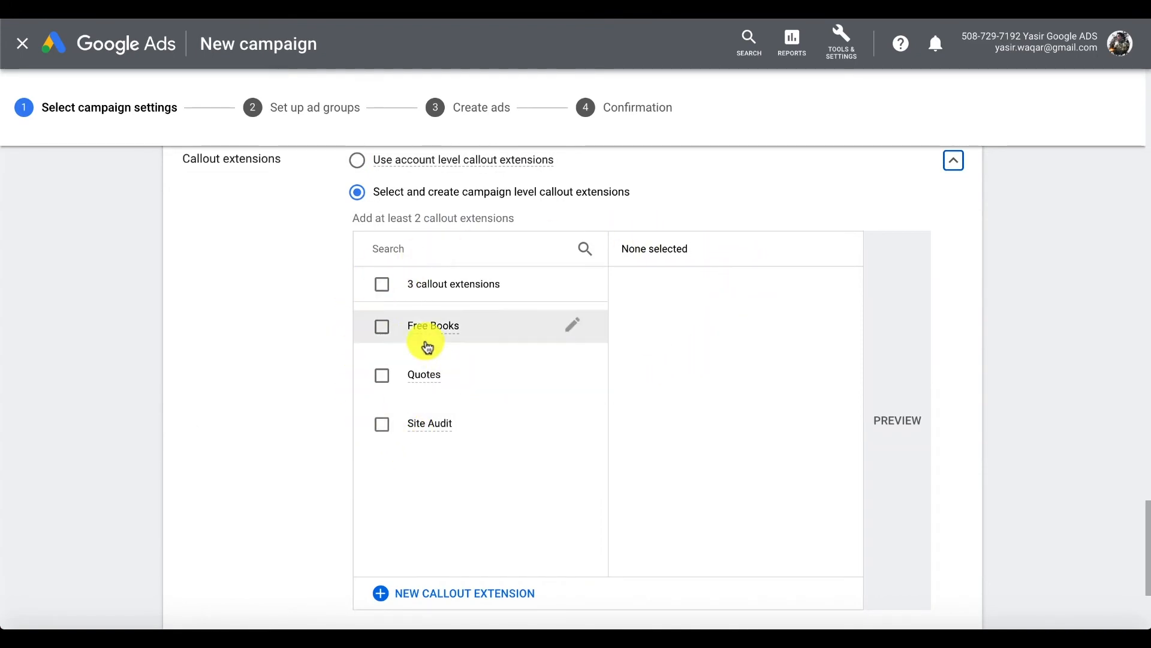
{"action": "left_click", "coordinate": [382, 375]}
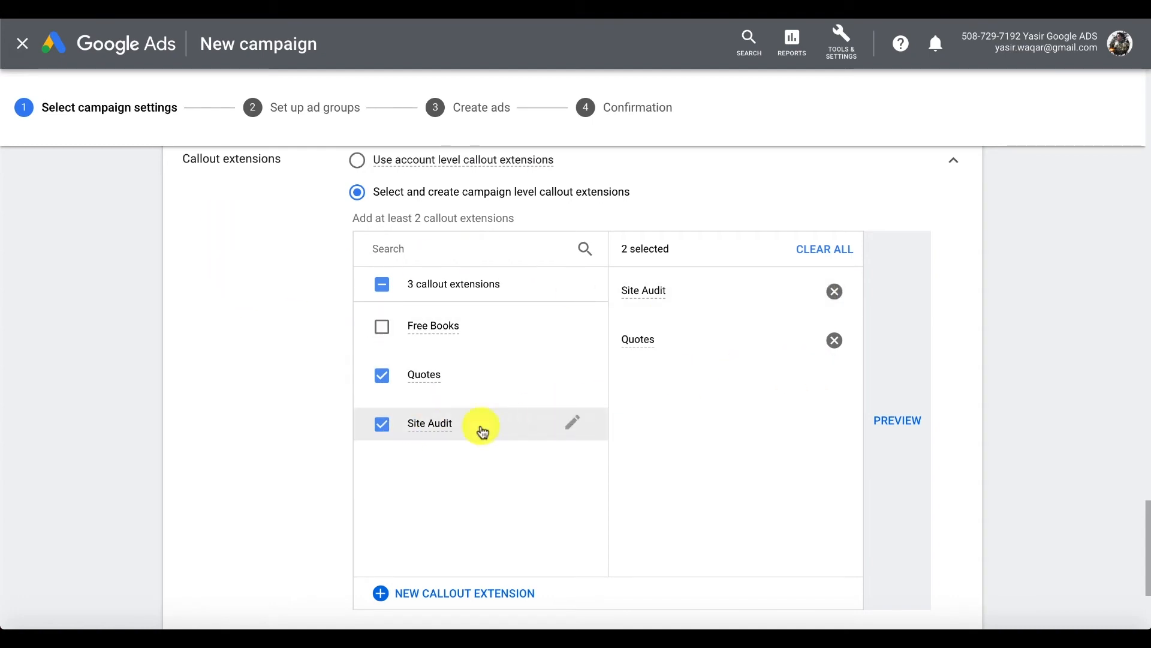
{"action": "mouse_move", "coordinate": [440, 396]}
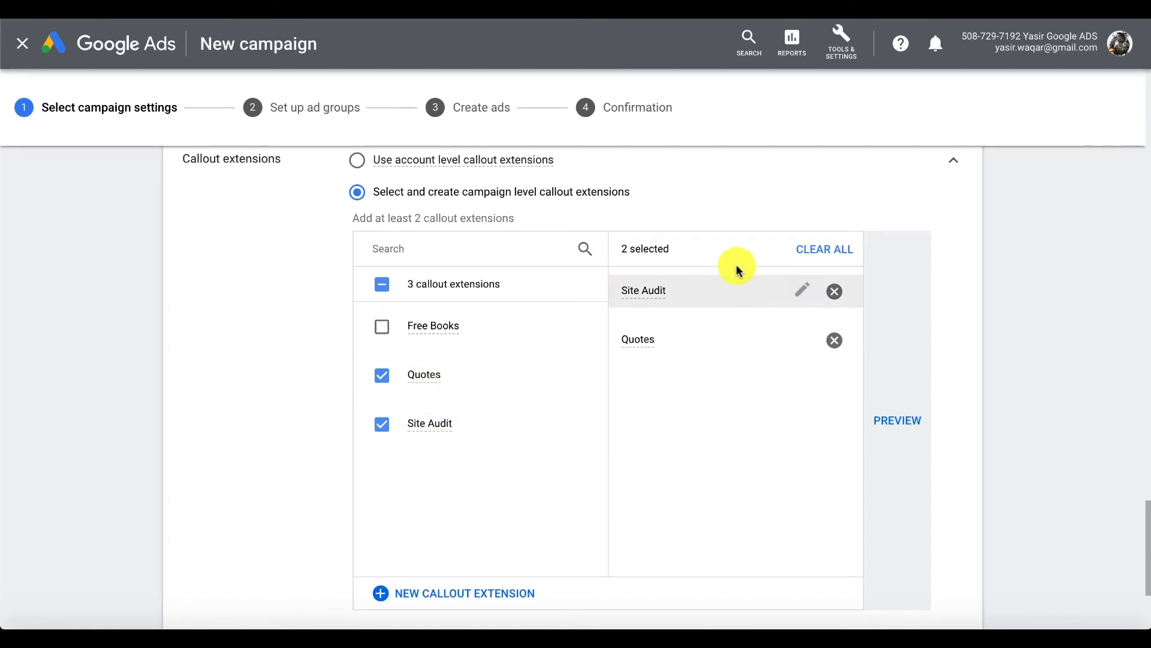
{"action": "left_click", "coordinate": [936, 180]}
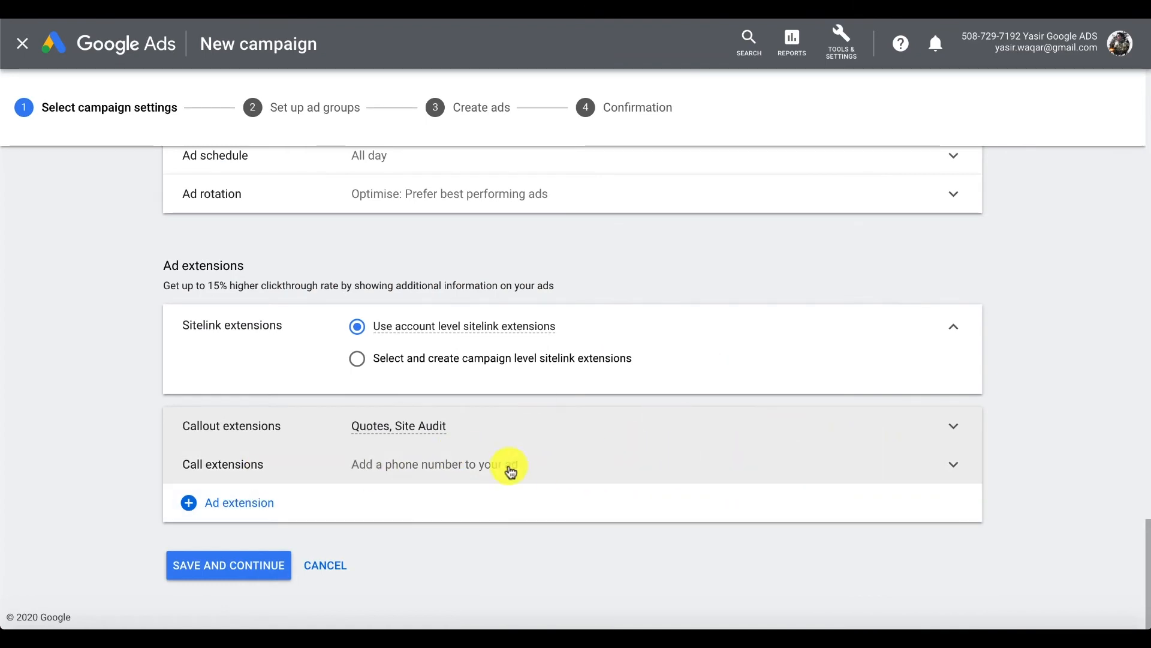
Check which other ad extension types can be added, and save the campaign settings to continue to ad group setup.
{"action": "left_click", "coordinate": [230, 507]}
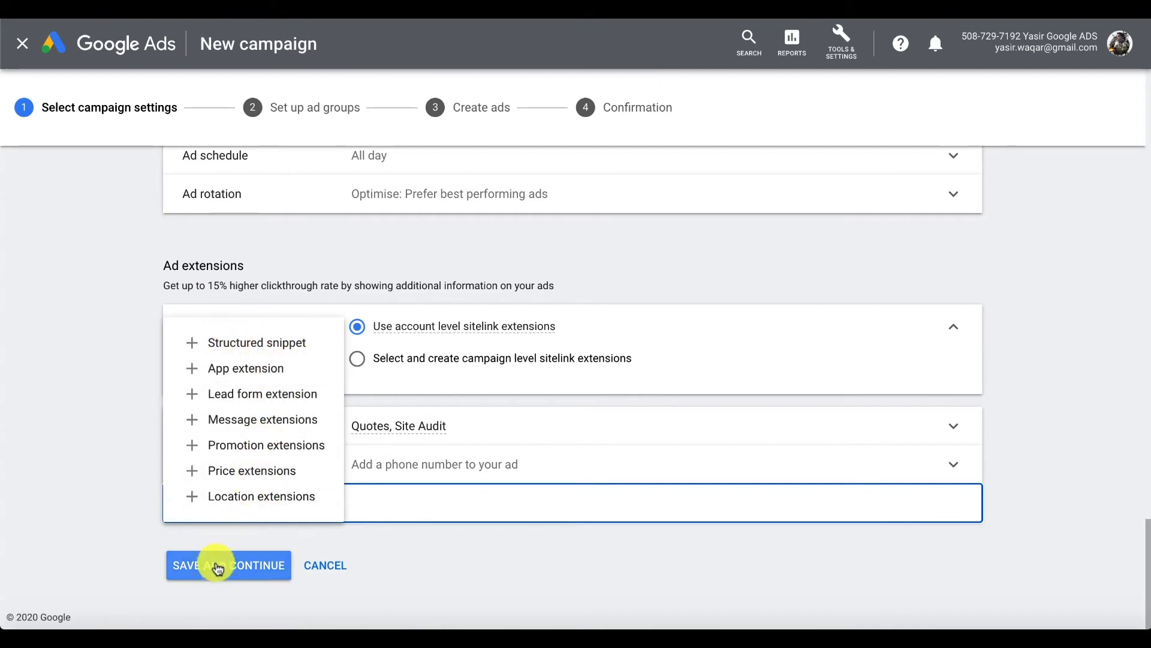
{"action": "left_click", "coordinate": [466, 561]}
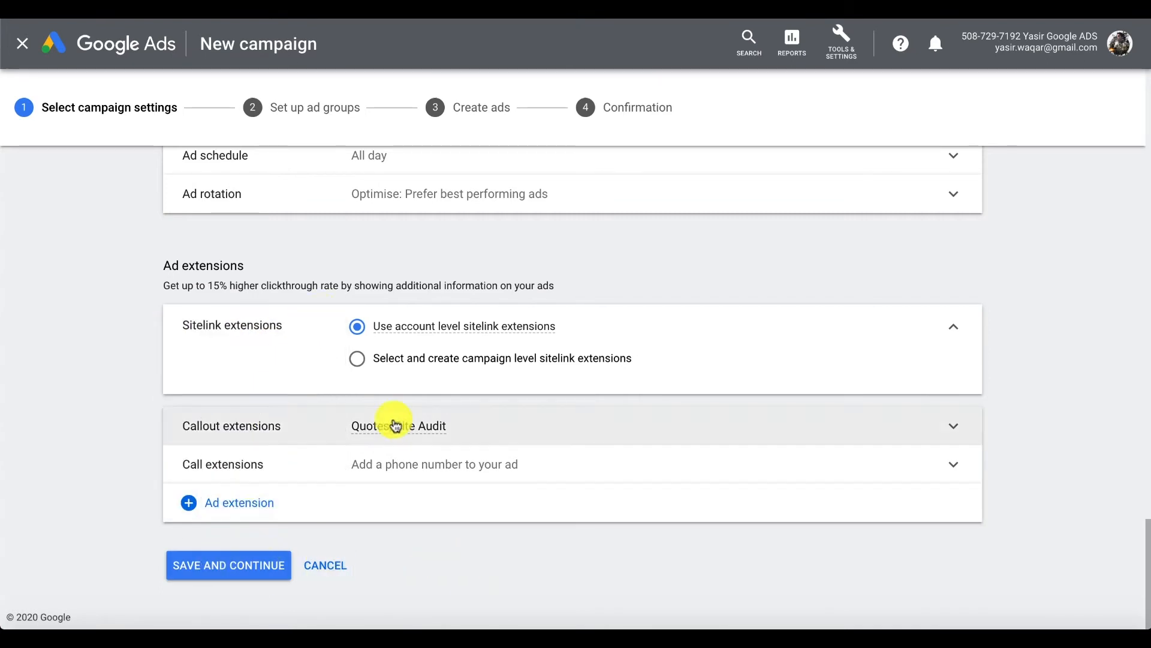
{"action": "left_click", "coordinate": [250, 564]}
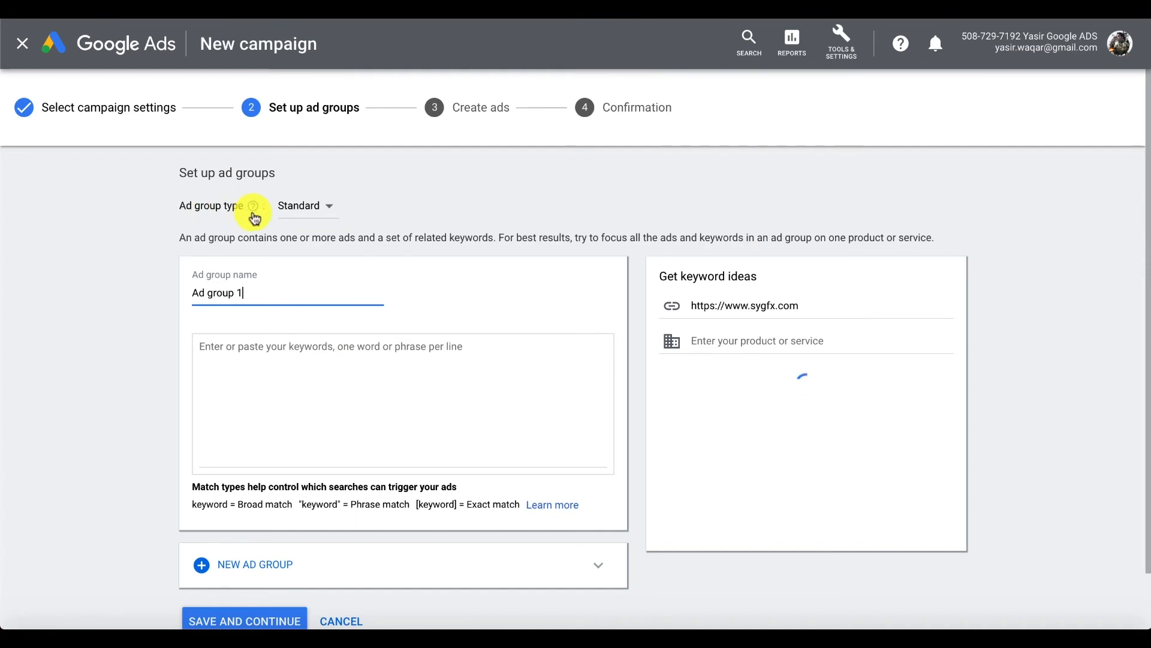
Keep the ad group type Standard and name the ad group "website traffic ad group sygfx".
{"action": "left_click", "coordinate": [304, 206]}
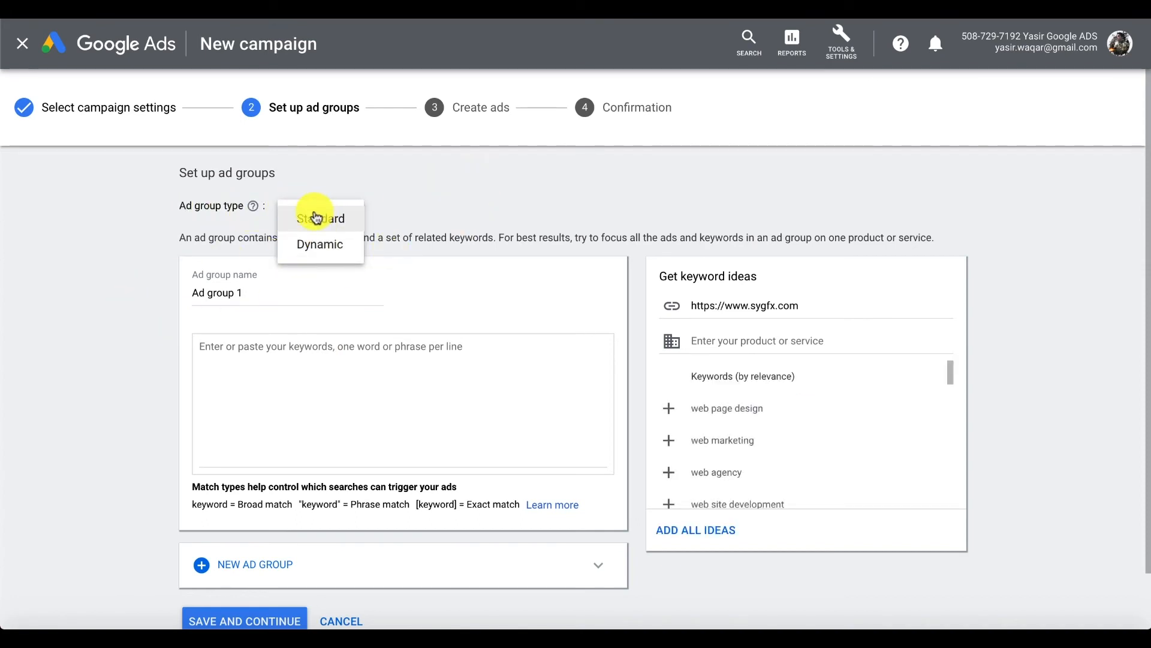
{"action": "left_click", "coordinate": [316, 217]}
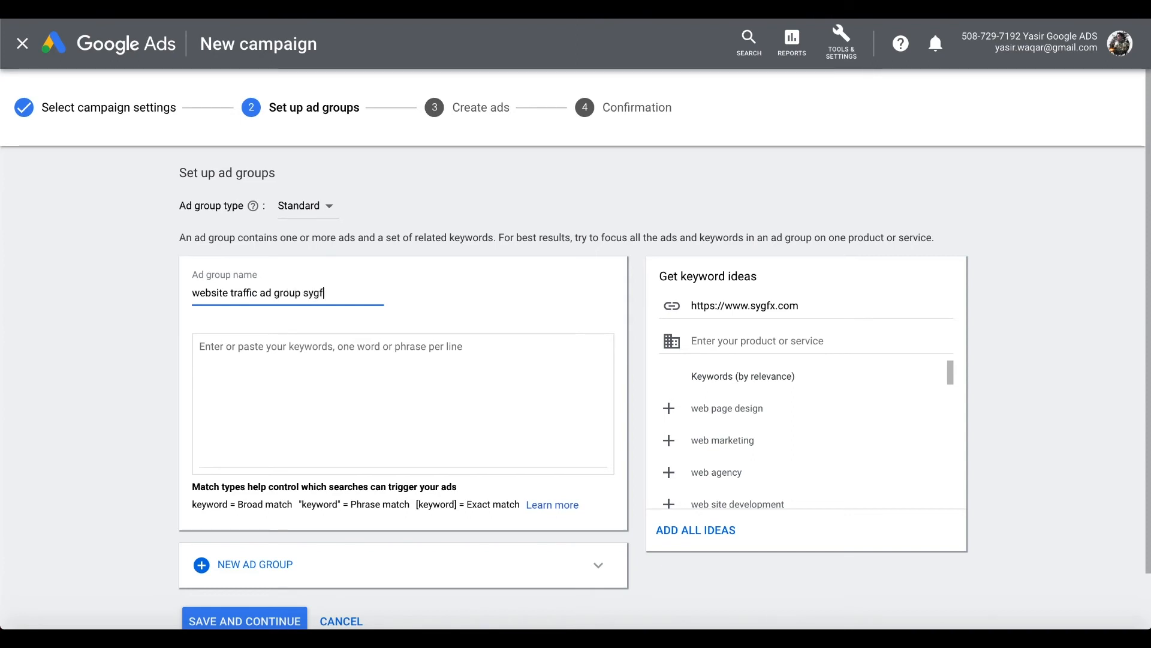
{"action": "left_click", "coordinate": [380, 390]}
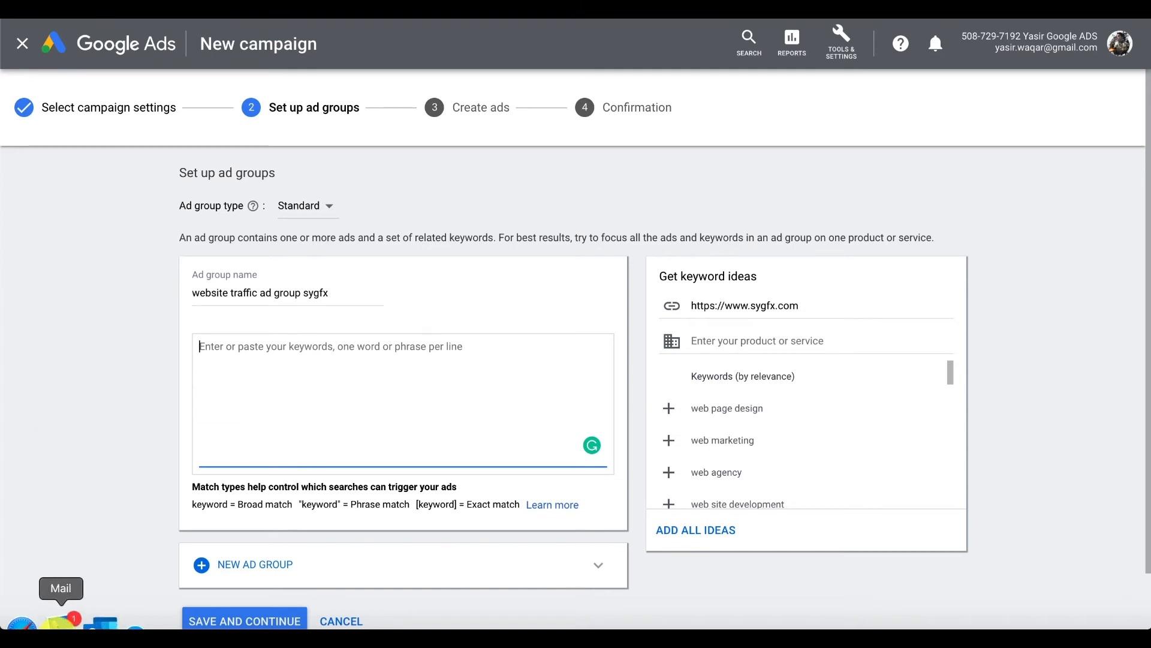
{"action": "right_click", "coordinate": [63, 624]}
{"action": "left_click", "coordinate": [98, 580]}
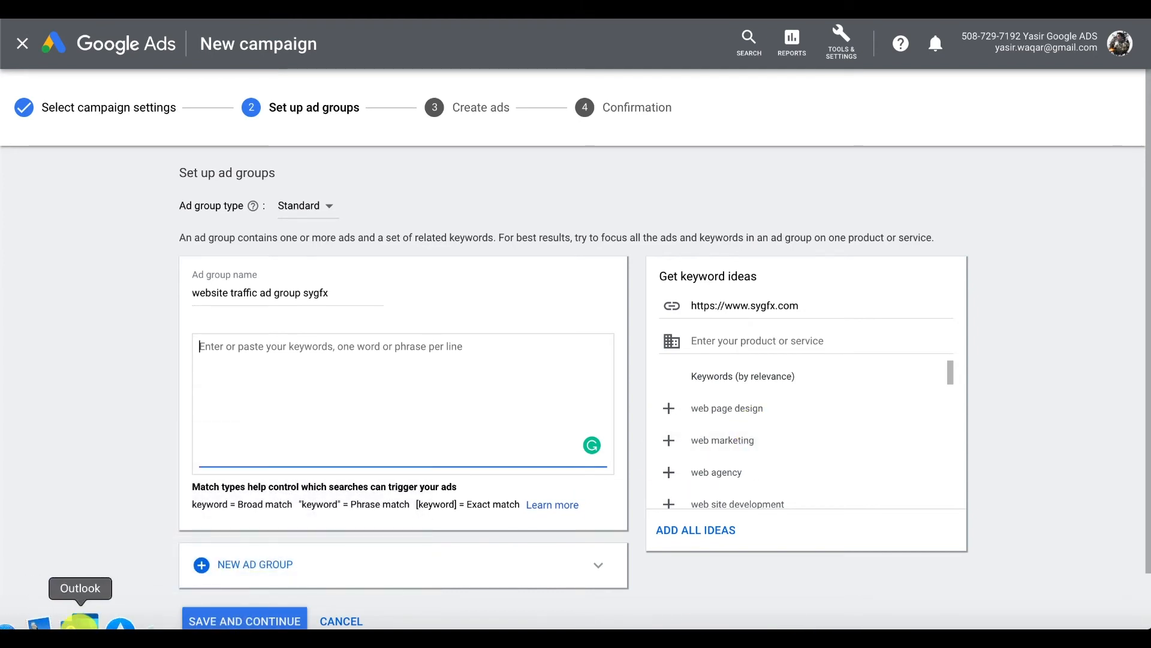
{"action": "right_click", "coordinate": [78, 622]}
{"action": "left_click", "coordinate": [114, 580]}
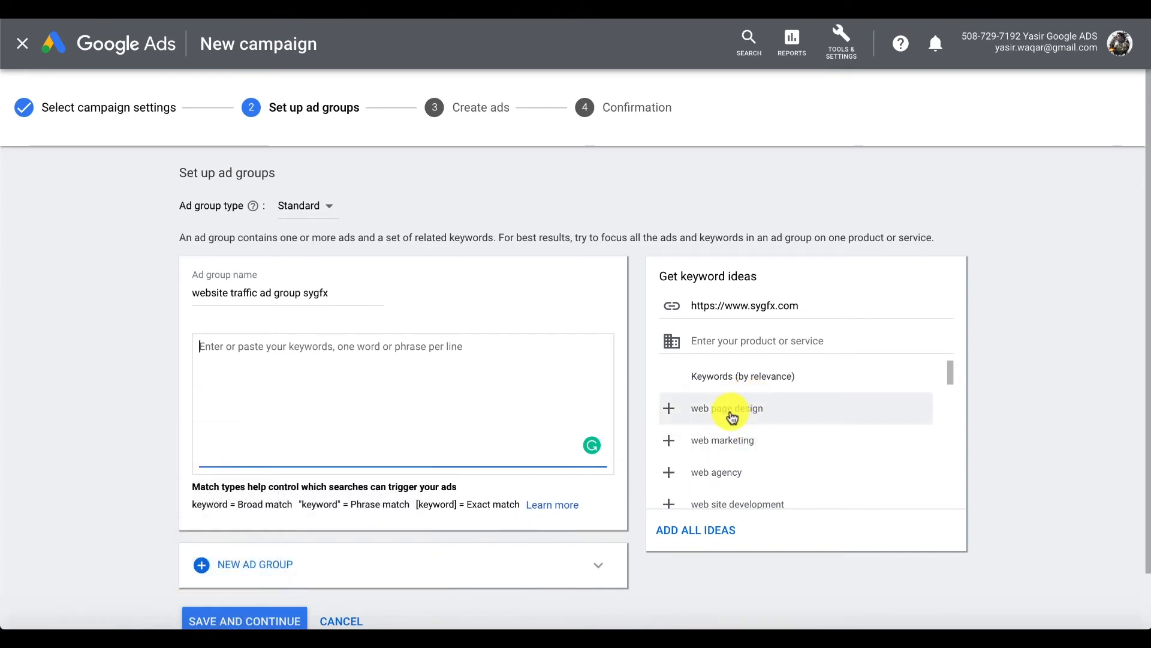
Add the suggested keywords web page design, web marketing and web agency to the ad group.
{"action": "left_click", "coordinate": [670, 410]}
{"action": "left_click", "coordinate": [670, 410]}
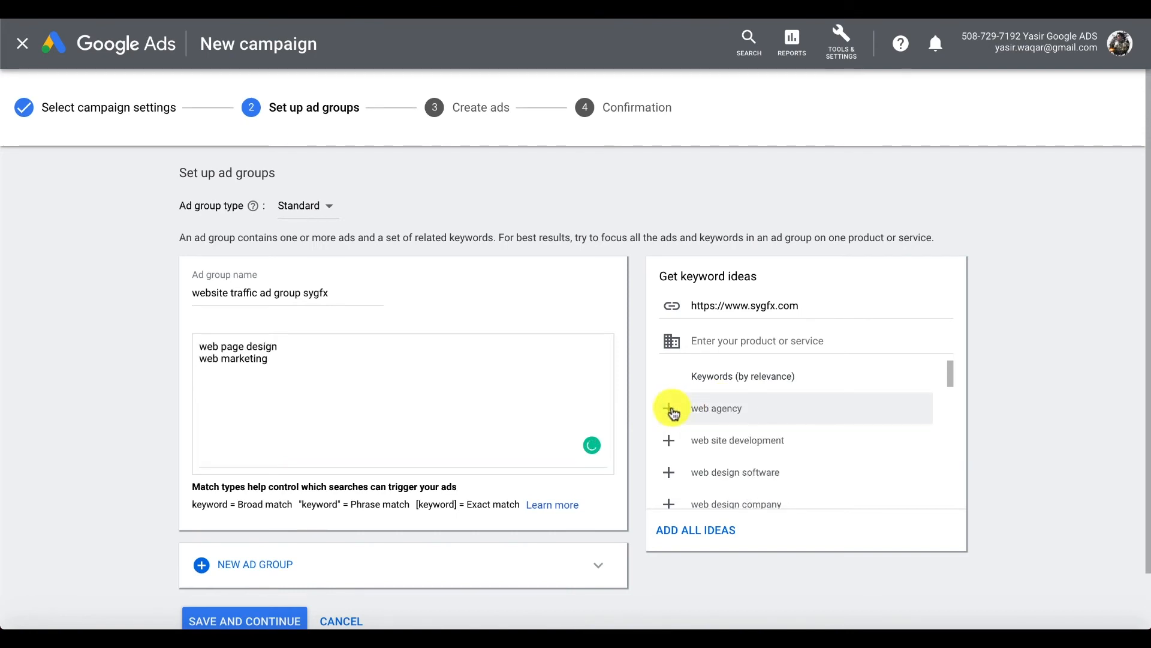
{"action": "left_click", "coordinate": [672, 412]}
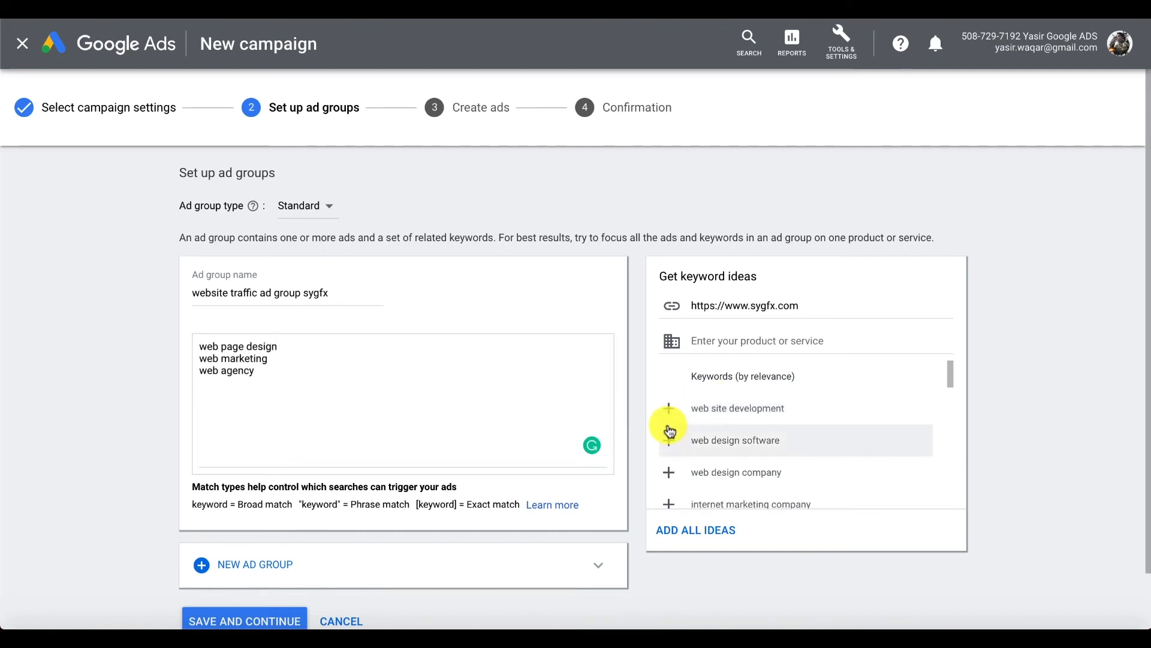
Get keyword ideas for "seo" and add seo services, seo marketing and seo company to the ad group's keywords.
{"action": "left_click", "coordinate": [719, 338]}
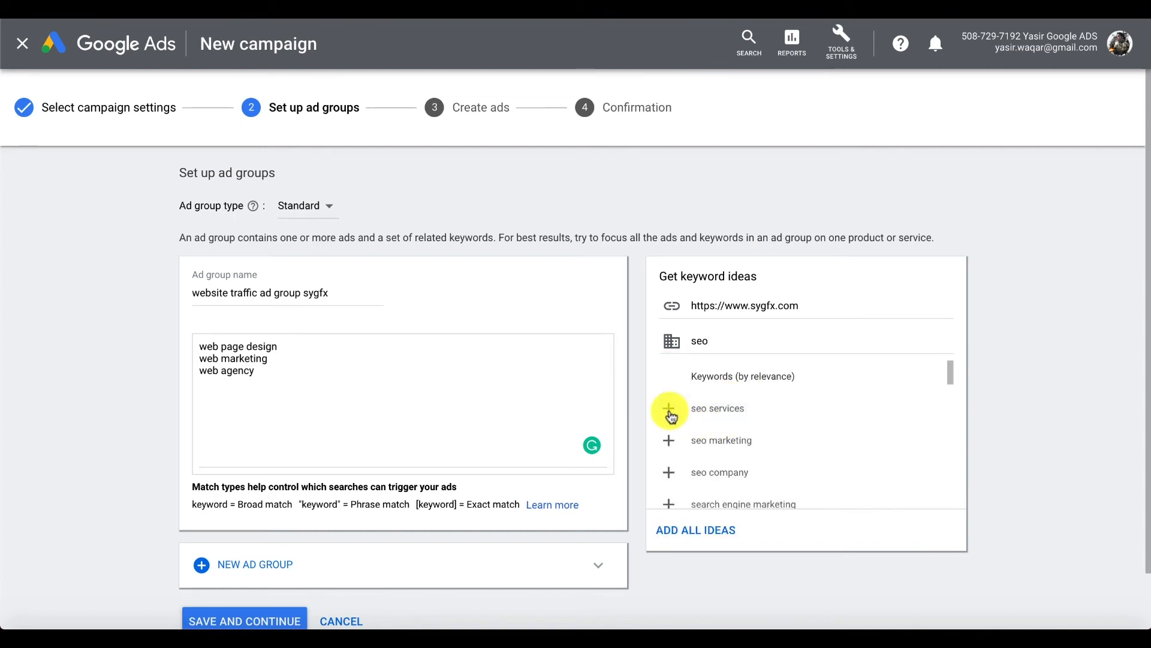
{"action": "left_click", "coordinate": [670, 410]}
{"action": "left_click", "coordinate": [670, 410]}
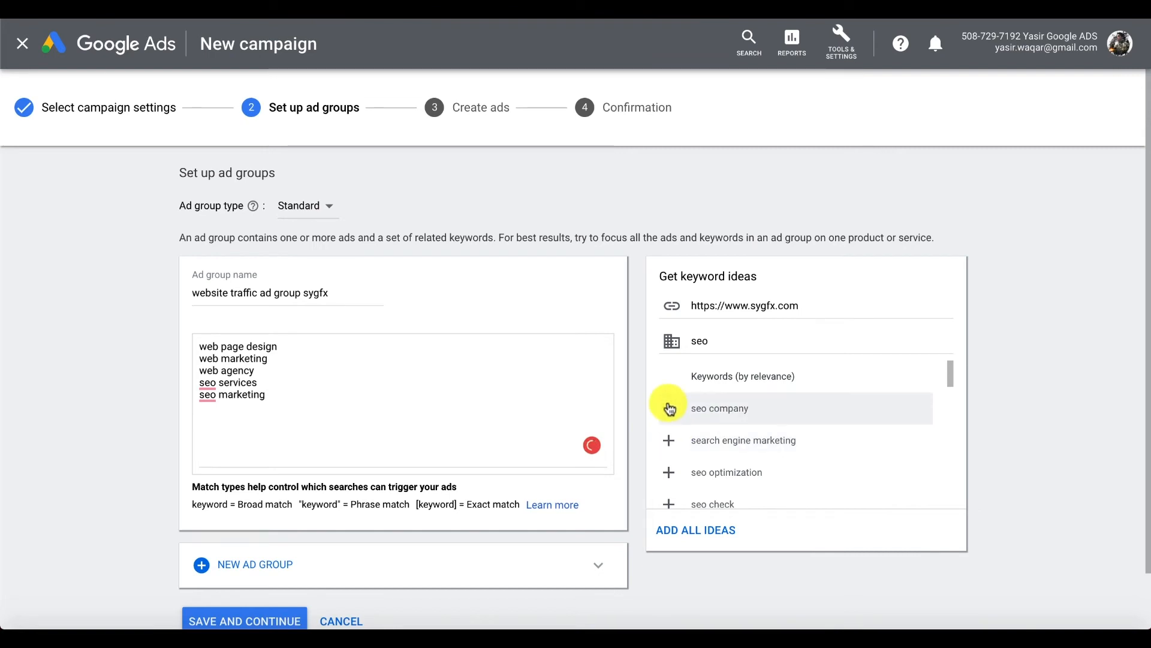
{"action": "left_click", "coordinate": [669, 408]}
Correct "seo" to "SEO" in the three SEO keywords, and save the ad group to continue to ad creation.
{"action": "mouse_move", "coordinate": [207, 381]}
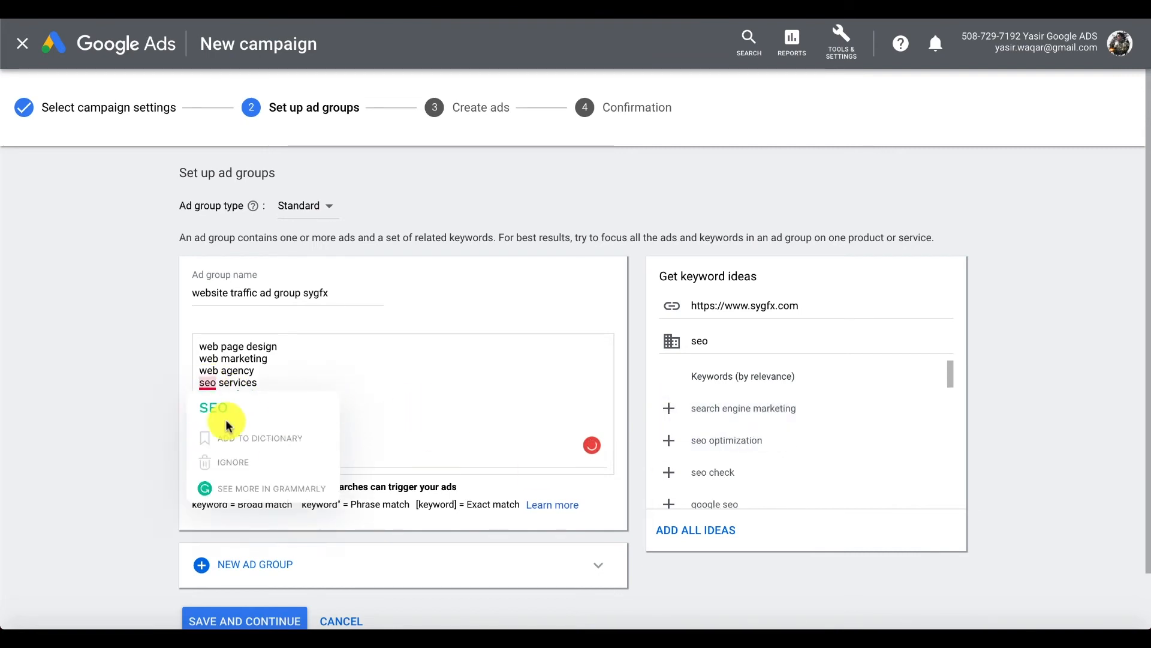
{"action": "left_click", "coordinate": [226, 420]}
{"action": "mouse_move", "coordinate": [202, 393]}
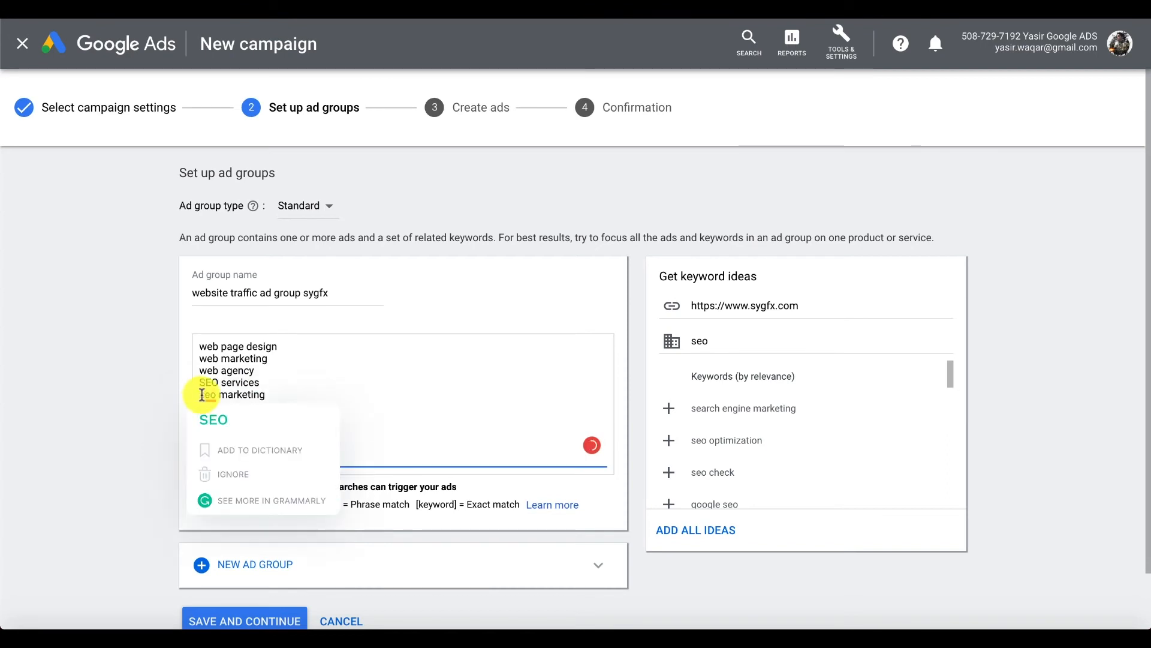
{"action": "left_click", "coordinate": [223, 427]}
{"action": "left_click", "coordinate": [222, 430]}
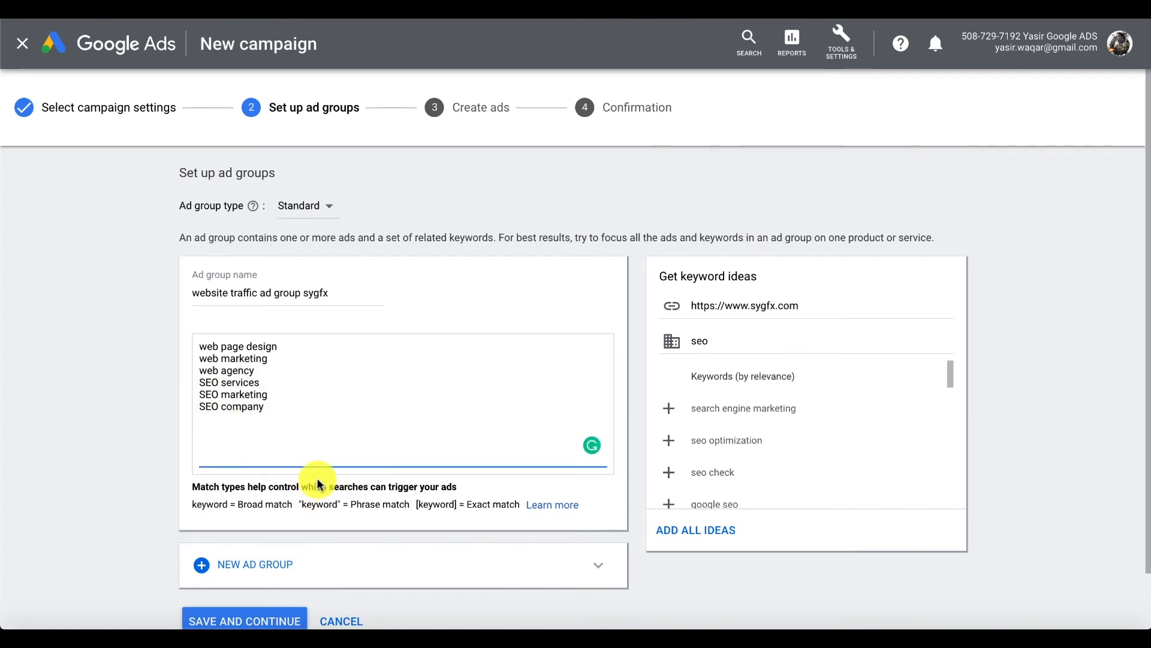
{"action": "scroll", "coordinate": [318, 481], "scroll_direction": "down", "scroll_amount": 1}
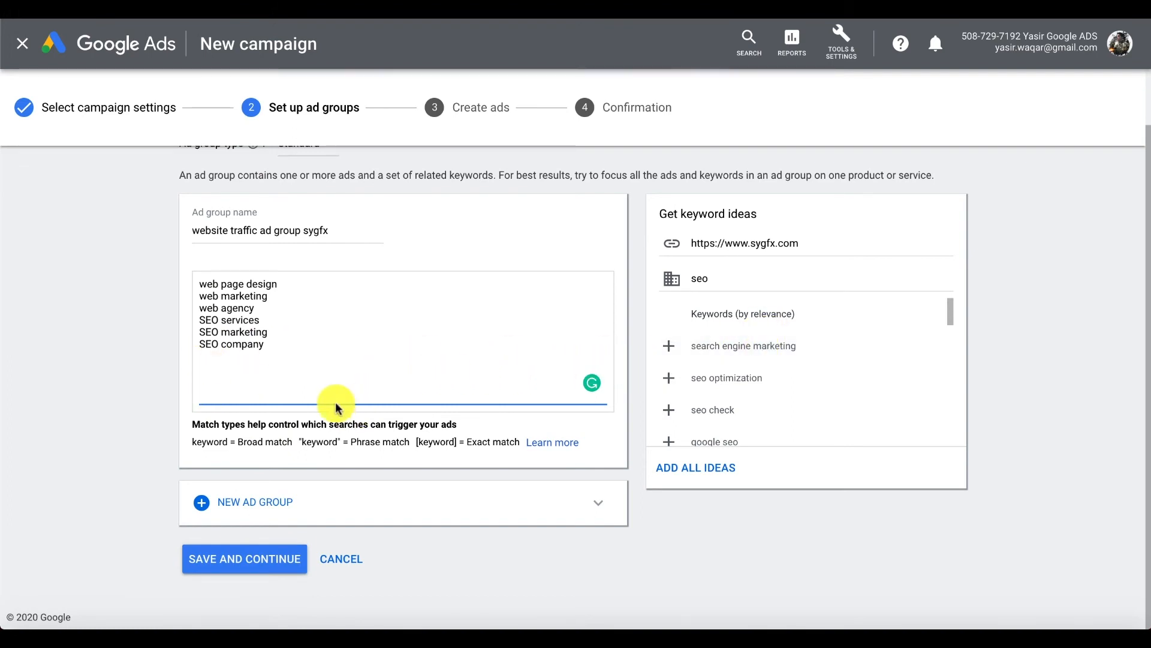
{"action": "left_click", "coordinate": [268, 562]}
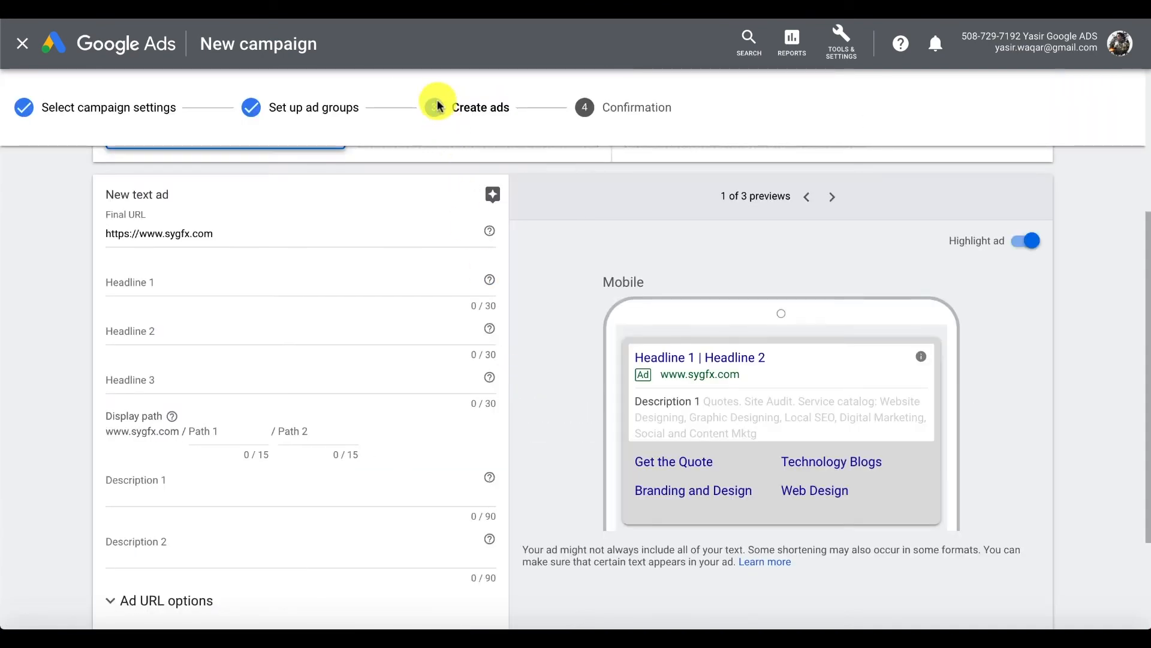
Examine the ad slots for the ad group and the mobile, desktop and display previews of the new text ad.
{"action": "scroll", "coordinate": [290, 290], "scroll_direction": "up", "scroll_amount": 3}
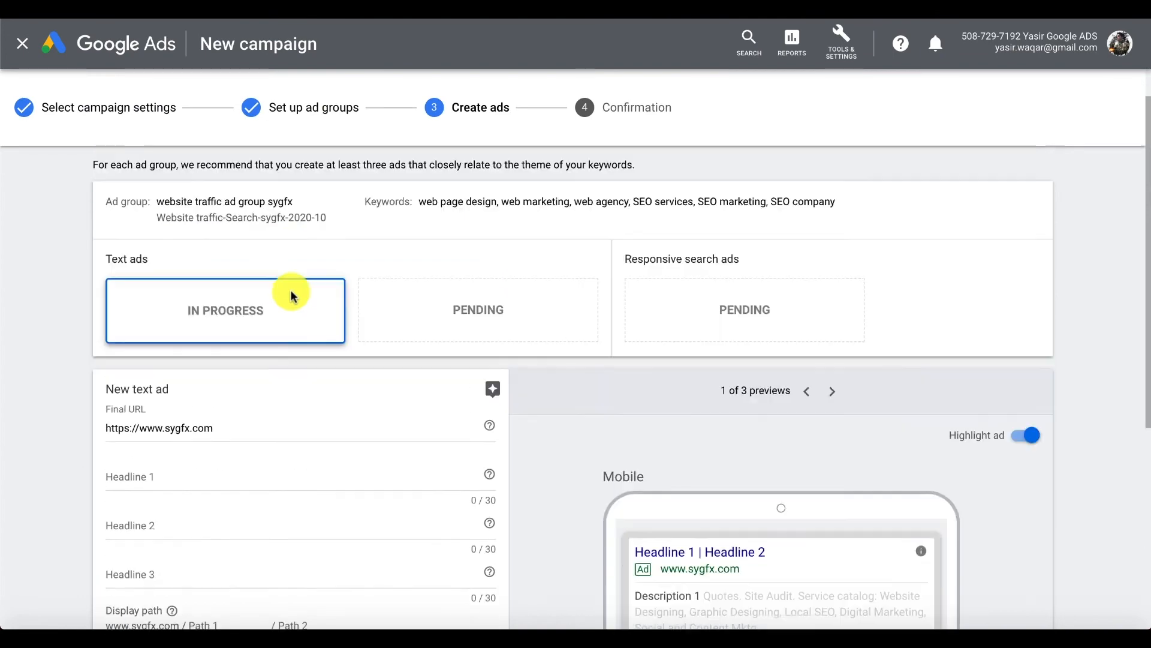
{"action": "scroll", "coordinate": [193, 282], "scroll_direction": "up", "scroll_amount": 1}
{"action": "scroll", "coordinate": [352, 354], "scroll_direction": "down", "scroll_amount": 5}
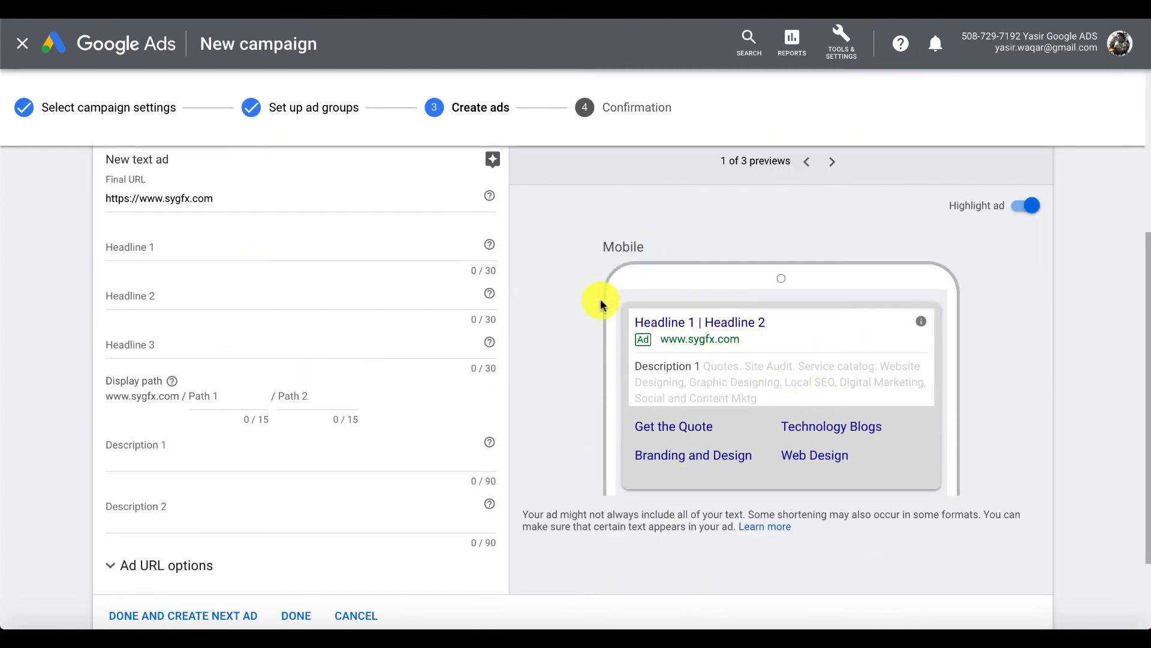
{"action": "left_click", "coordinate": [830, 163]}
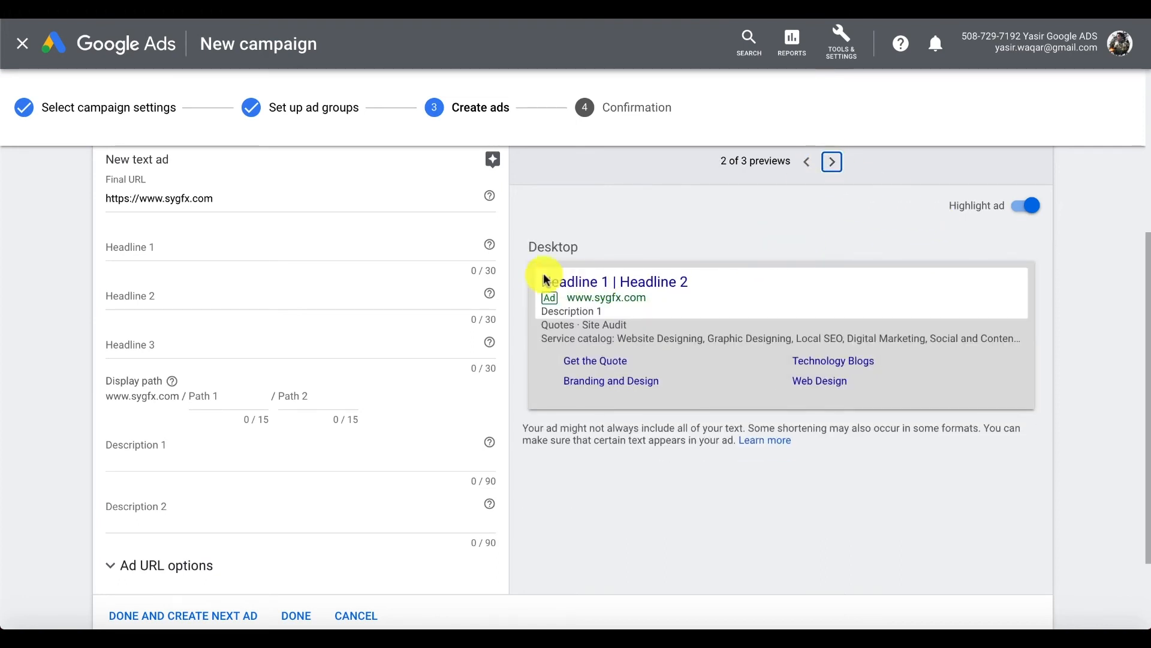
{"action": "left_click", "coordinate": [832, 163]}
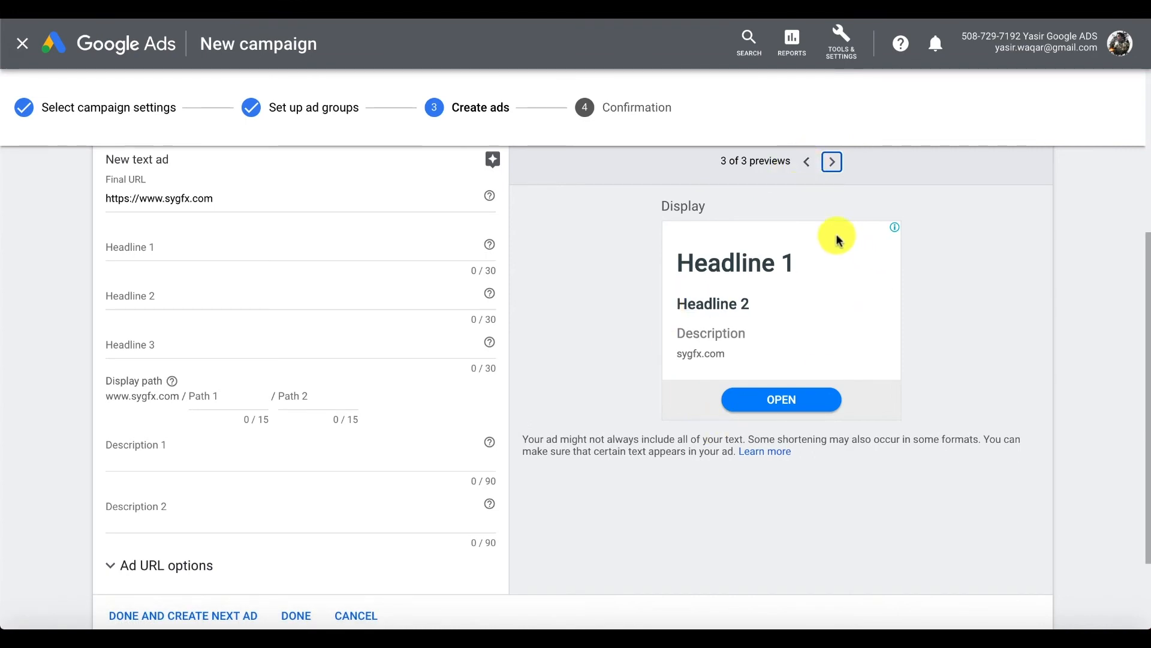
{"action": "left_click", "coordinate": [805, 165]}
{"action": "left_click", "coordinate": [804, 165]}
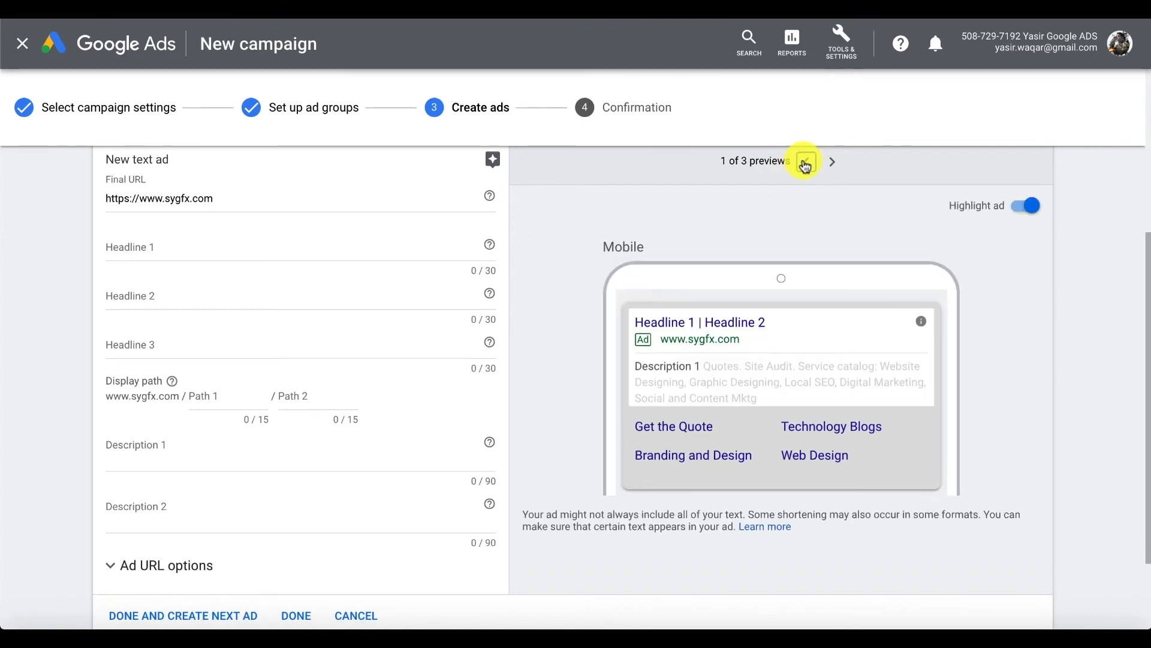
Enter "SEO SERVICES" as headline 1 and "FREE SEO AUDIT" as headline 2 of the new text ad.
{"action": "scroll", "coordinate": [587, 306], "scroll_direction": "up", "scroll_amount": 1}
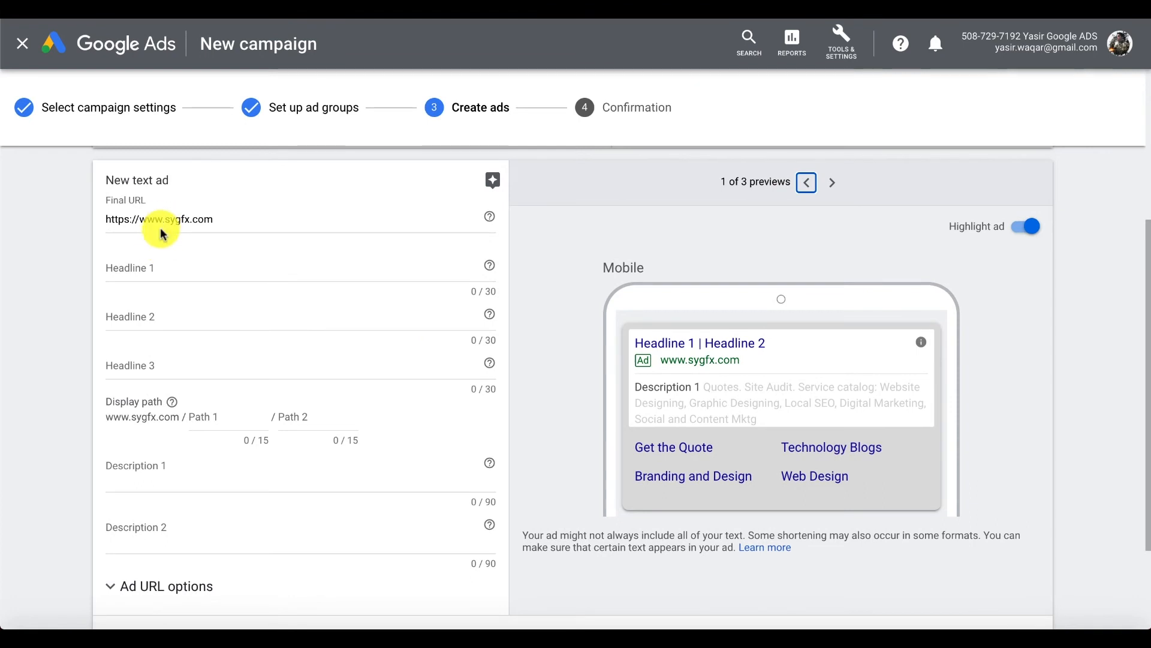
{"action": "left_click", "coordinate": [172, 262]}
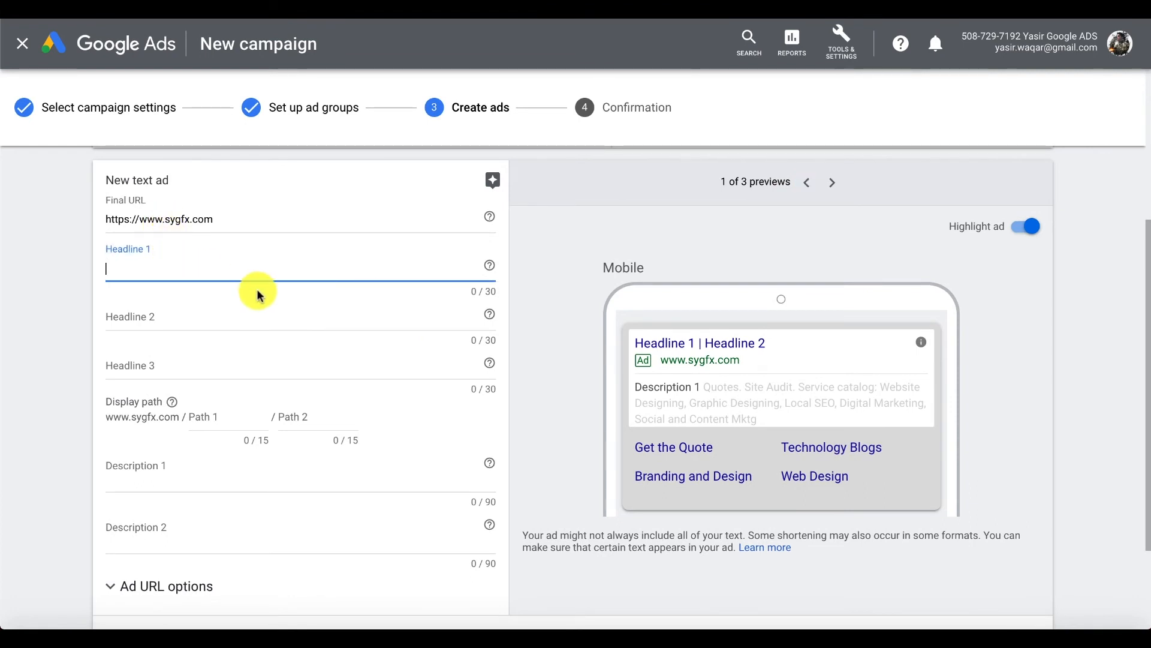
{"action": "type", "text": "S"}
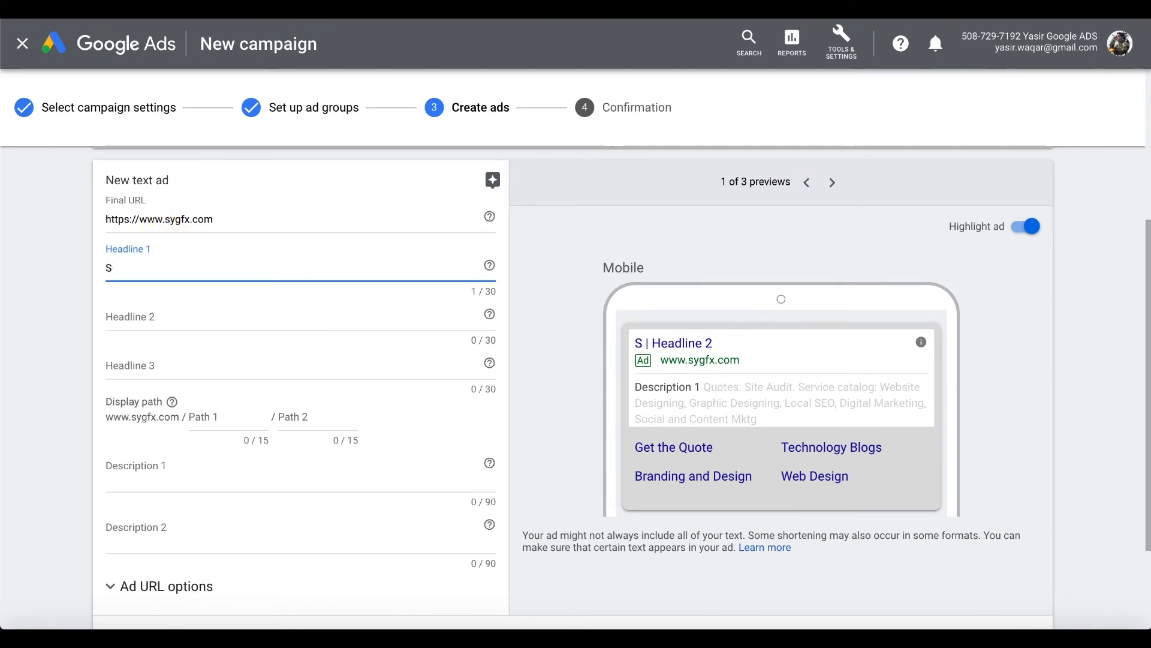
{"action": "type", "text": "EO SERVICES"}
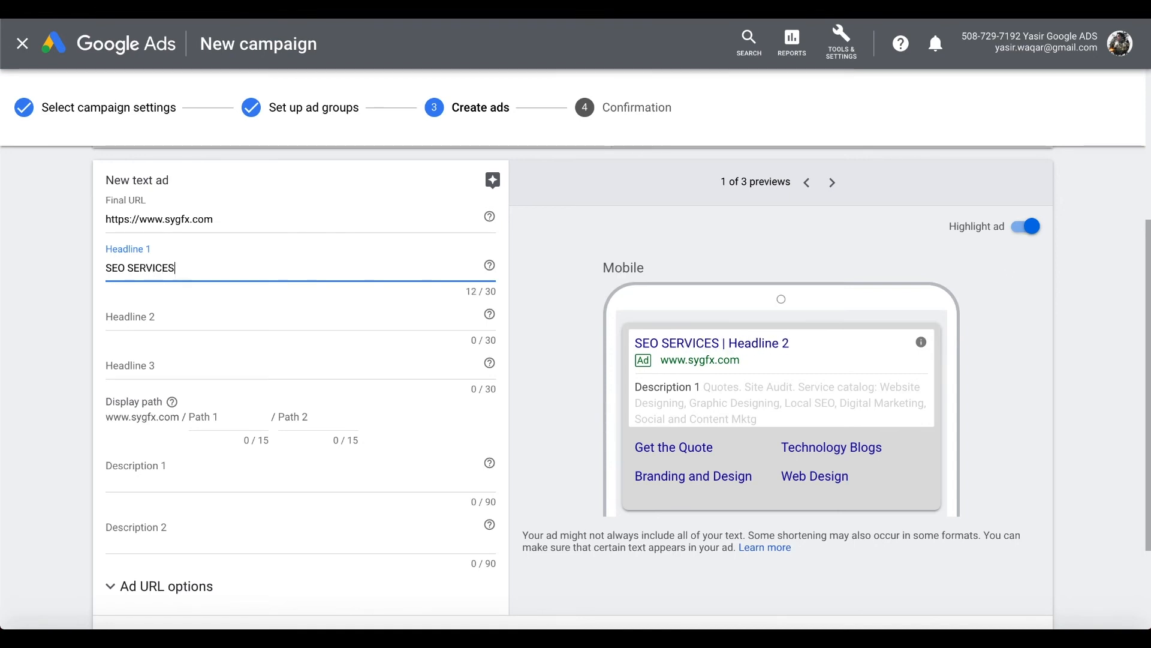
{"action": "key", "text": "Tab"}
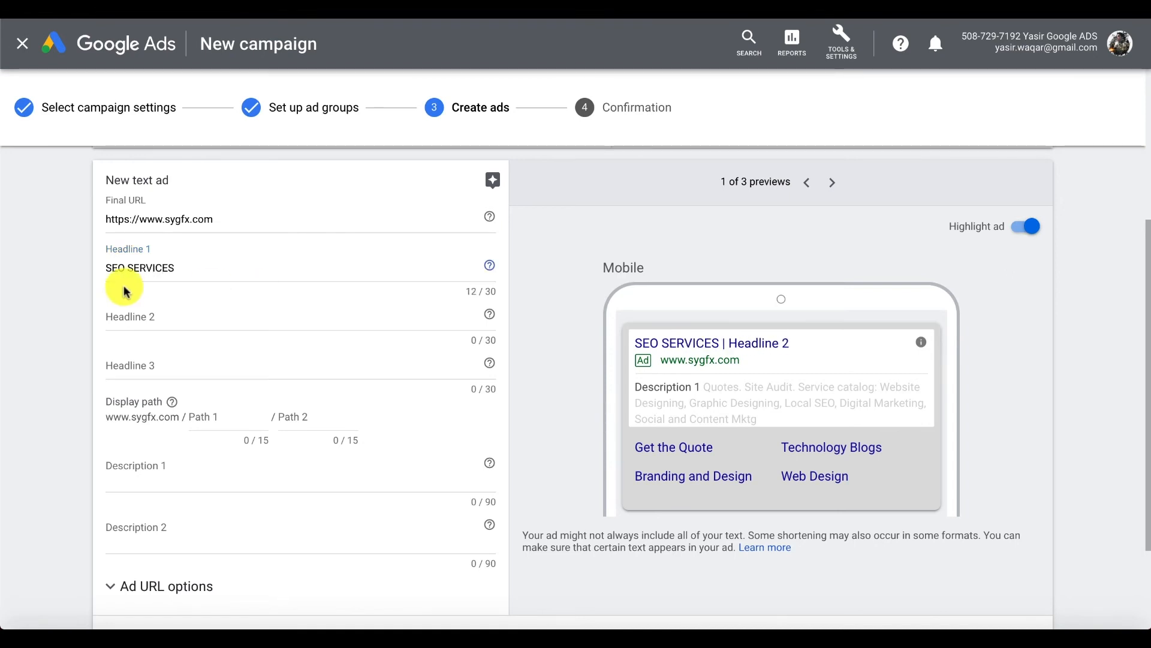
{"action": "left_click", "coordinate": [228, 316]}
{"action": "type", "text": "FREE SEO AUDIT"}
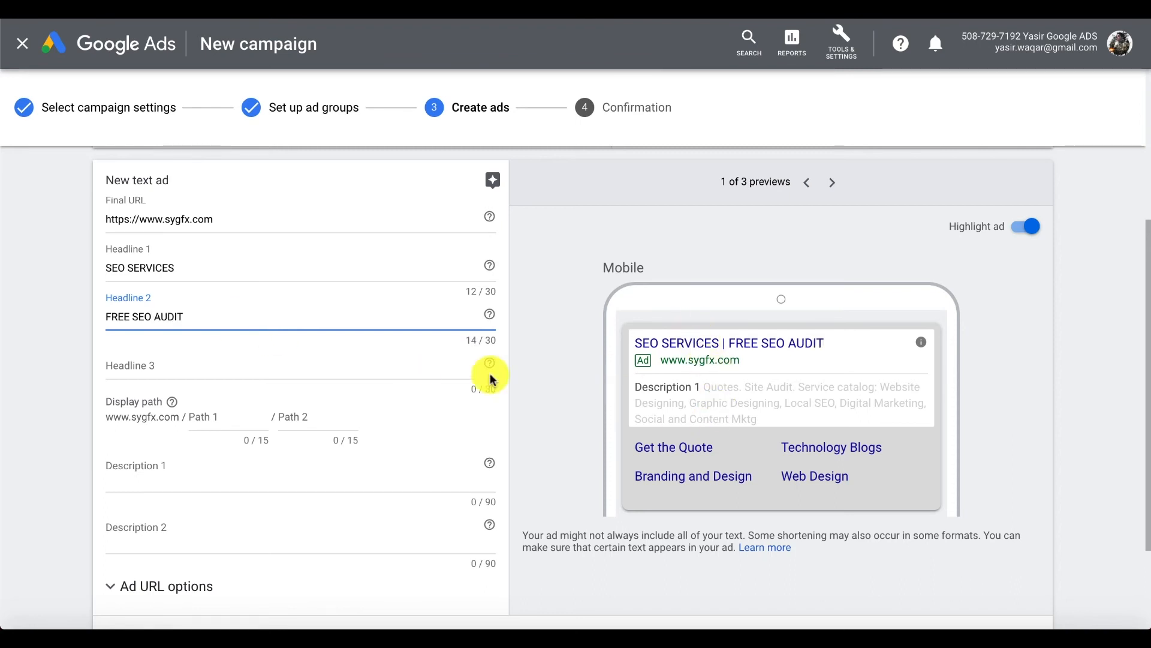
{"action": "left_click", "coordinate": [269, 368]}
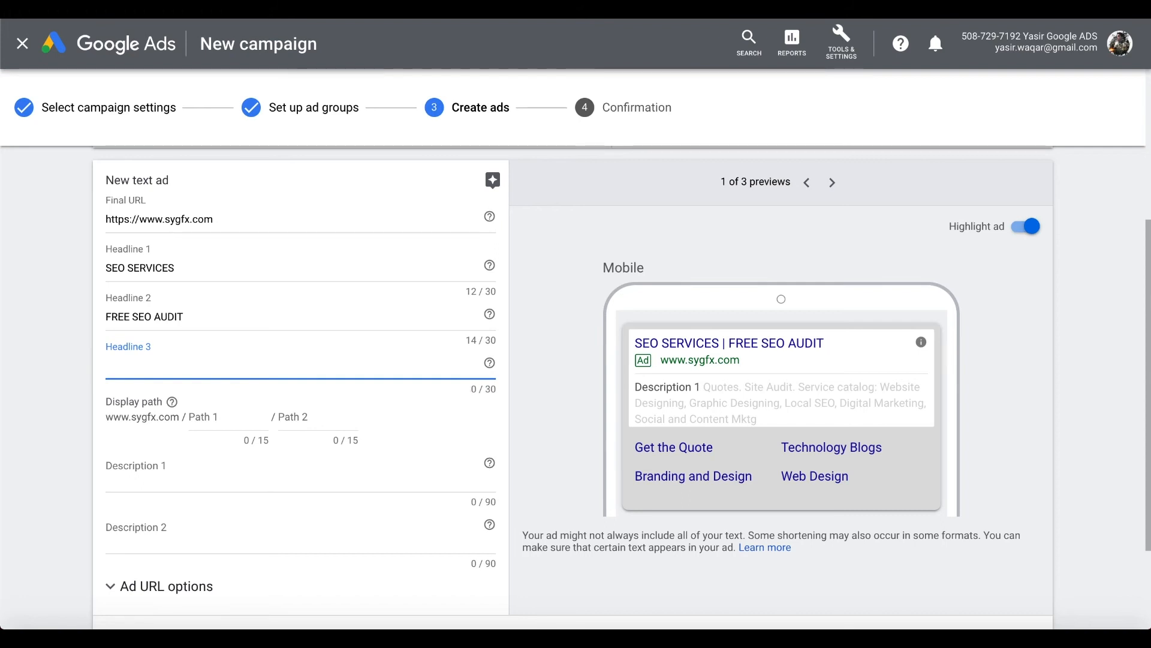
Write "Free SEO services with audit report." as description 1 of the text ad.
{"action": "scroll", "coordinate": [270, 472], "scroll_direction": "down", "scroll_amount": 2}
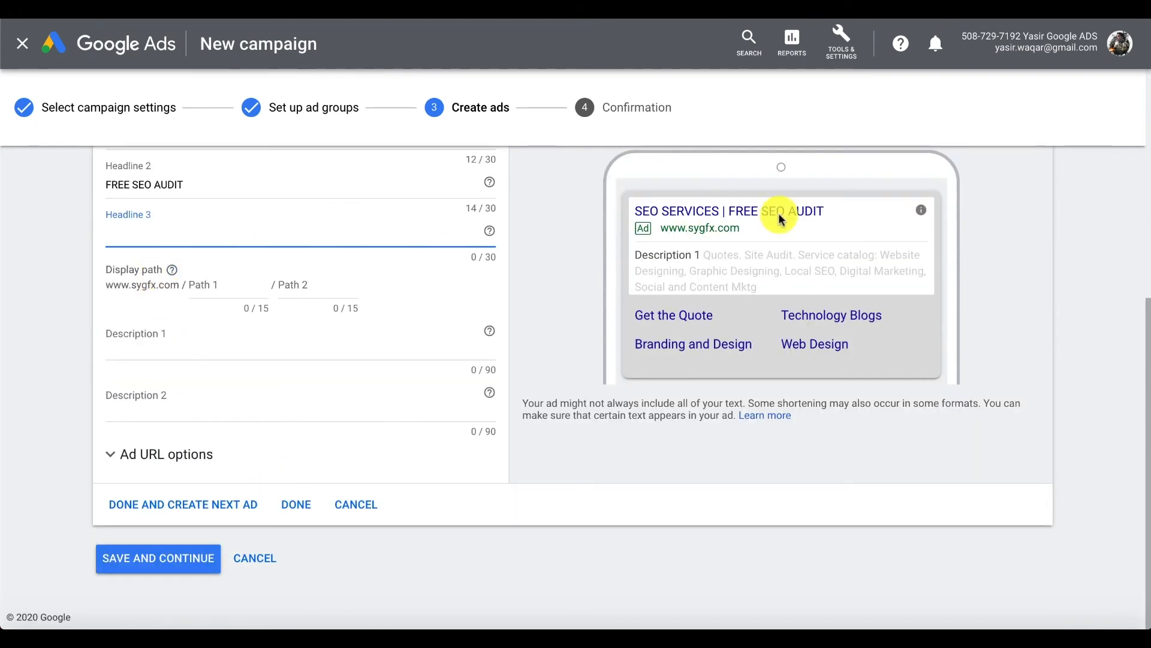
{"action": "left_click", "coordinate": [169, 333]}
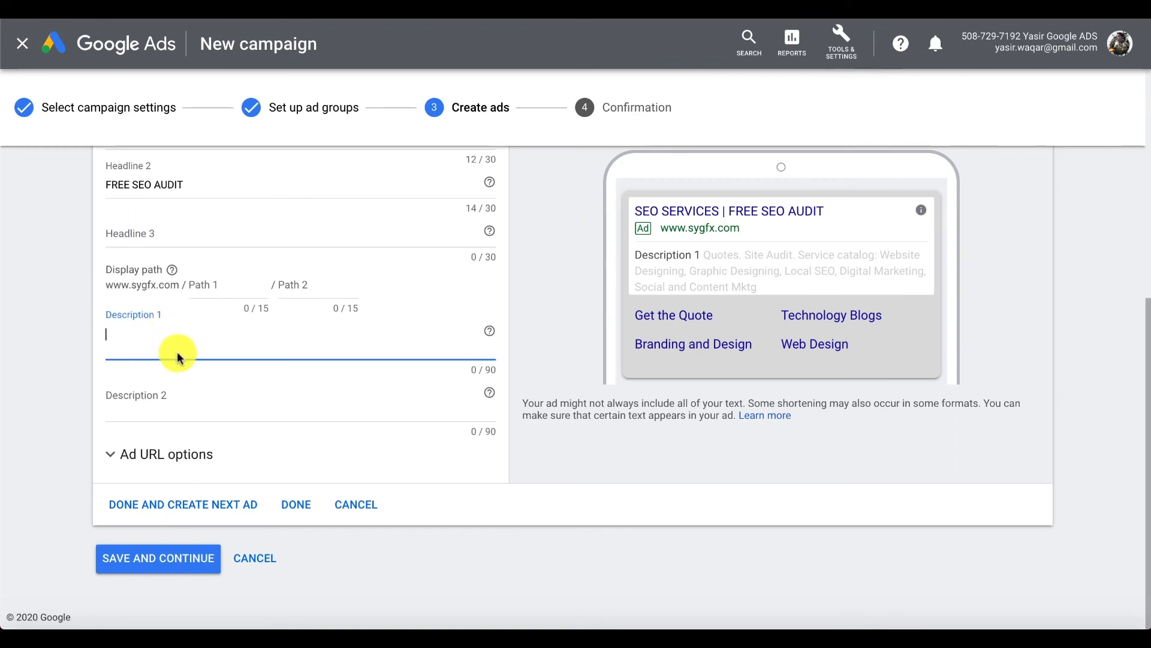
{"action": "type", "text": "FREE"}
{"action": "key", "text": "BackSpace"}
{"action": "key", "text": "BackSpace"}
{"action": "key", "text": "BackSpace"}
{"action": "key", "text": "BackSpace"}
{"action": "type", "text": "Free"}
{"action": "type", "text": " Se"}
{"action": "type", "text": "EO s"}
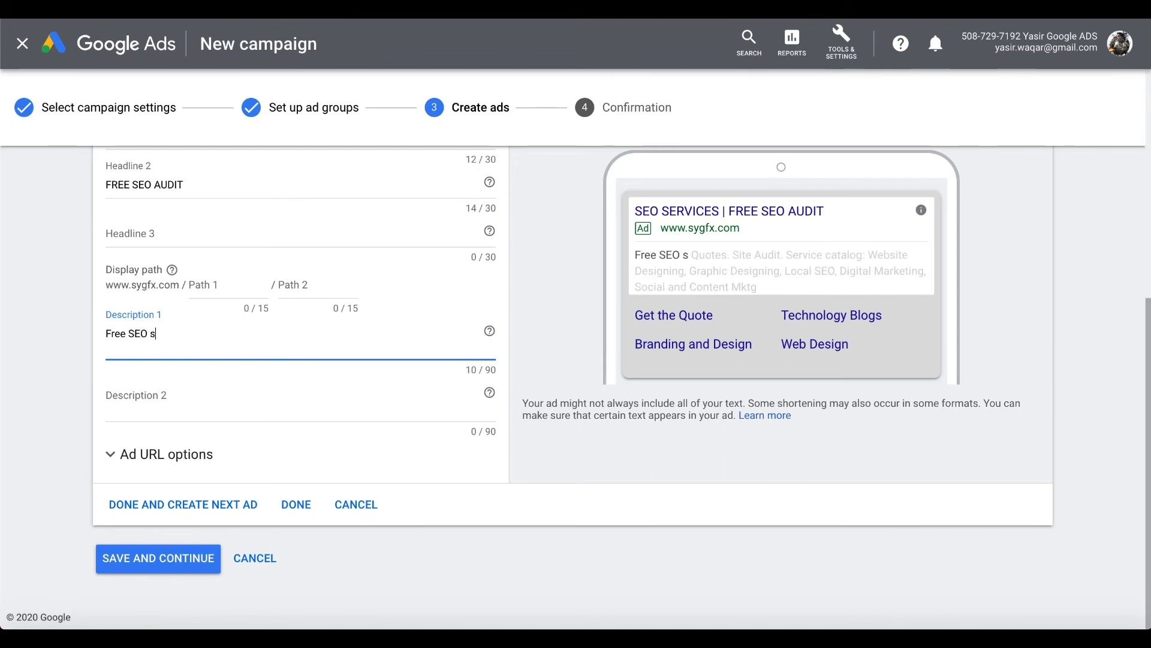
{"action": "type", "text": "ervice"}
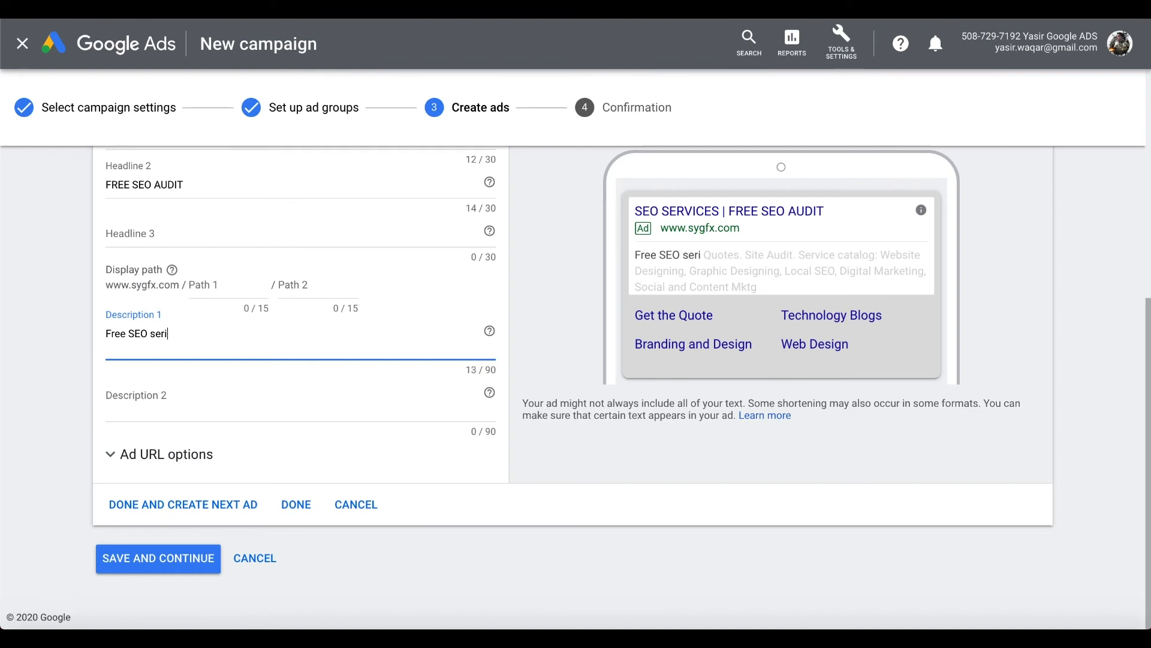
{"action": "type", "text": "s with audit"}
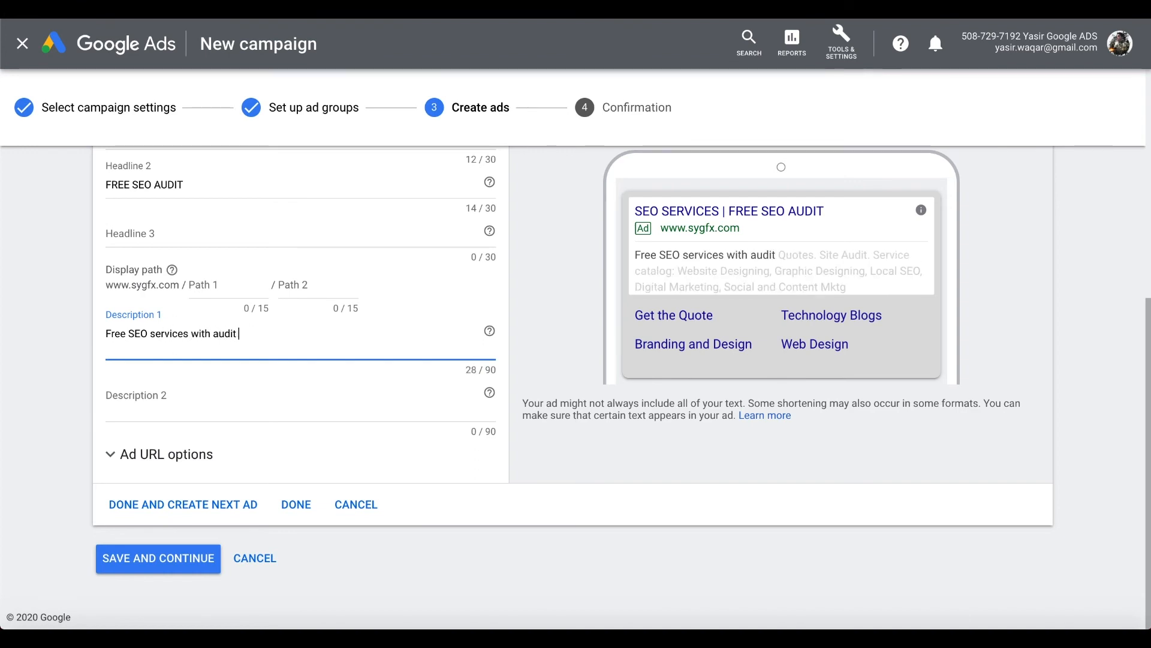
{"action": "type", "text": " report."}
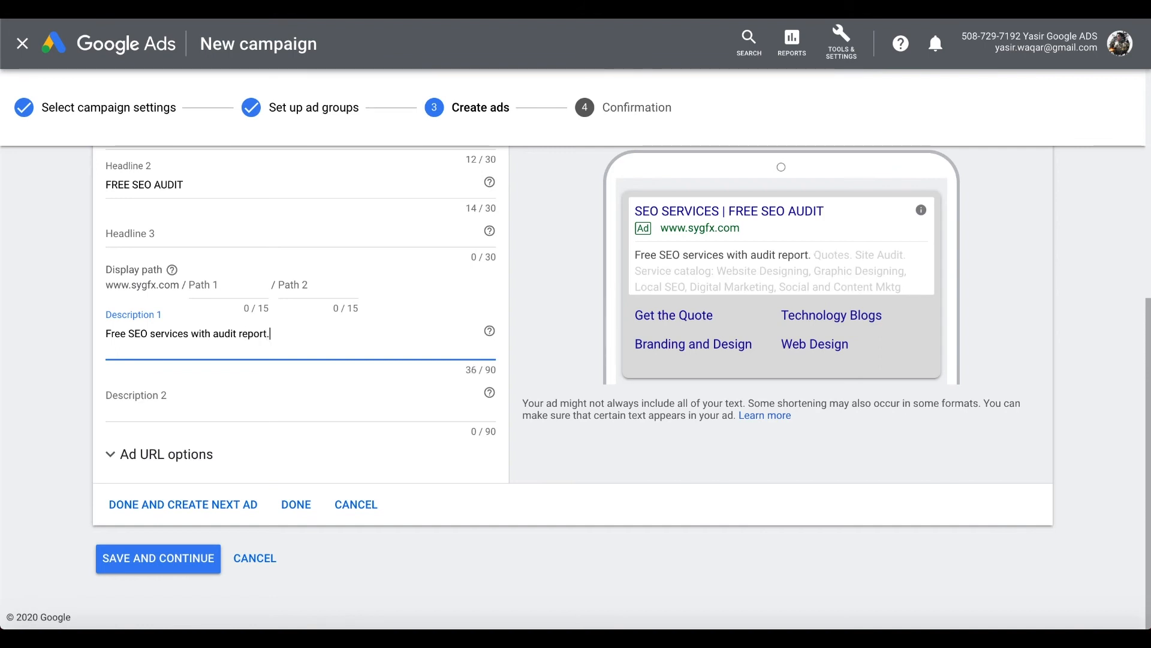
Write "SEO and Digital marketing" as description 2 of the text ad.
{"action": "left_click", "coordinate": [186, 406]}
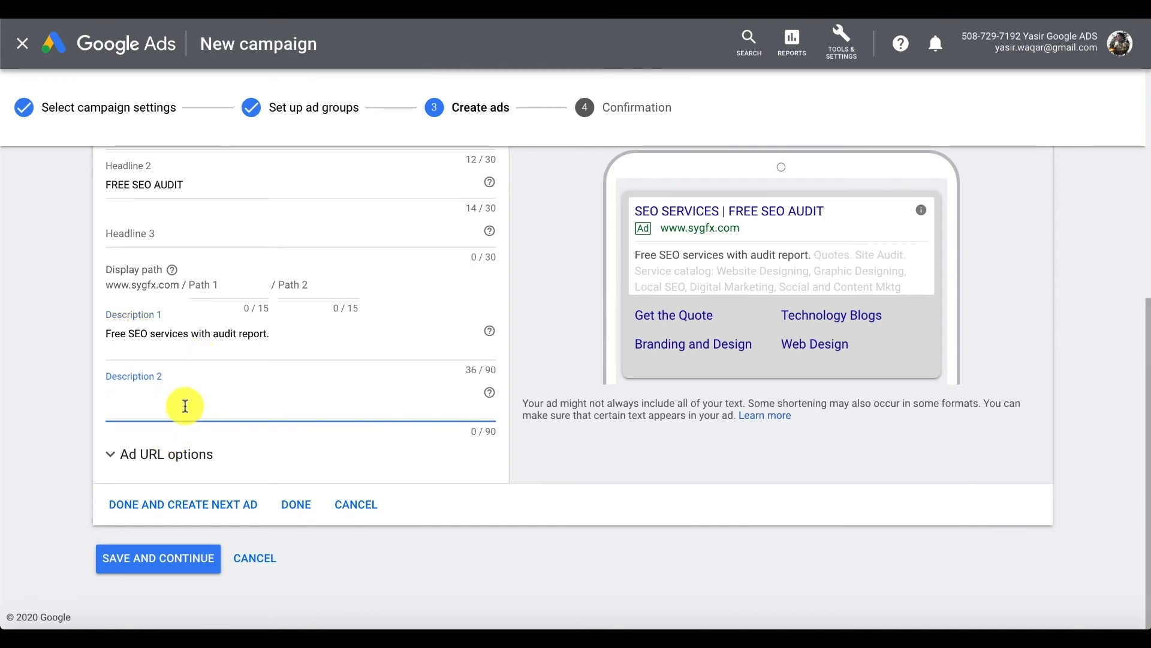
{"action": "type", "text": "S"}
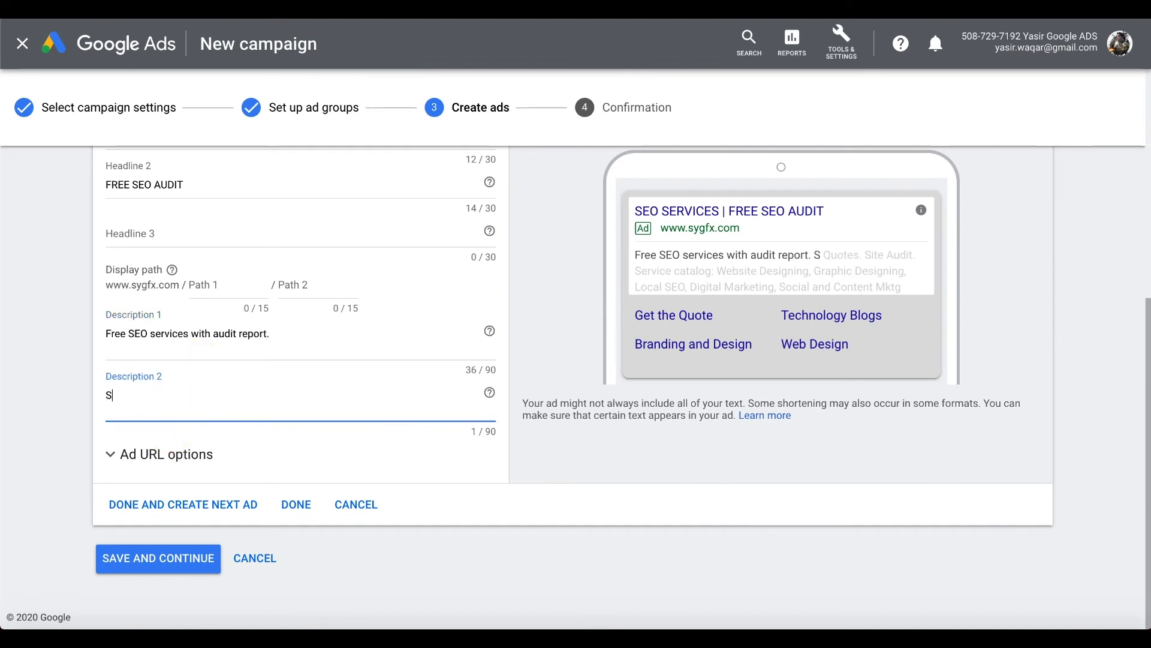
{"action": "type", "text": "eo"}
{"action": "key", "text": "BackSpace"}
{"action": "key", "text": "BackSpace"}
{"action": "type", "text": "EO and Digital"}
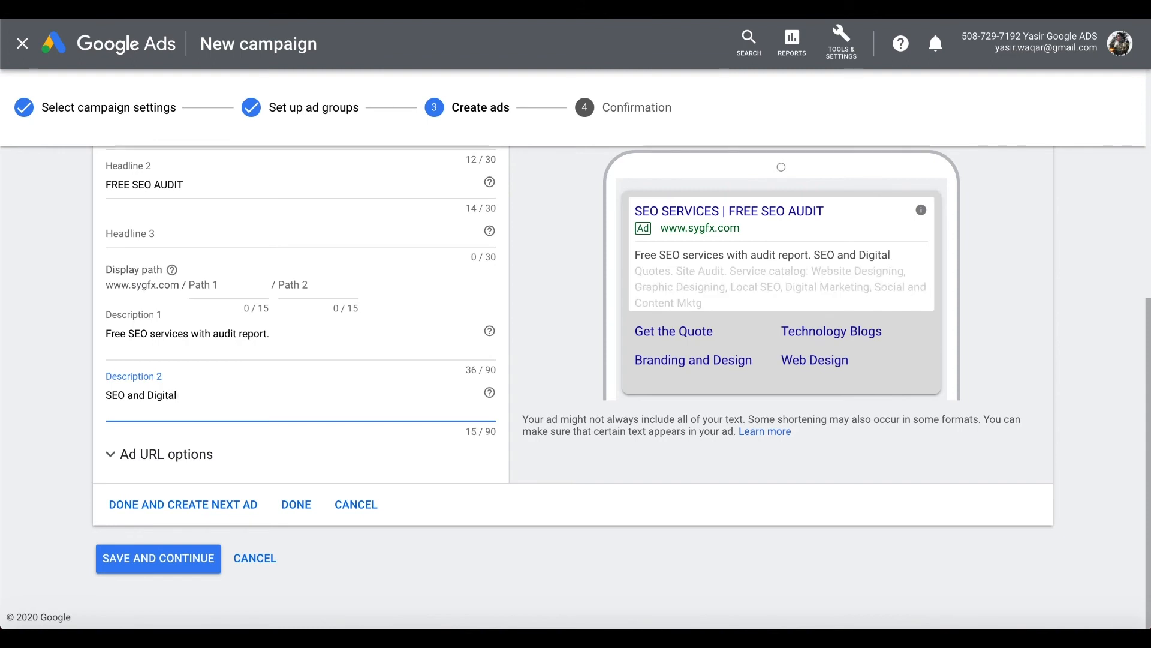
{"action": "type", "text": " marketing"}
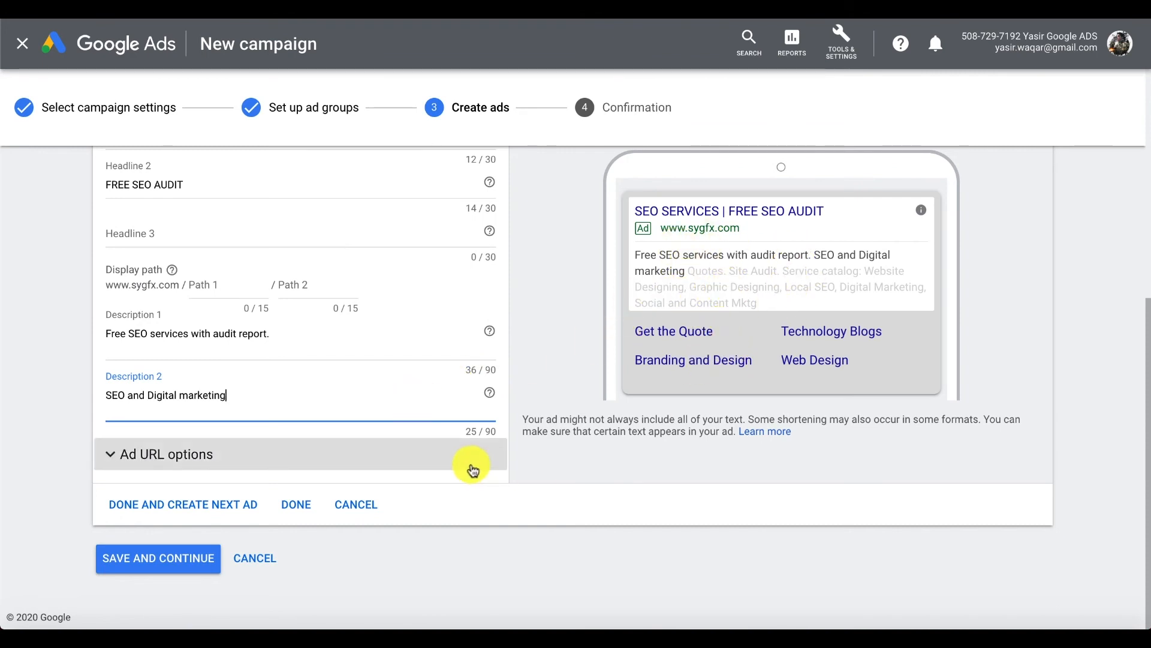
Examine the ad URL options and the mobile, desktop and display previews of the filled-in text ad.
{"action": "left_click", "coordinate": [179, 456]}
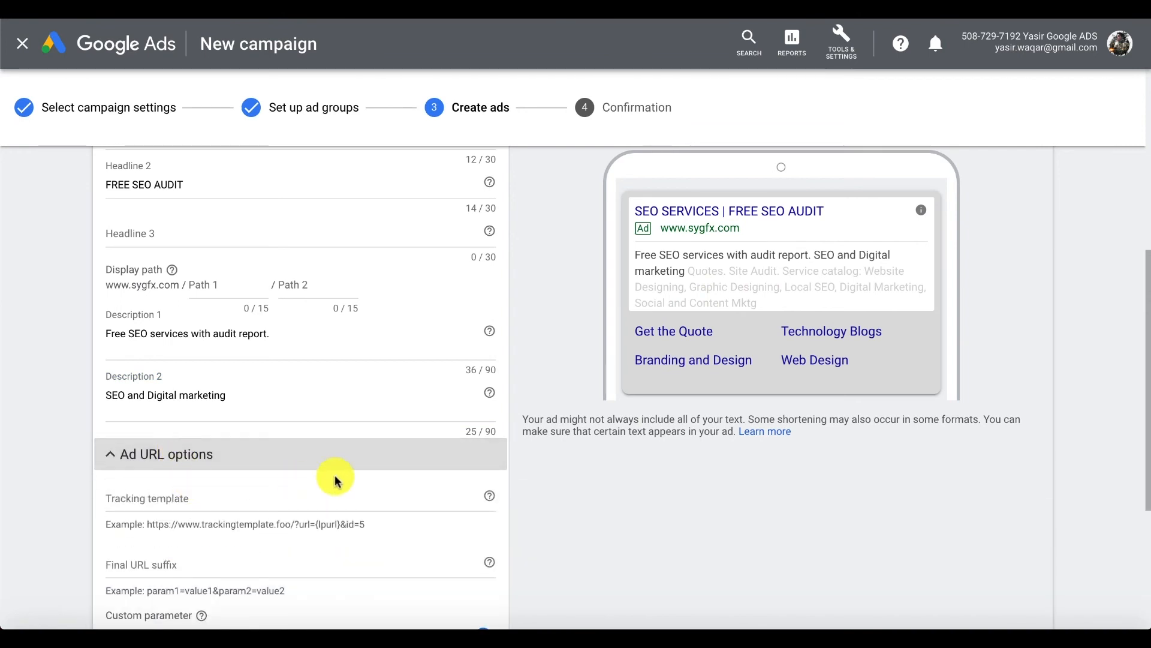
{"action": "scroll", "coordinate": [334, 475], "scroll_direction": "down", "scroll_amount": 2}
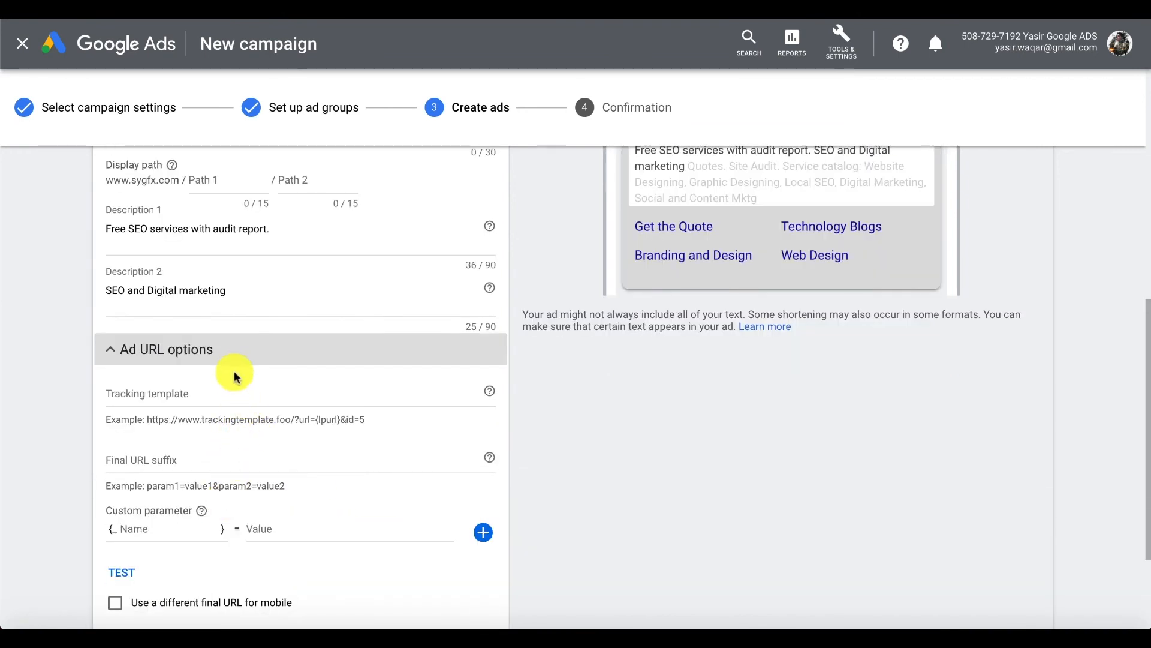
{"action": "left_click", "coordinate": [160, 349]}
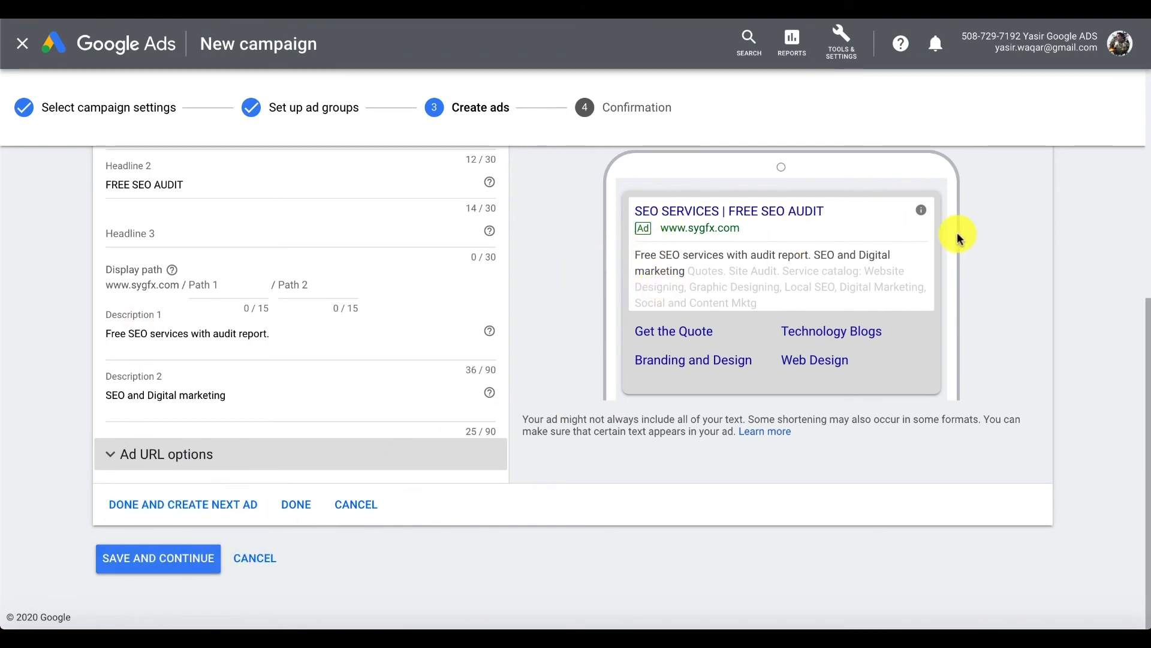
{"action": "scroll", "coordinate": [818, 290], "scroll_direction": "up", "scroll_amount": 2}
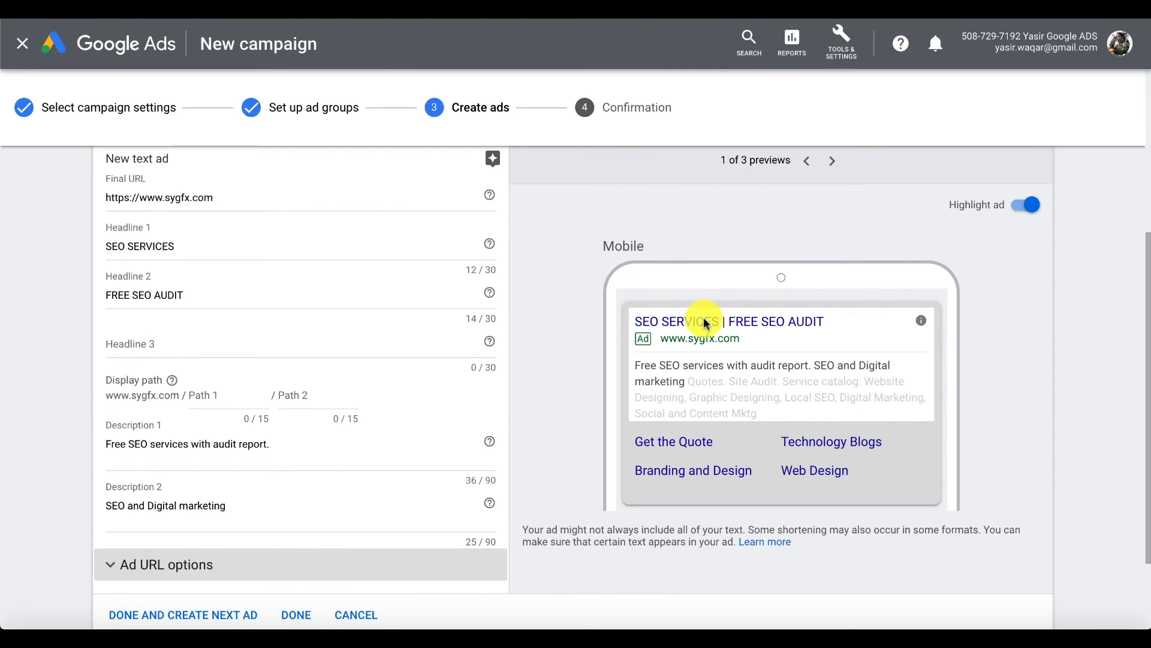
{"action": "left_click", "coordinate": [832, 162]}
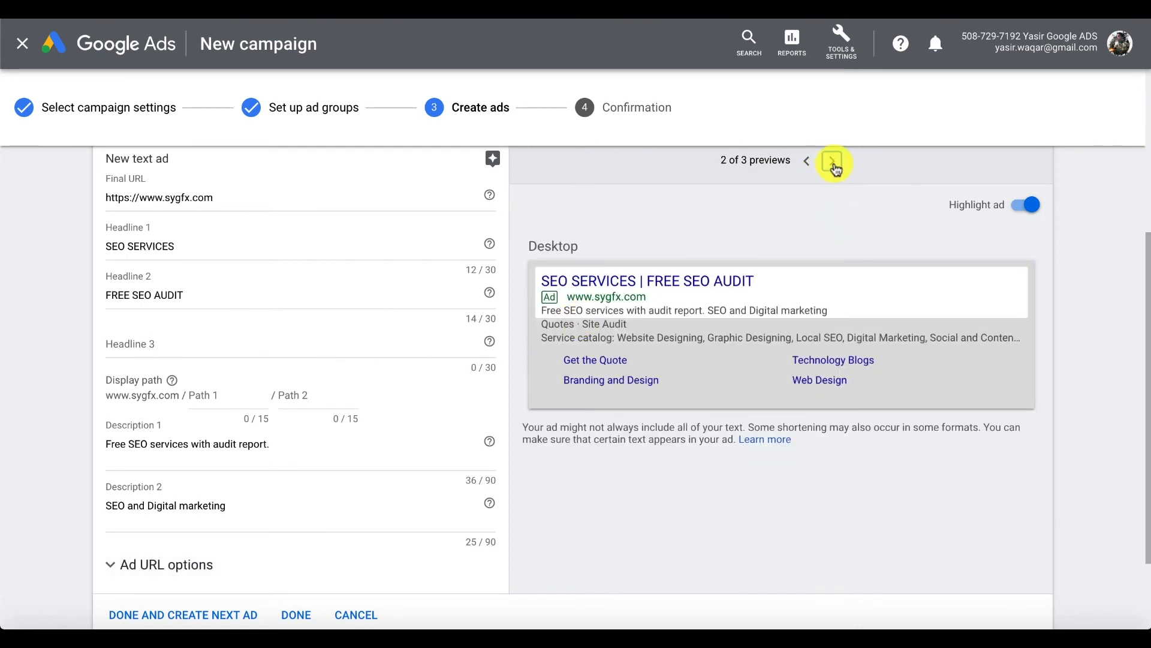
{"action": "left_click", "coordinate": [832, 163]}
{"action": "left_click", "coordinate": [809, 162]}
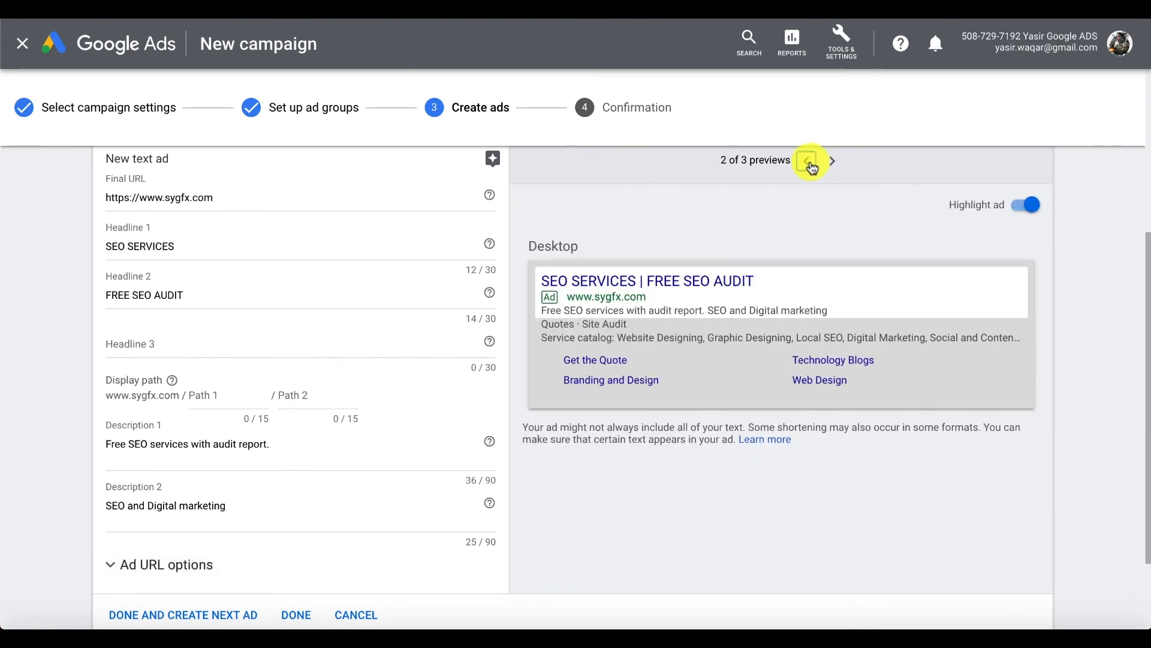
{"action": "left_click", "coordinate": [809, 162]}
{"action": "scroll", "coordinate": [522, 428], "scroll_direction": "down", "scroll_amount": 3}
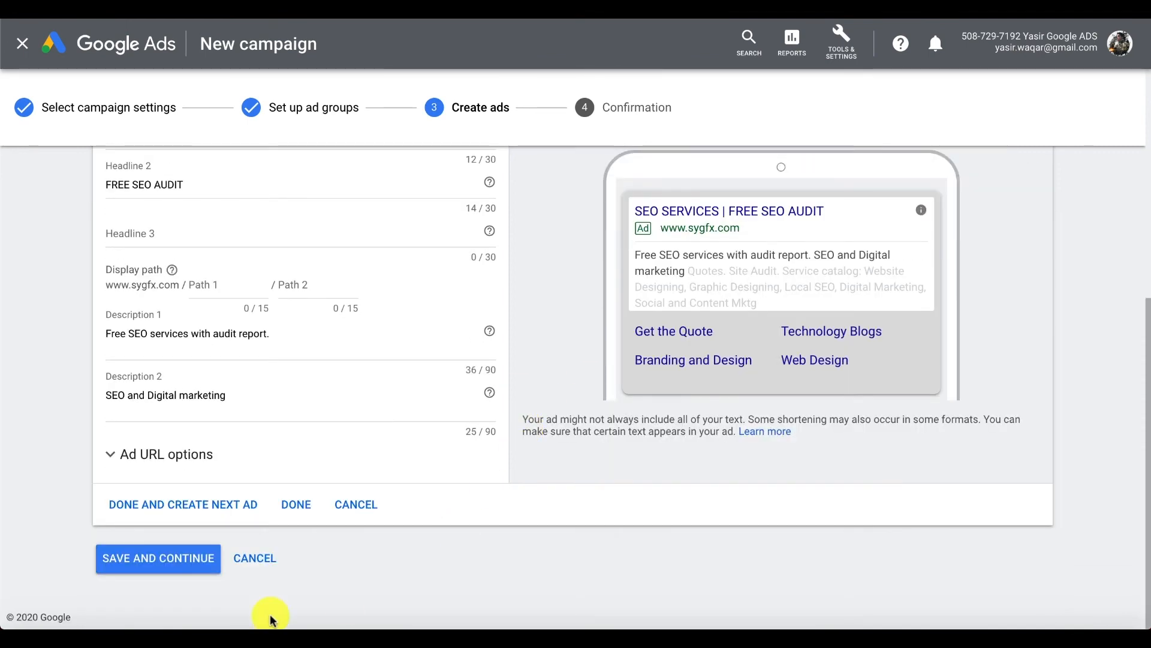
Try to save the text ad and review the details of its policy violation.
{"action": "left_click", "coordinate": [174, 558]}
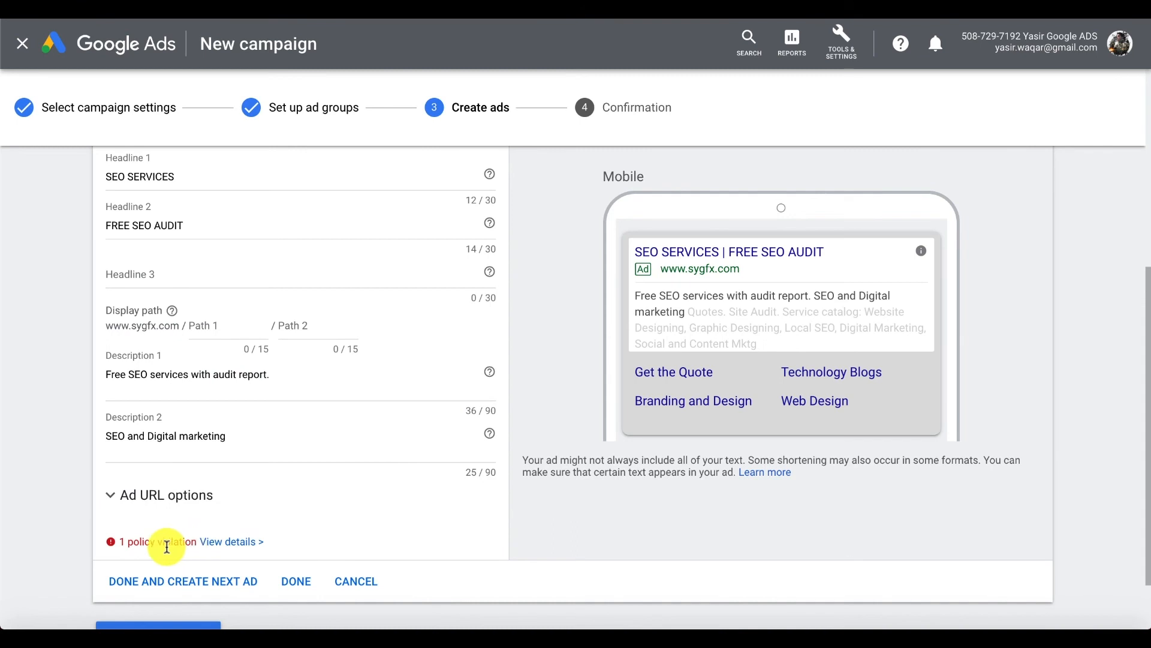
{"action": "left_click", "coordinate": [223, 545]}
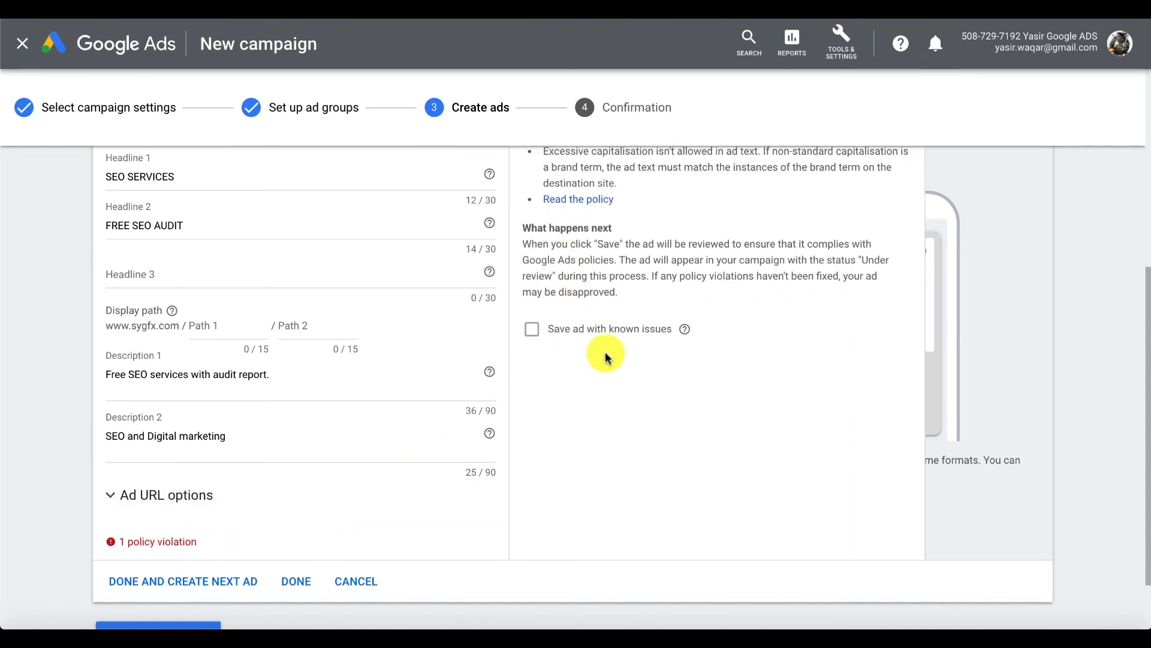
{"action": "scroll", "coordinate": [606, 358], "scroll_direction": "up", "scroll_amount": 2}
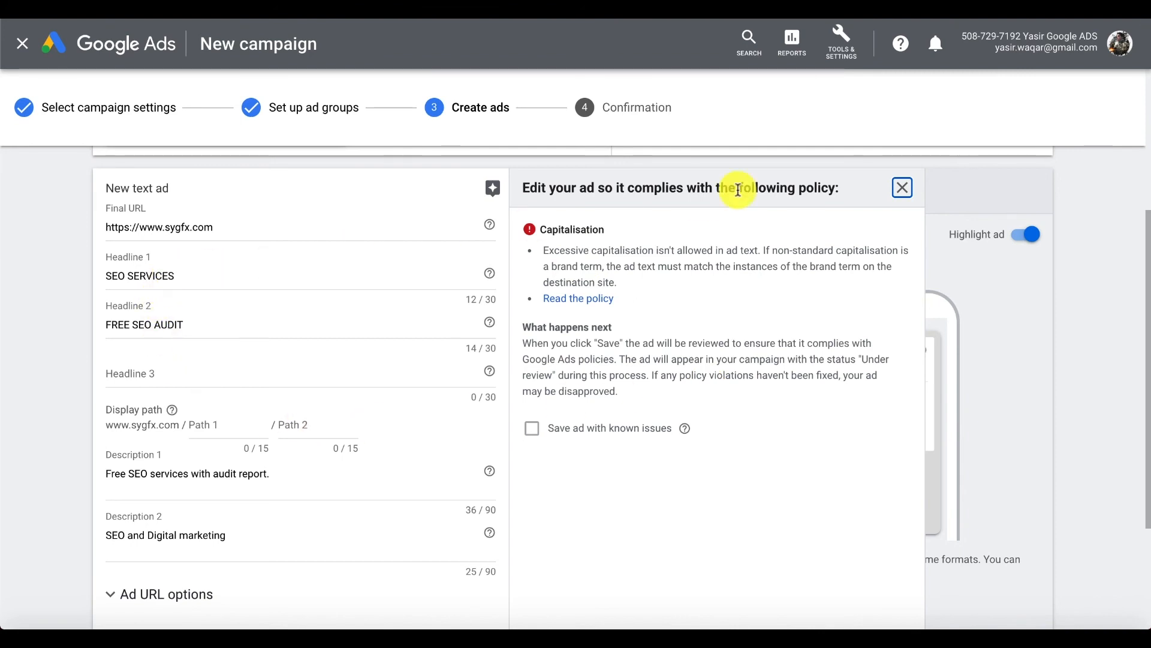
{"action": "left_click", "coordinate": [903, 189]}
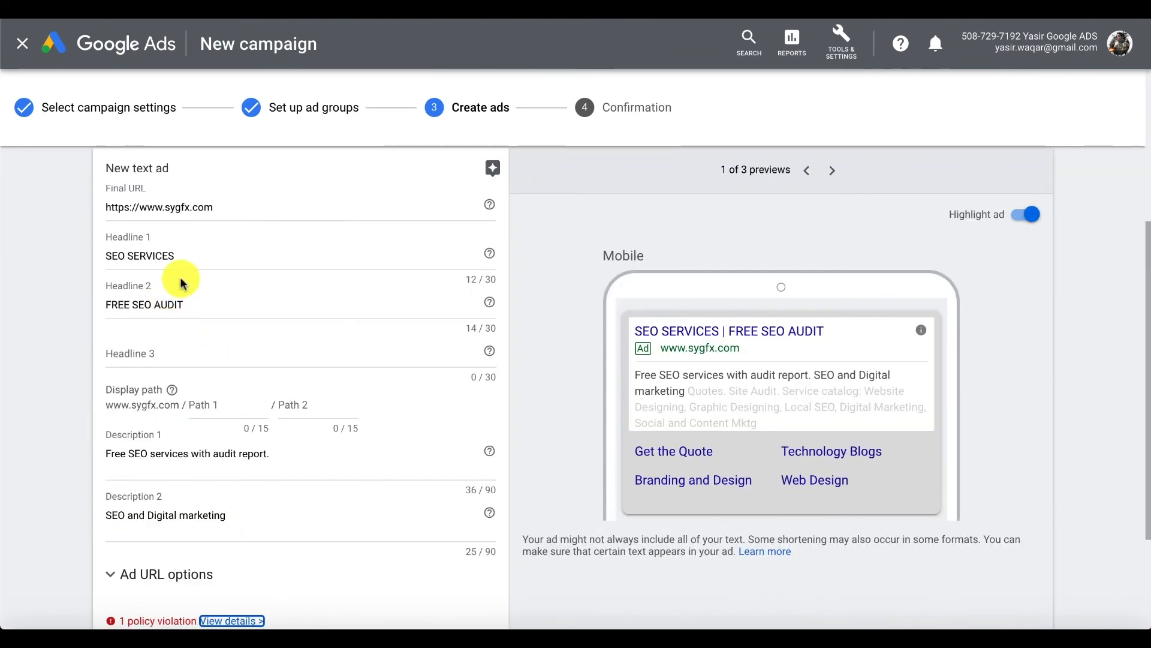
Rewrite the all-caps headlines as "SEO services" for headline 1 and "Free SEO audit" for headline 2.
{"action": "left_click_drag", "start_coordinate": [181, 254], "coordinate": [99, 252]}
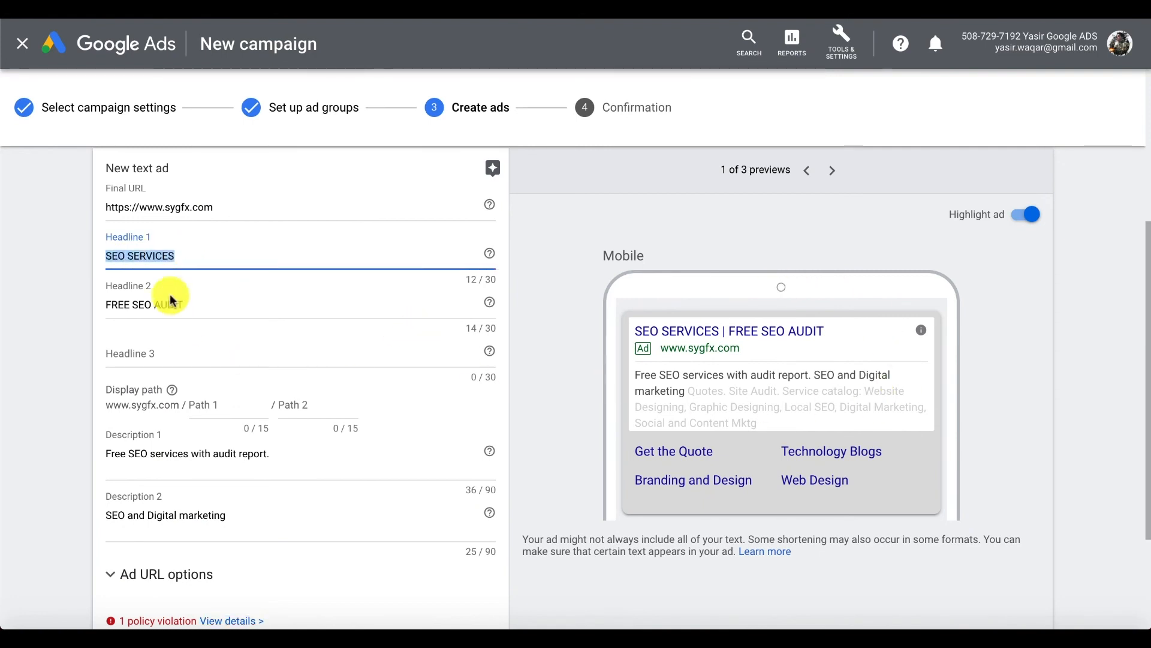
{"action": "key", "text": "BackSpace"}
{"action": "key", "text": "BackSpace"}
{"action": "key", "text": "BackSpace"}
{"action": "key", "text": "BackSpace"}
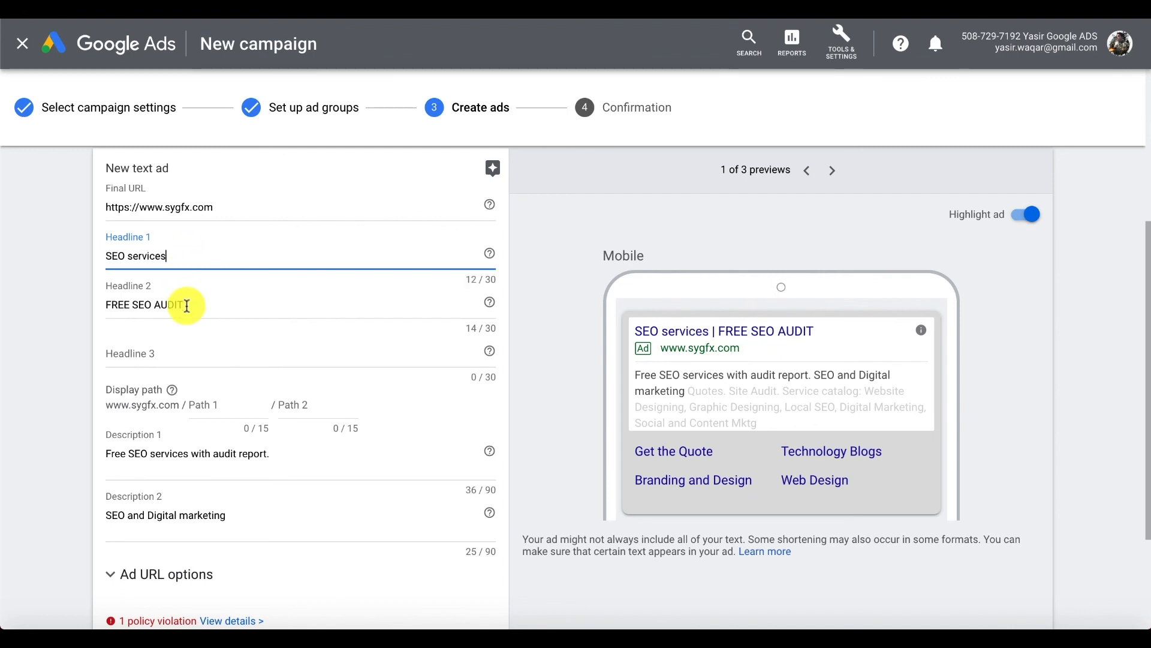
{"action": "left_click_drag", "start_coordinate": [186, 303], "coordinate": [55, 300]}
{"action": "type", "text": "Fre"}
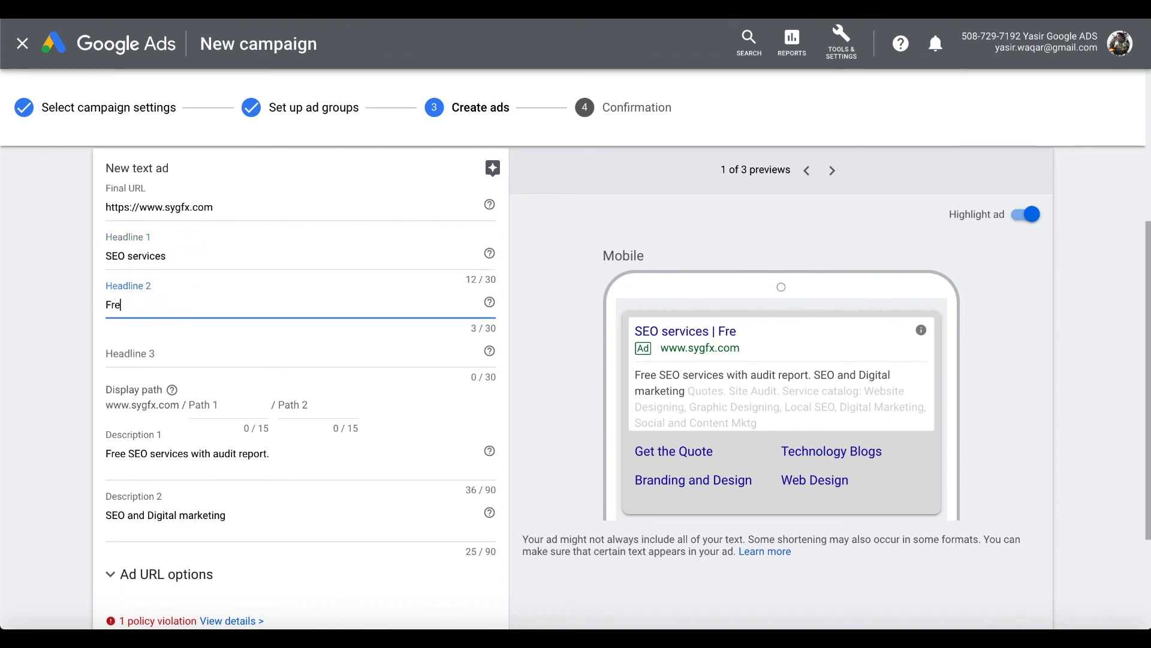
{"action": "type", "text": "e audt"}
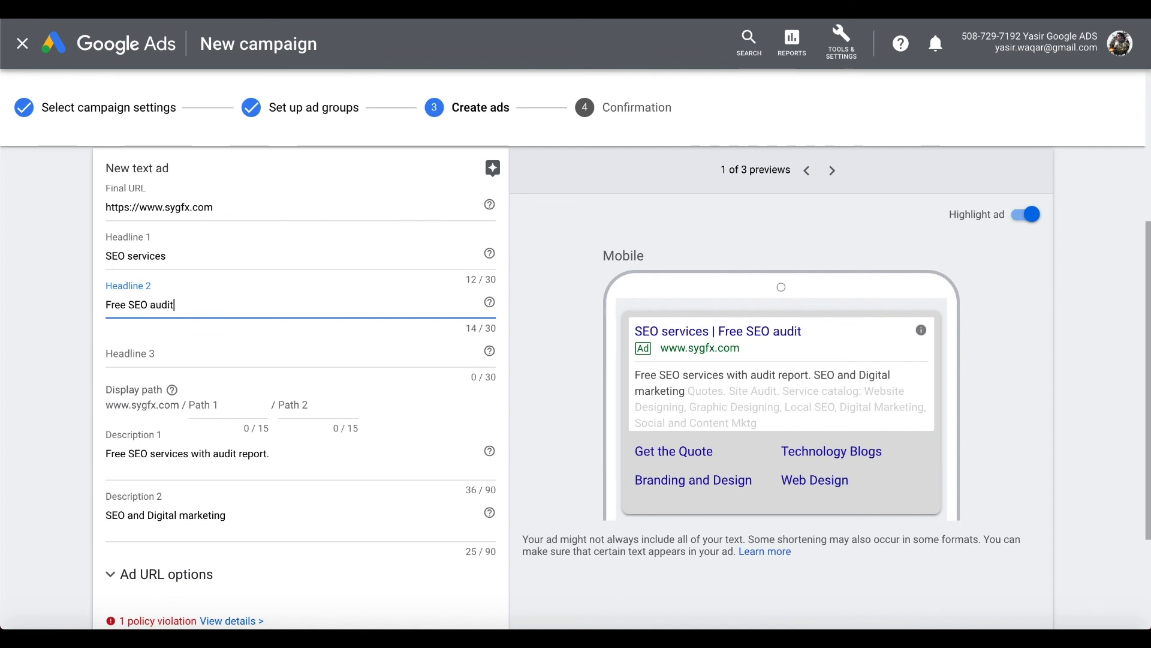
Enter "audit reports" as headline 3, and save the ad to continue to the campaign confirmation.
{"action": "left_click", "coordinate": [226, 352]}
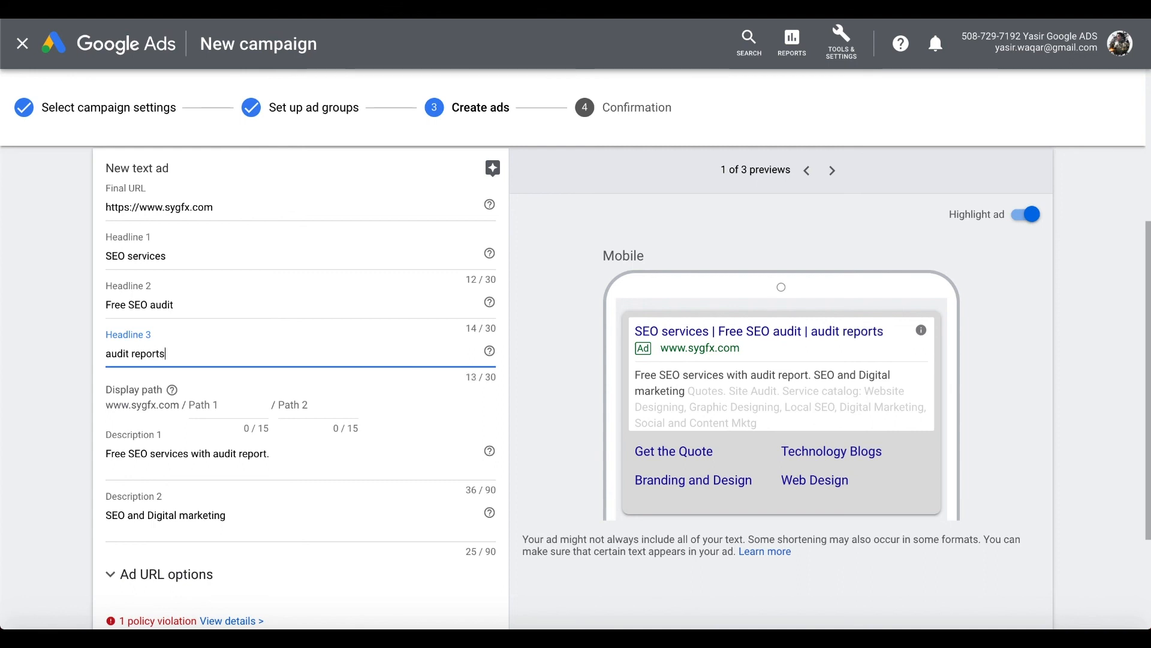
{"action": "scroll", "coordinate": [156, 473], "scroll_direction": "down", "scroll_amount": 1}
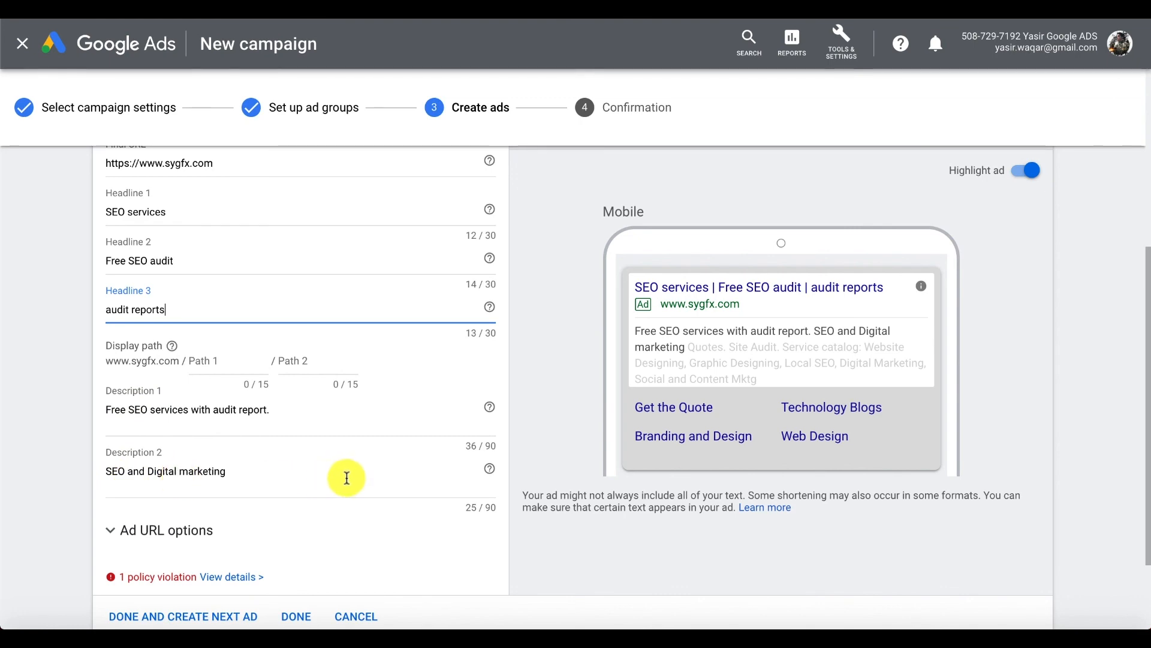
{"action": "scroll", "coordinate": [342, 475], "scroll_direction": "down", "scroll_amount": 2}
{"action": "left_click", "coordinate": [174, 558]}
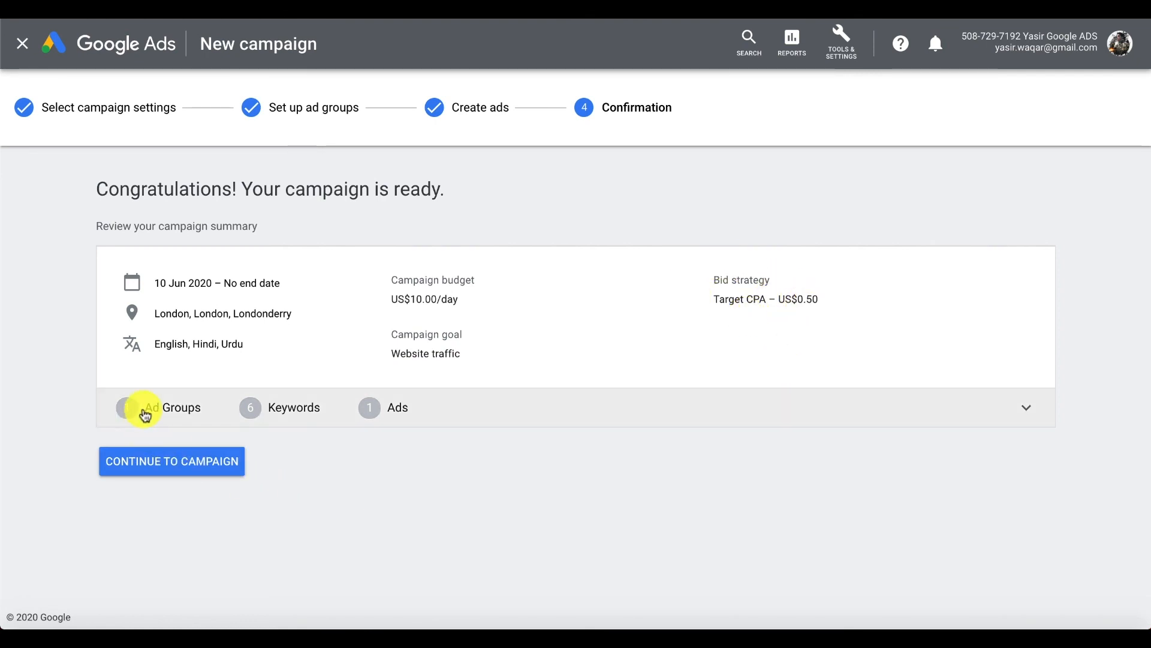
Review the ad, ad group and keywords in the campaign summary, and continue to the campaign to check the ad group's status options.
{"action": "left_click", "coordinate": [1025, 406]}
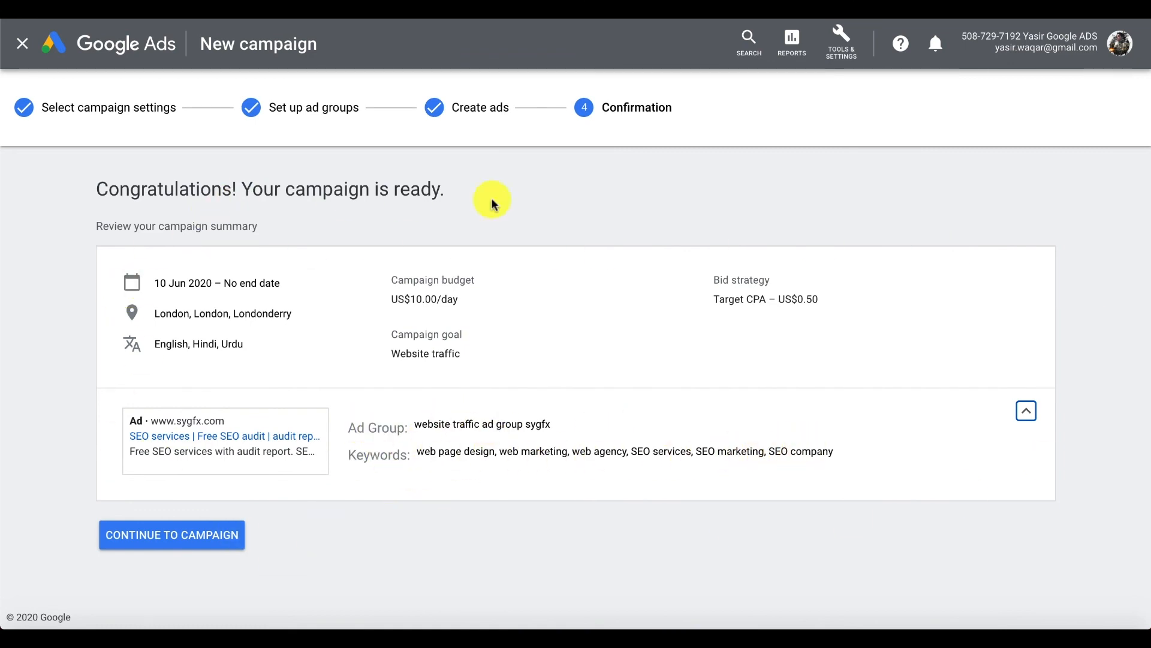
{"action": "left_click", "coordinate": [206, 541]}
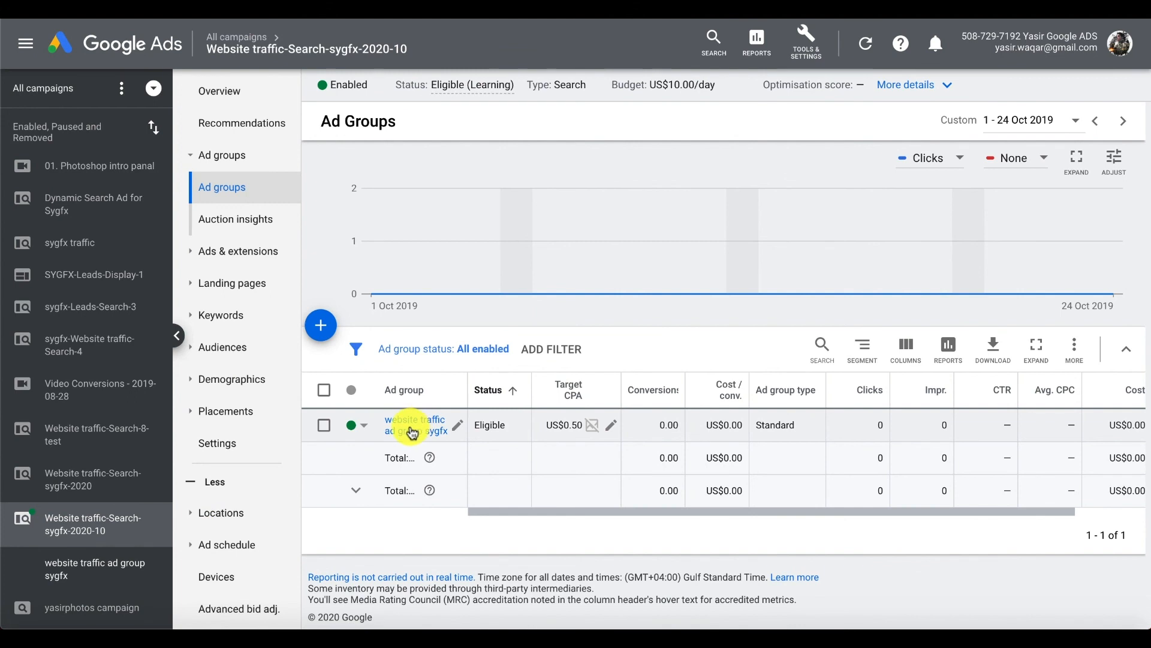
{"action": "left_click", "coordinate": [360, 427]}
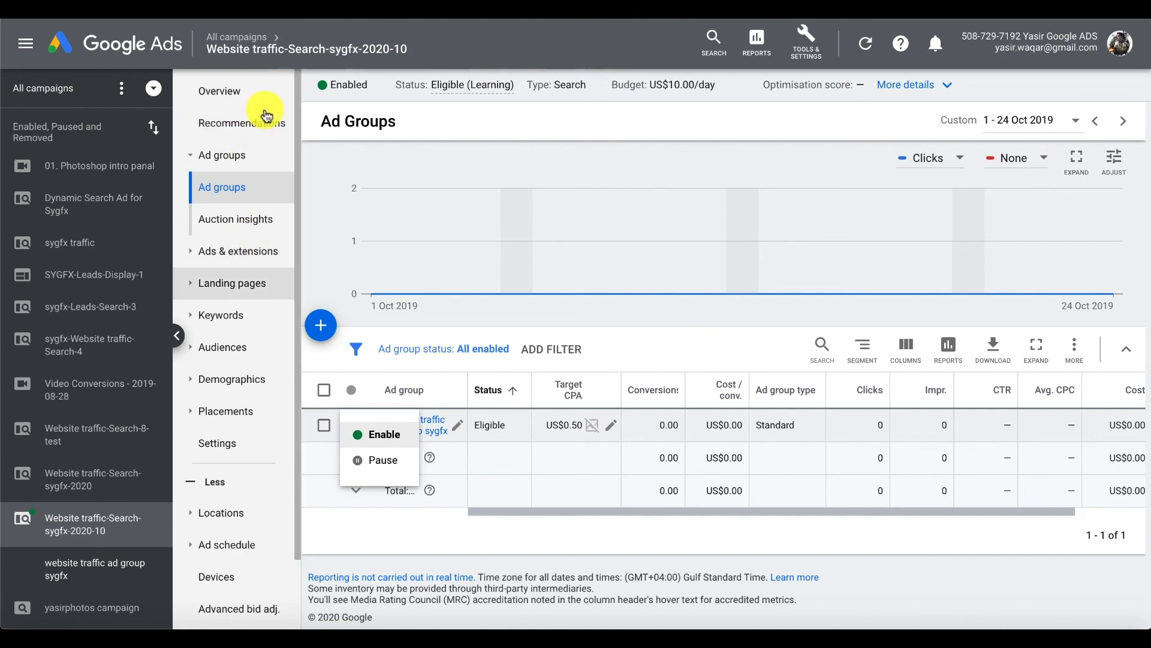
Examine the campaign overview, including the performance chart, keyword match types, the ad with its extensions, and the targeted locations map.
{"action": "left_click", "coordinate": [231, 94]}
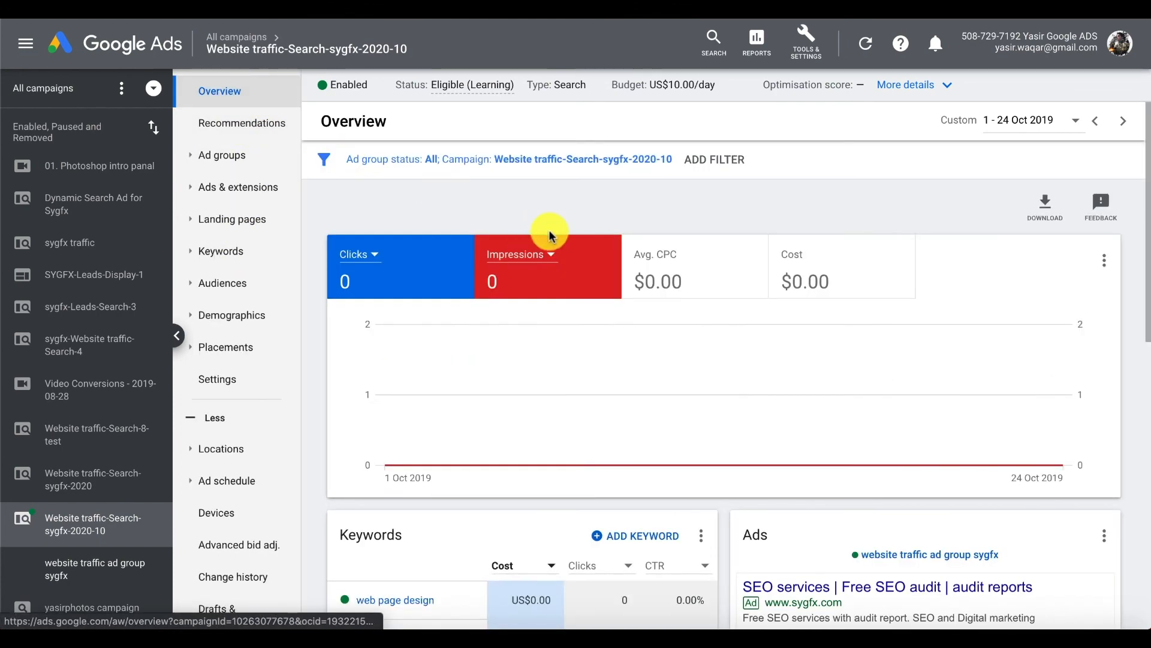
{"action": "scroll", "coordinate": [545, 334], "scroll_direction": "down", "scroll_amount": 4}
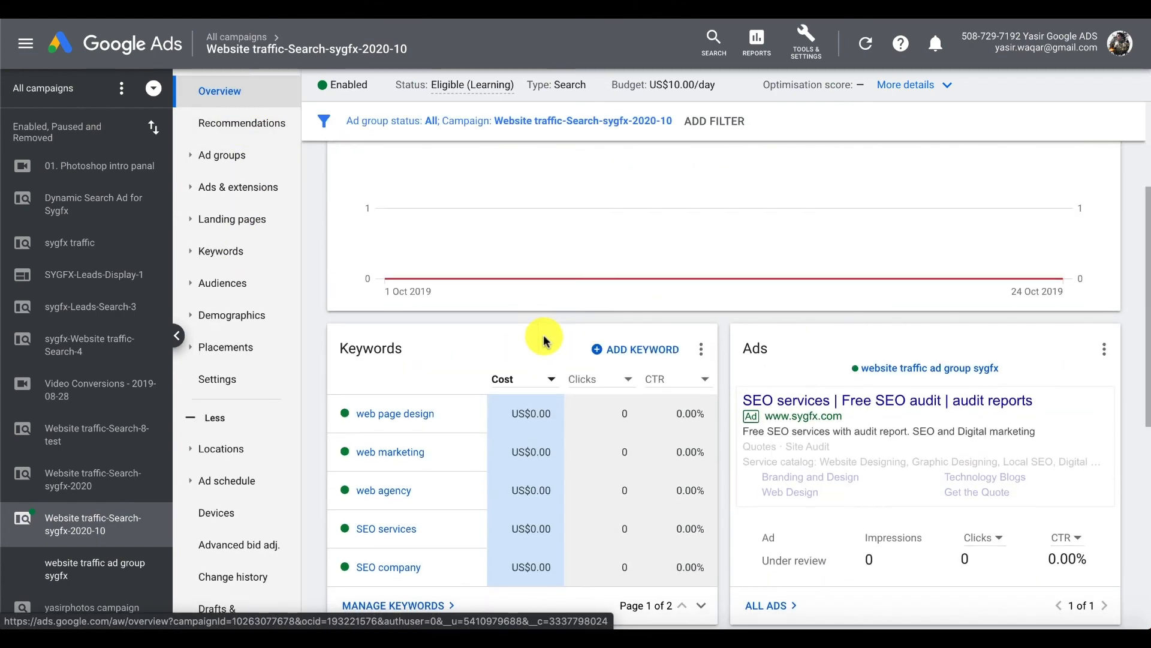
{"action": "mouse_move", "coordinate": [411, 349]}
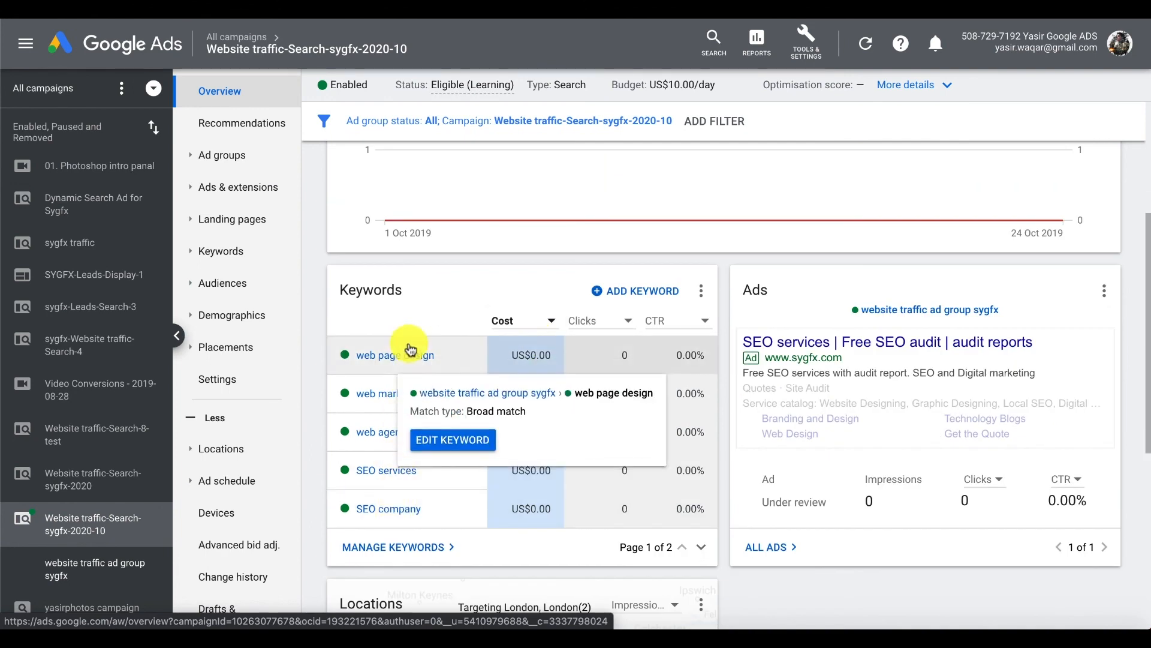
{"action": "mouse_move", "coordinate": [821, 335]}
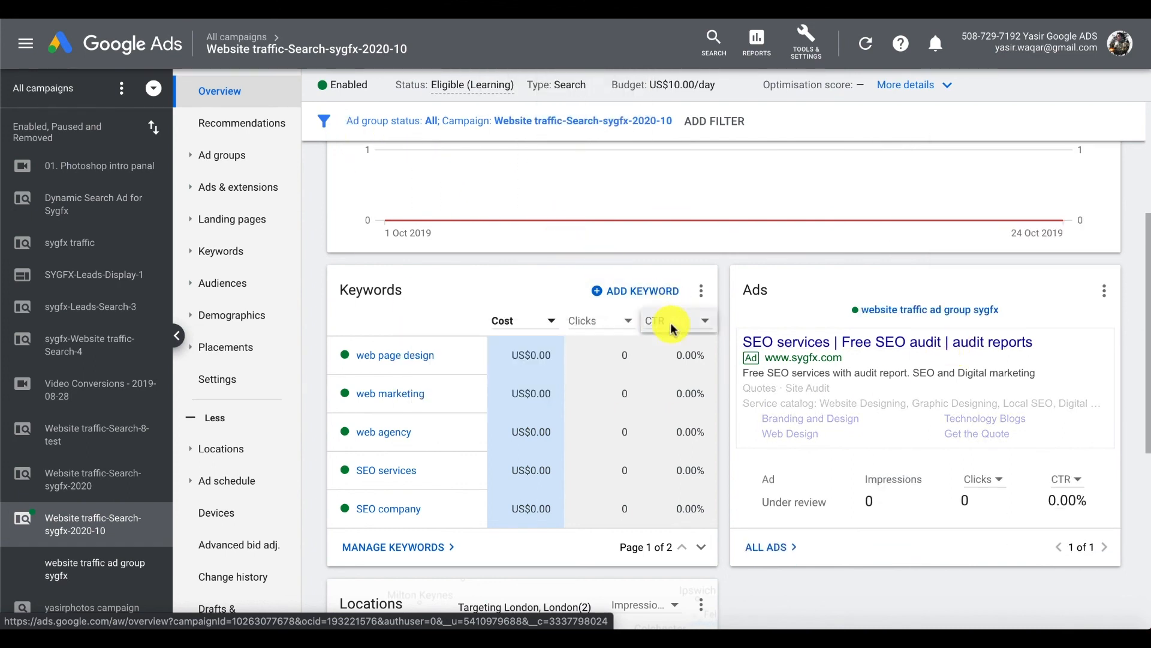
{"action": "mouse_move", "coordinate": [885, 344]}
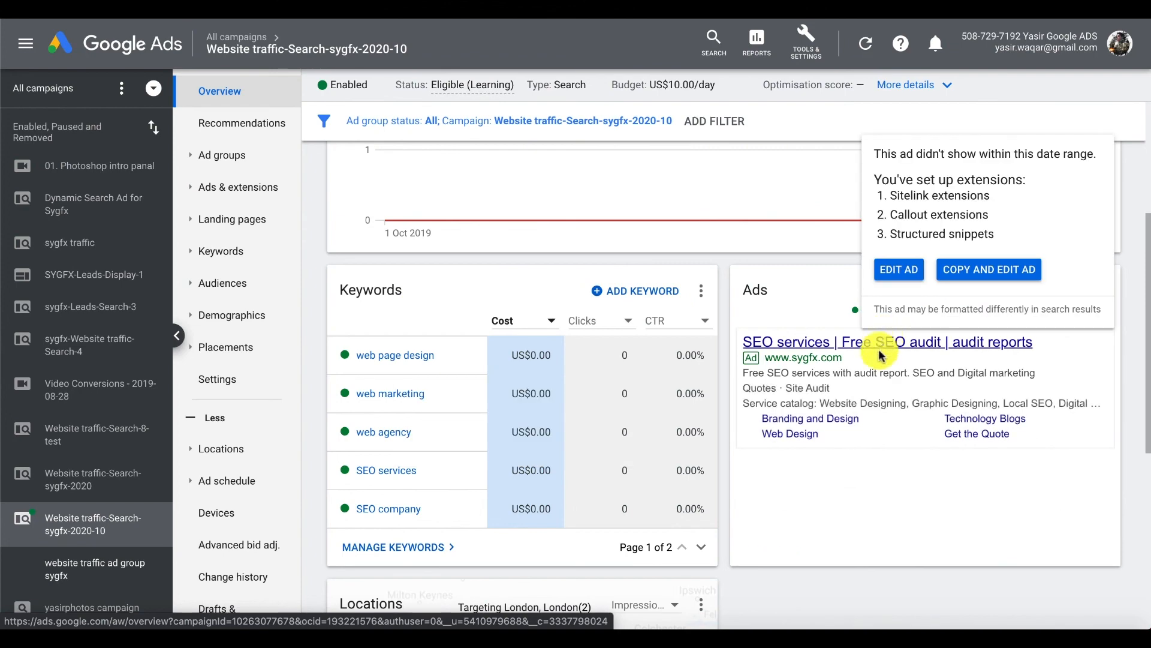
{"action": "scroll", "coordinate": [880, 355], "scroll_direction": "down", "scroll_amount": 5}
{"action": "mouse_move", "coordinate": [502, 402]}
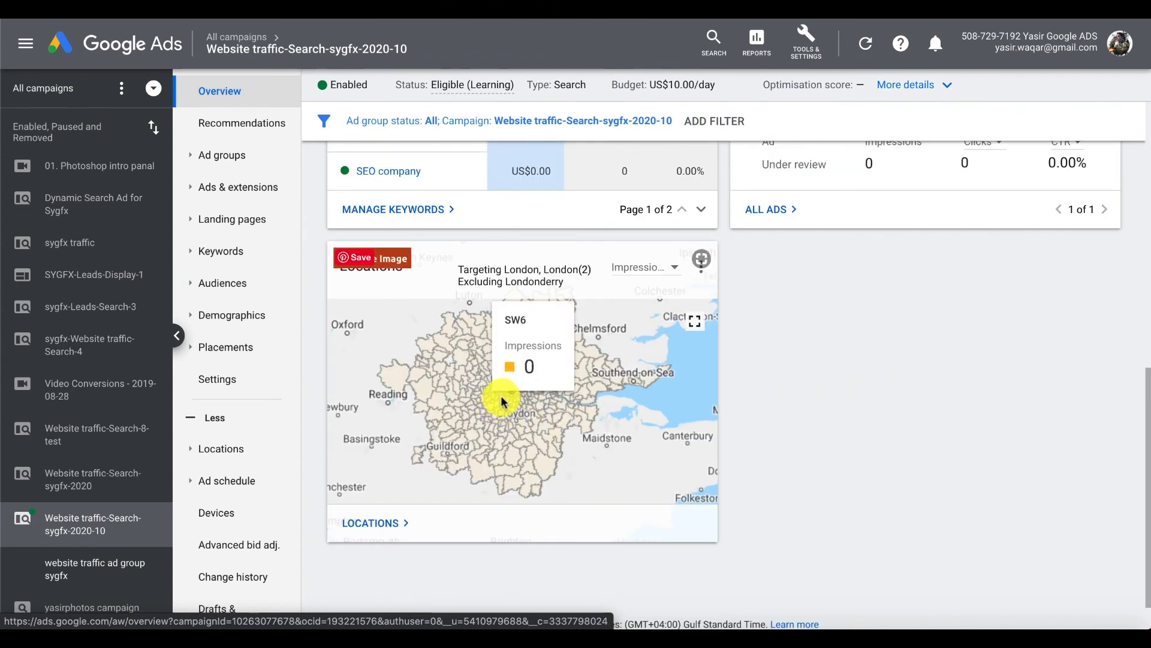
{"action": "scroll", "coordinate": [830, 381], "scroll_direction": "up", "scroll_amount": 5}
{"action": "mouse_move", "coordinate": [483, 354]}
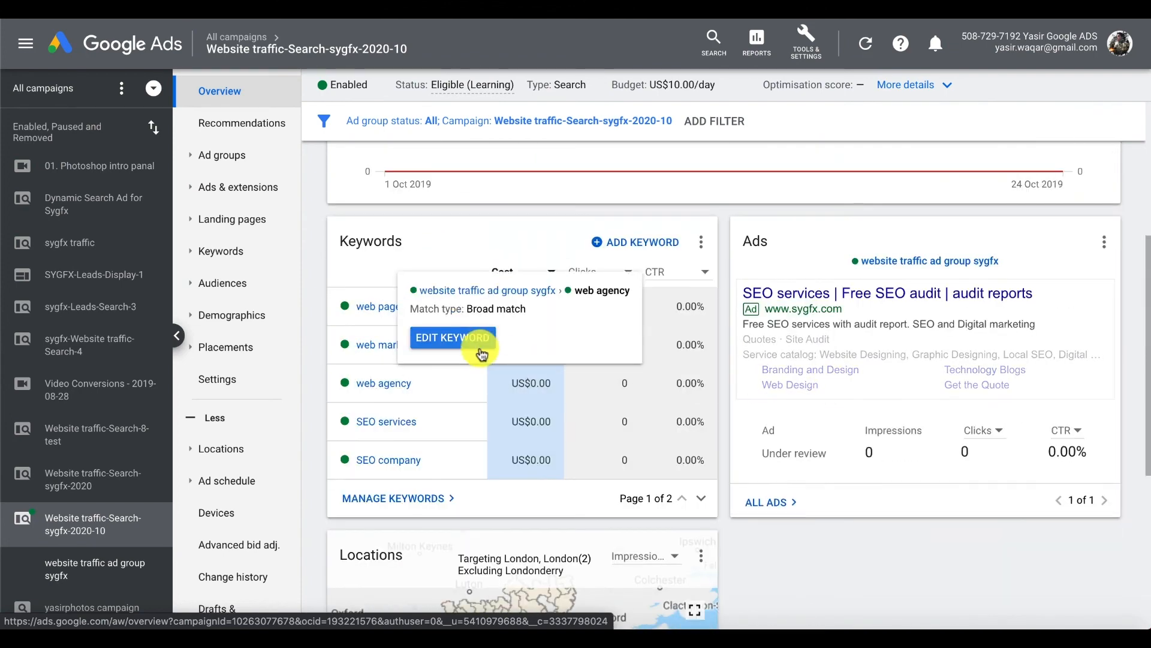
{"action": "scroll", "coordinate": [588, 419], "scroll_direction": "up", "scroll_amount": 1}
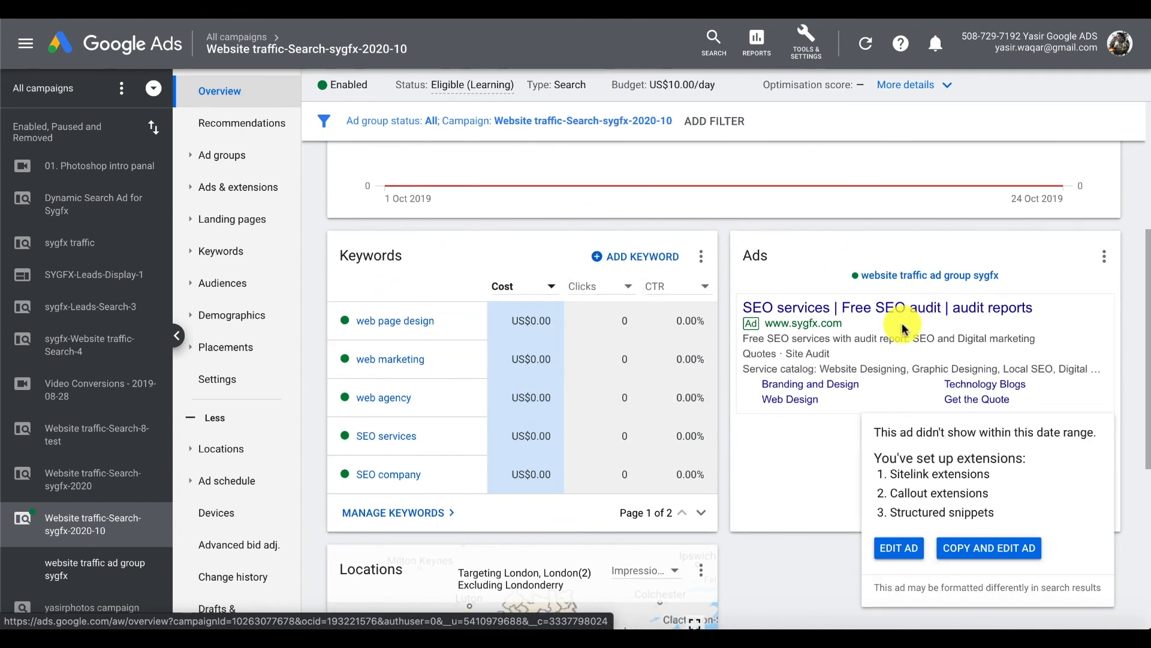
{"action": "scroll", "coordinate": [465, 264], "scroll_direction": "up", "scroll_amount": 2}
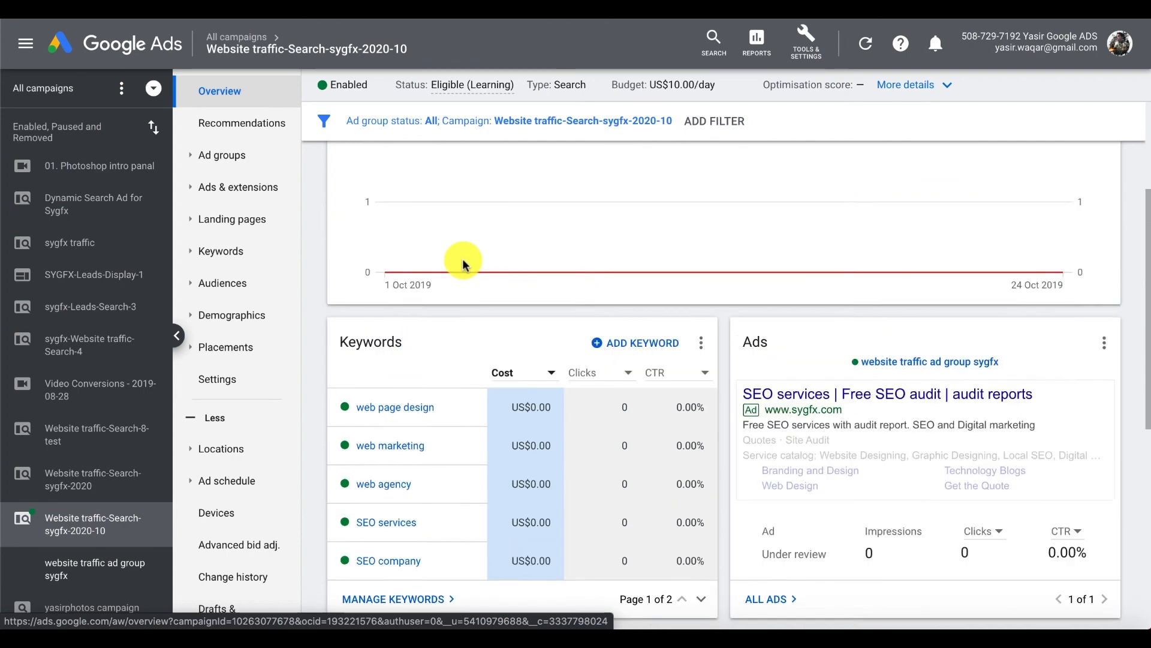
{"action": "scroll", "coordinate": [463, 263], "scroll_direction": "up", "scroll_amount": 1}
{"action": "scroll", "coordinate": [544, 429], "scroll_direction": "down", "scroll_amount": 1}
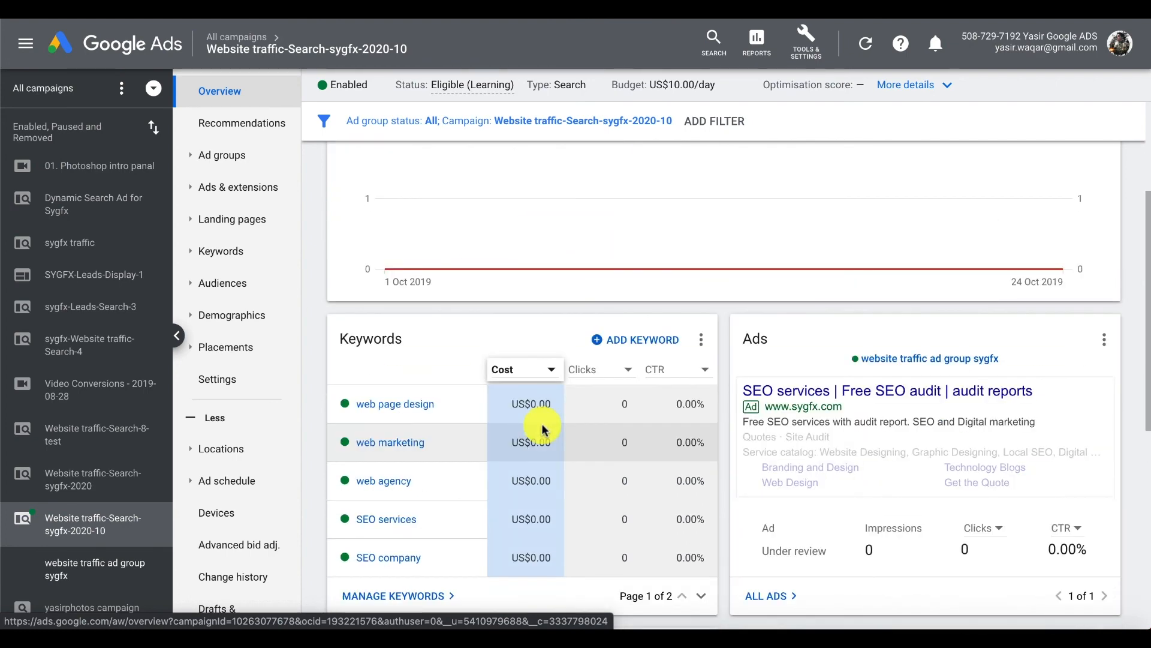
{"action": "mouse_move", "coordinate": [564, 536]}
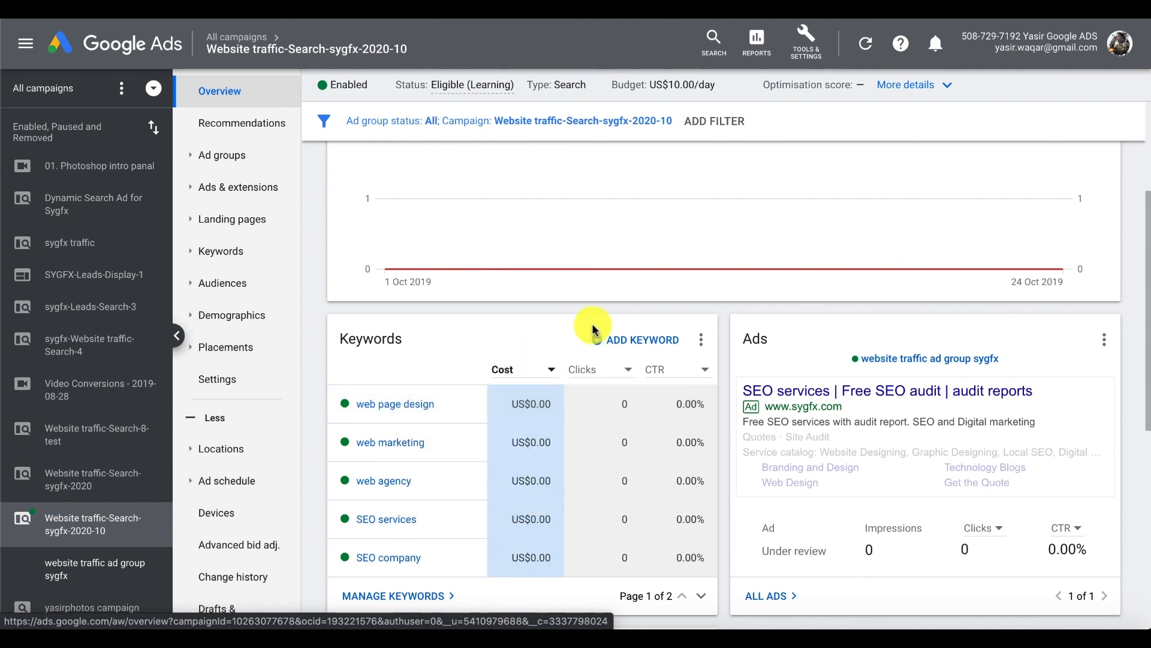
{"action": "scroll", "coordinate": [593, 329], "scroll_direction": "up", "scroll_amount": 2}
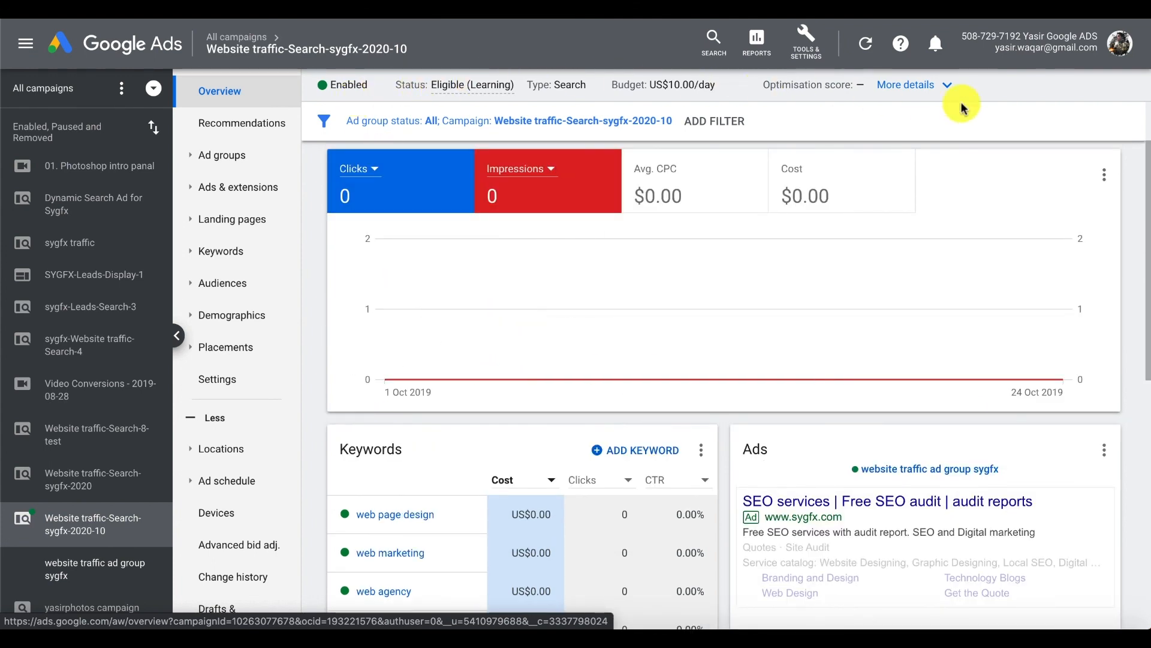